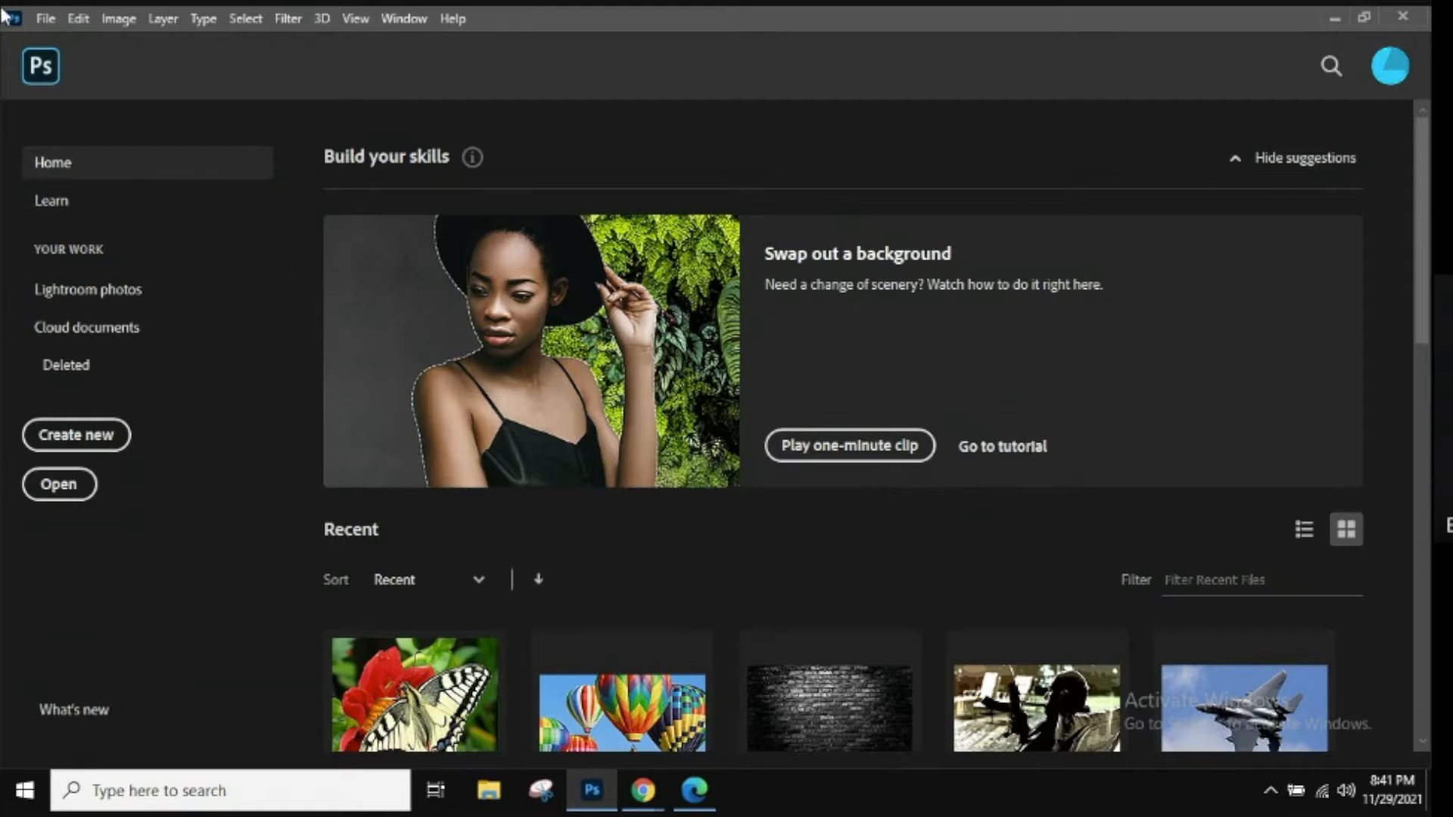
Create a new document 1000 pixels wide and 800 pixels high at a resolution of 72 pixels/inch
{"action": "left_click", "coordinate": [86, 434]}
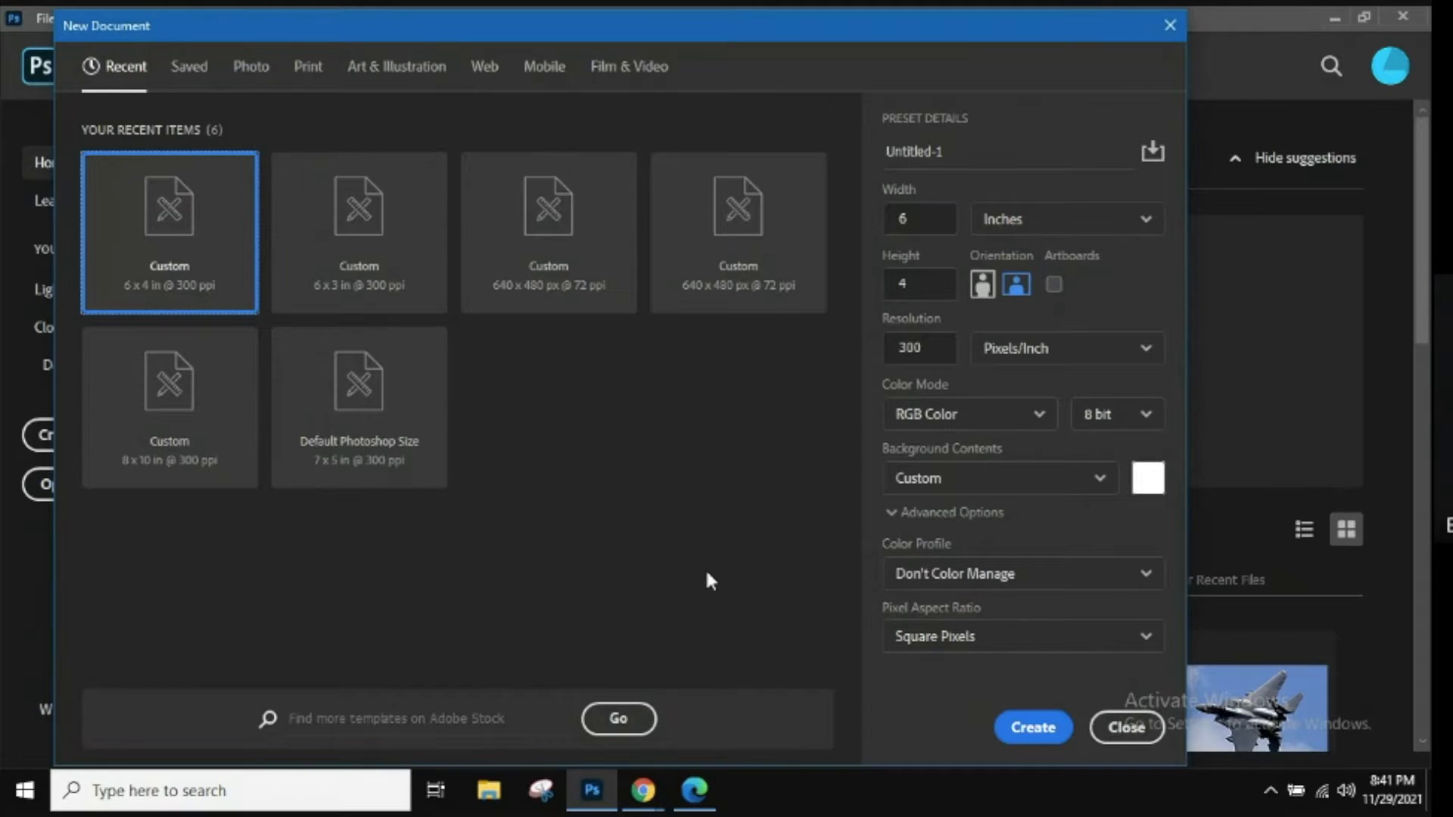
{"action": "left_click", "coordinate": [1050, 227]}
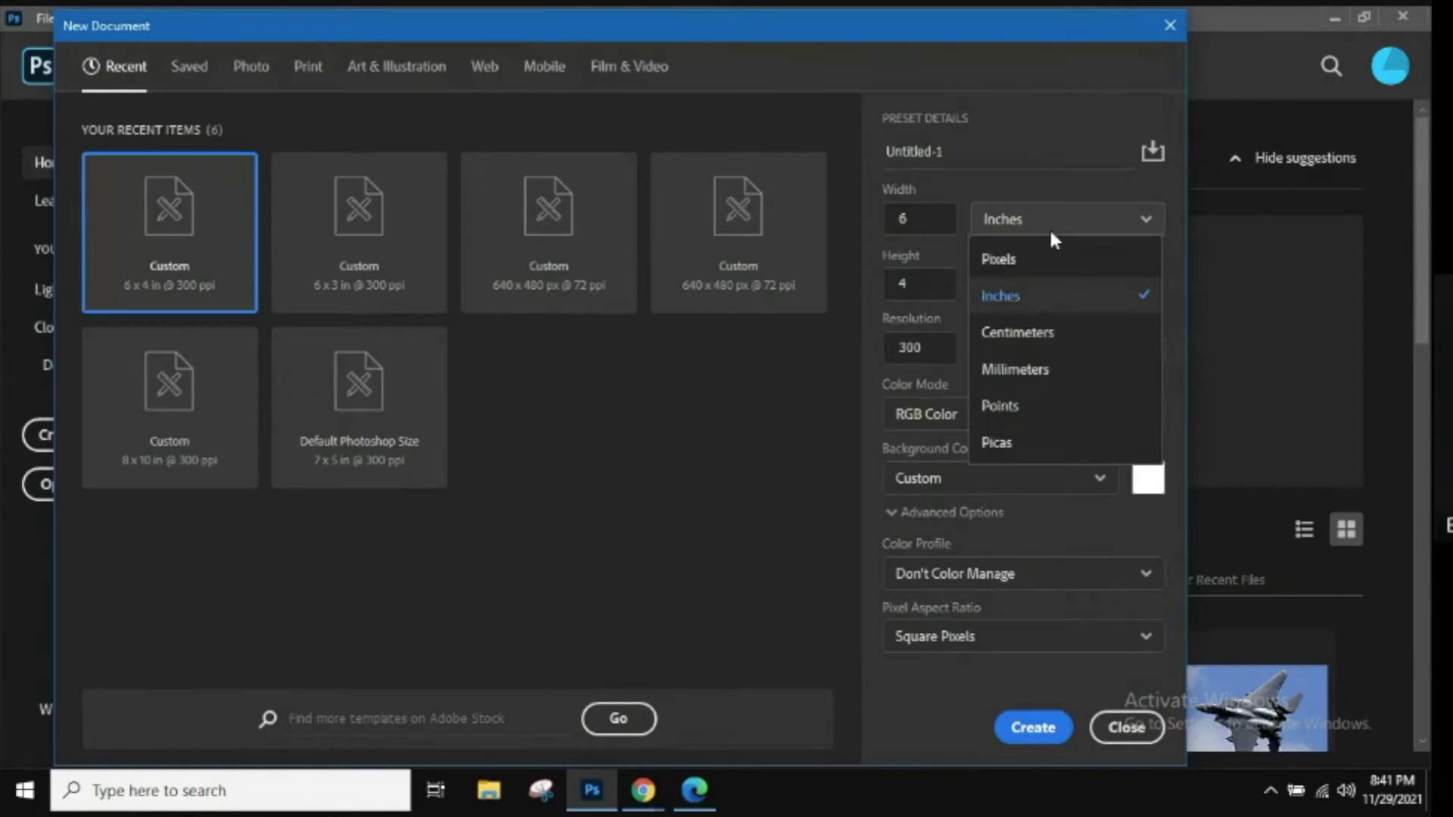
{"action": "left_click", "coordinate": [999, 258]}
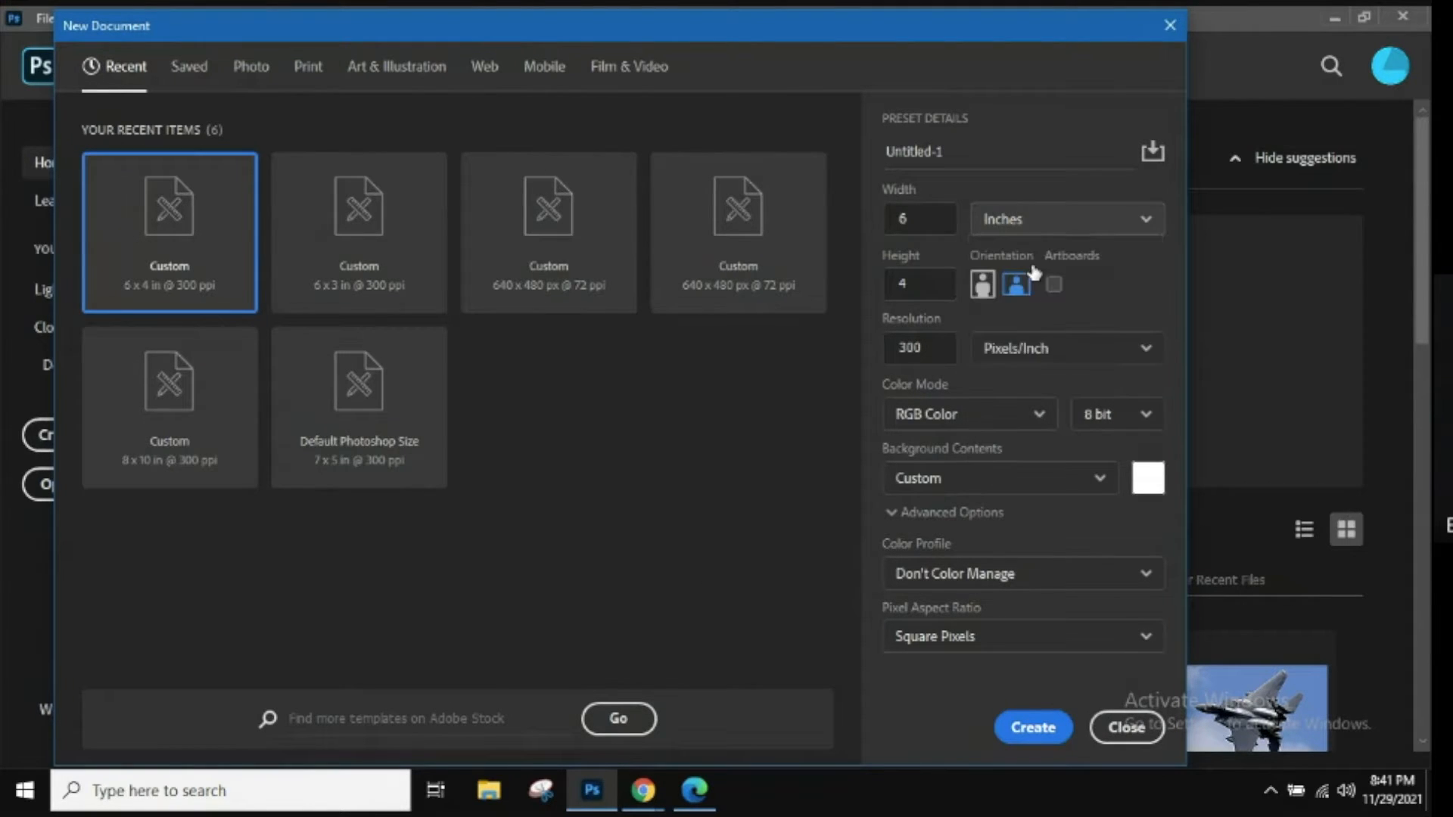
{"action": "left_click", "coordinate": [935, 209]}
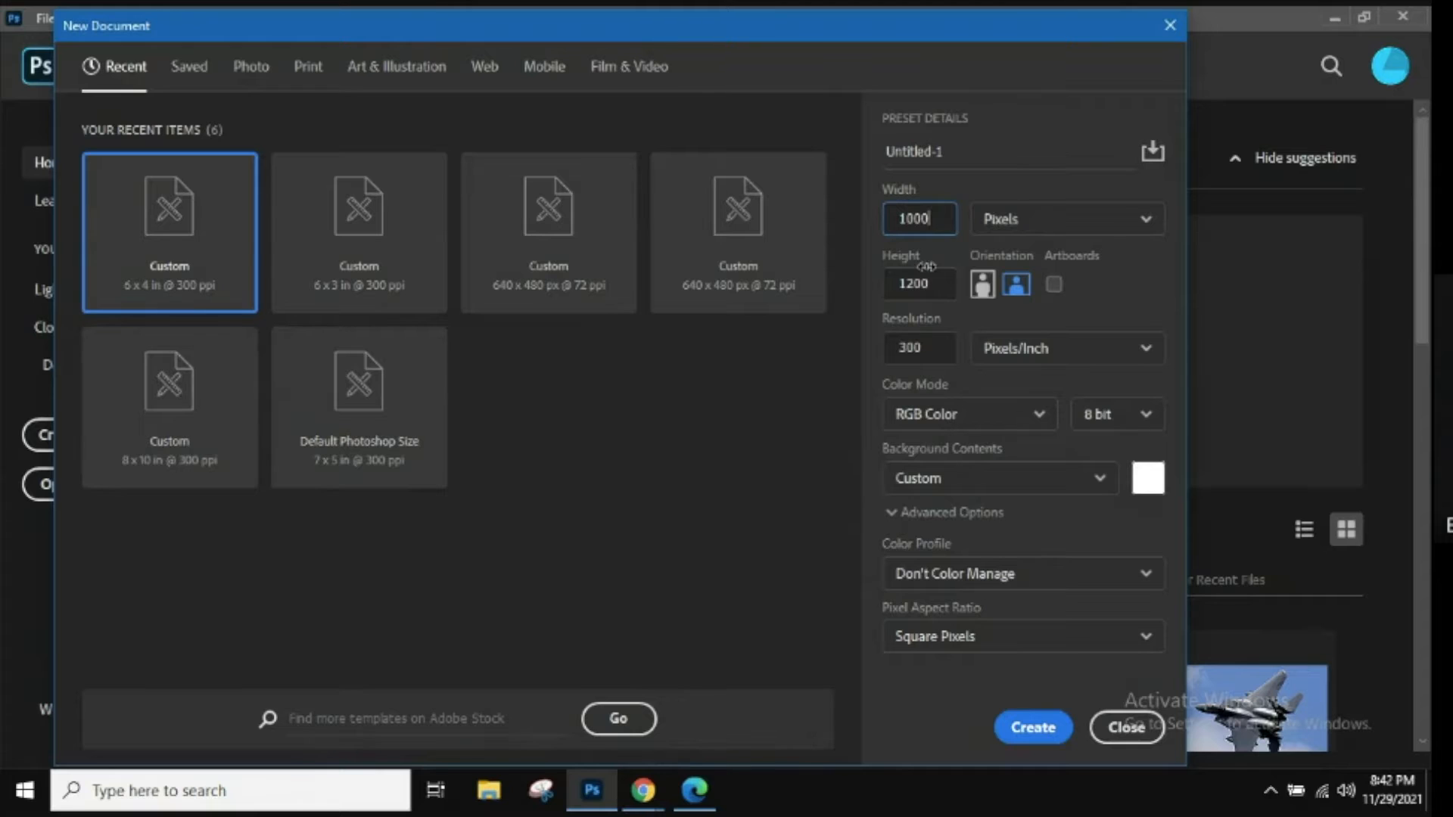
{"action": "left_click", "coordinate": [938, 286]}
{"action": "double_click", "coordinate": [939, 286]}
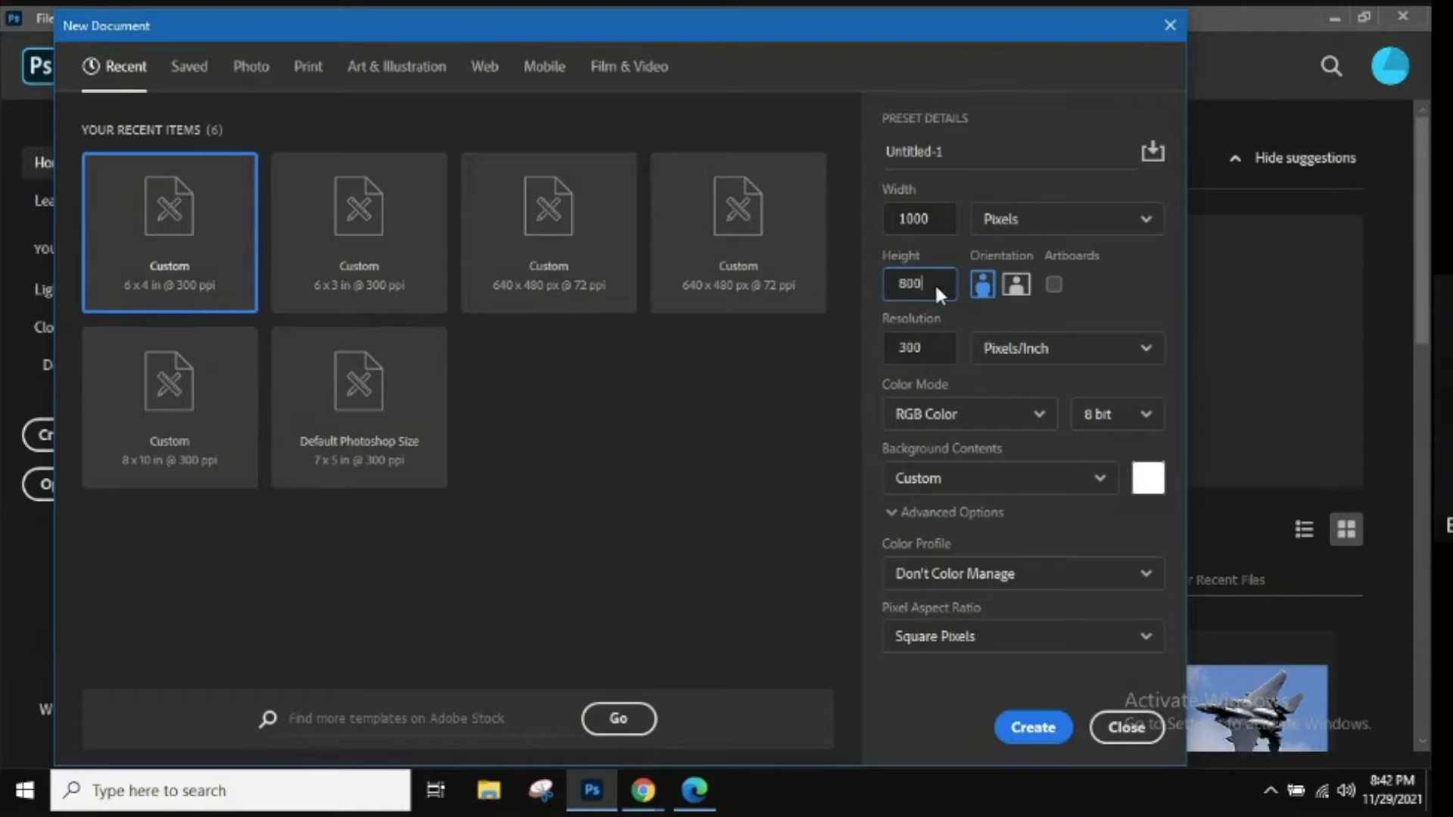
{"action": "double_click", "coordinate": [930, 355]}
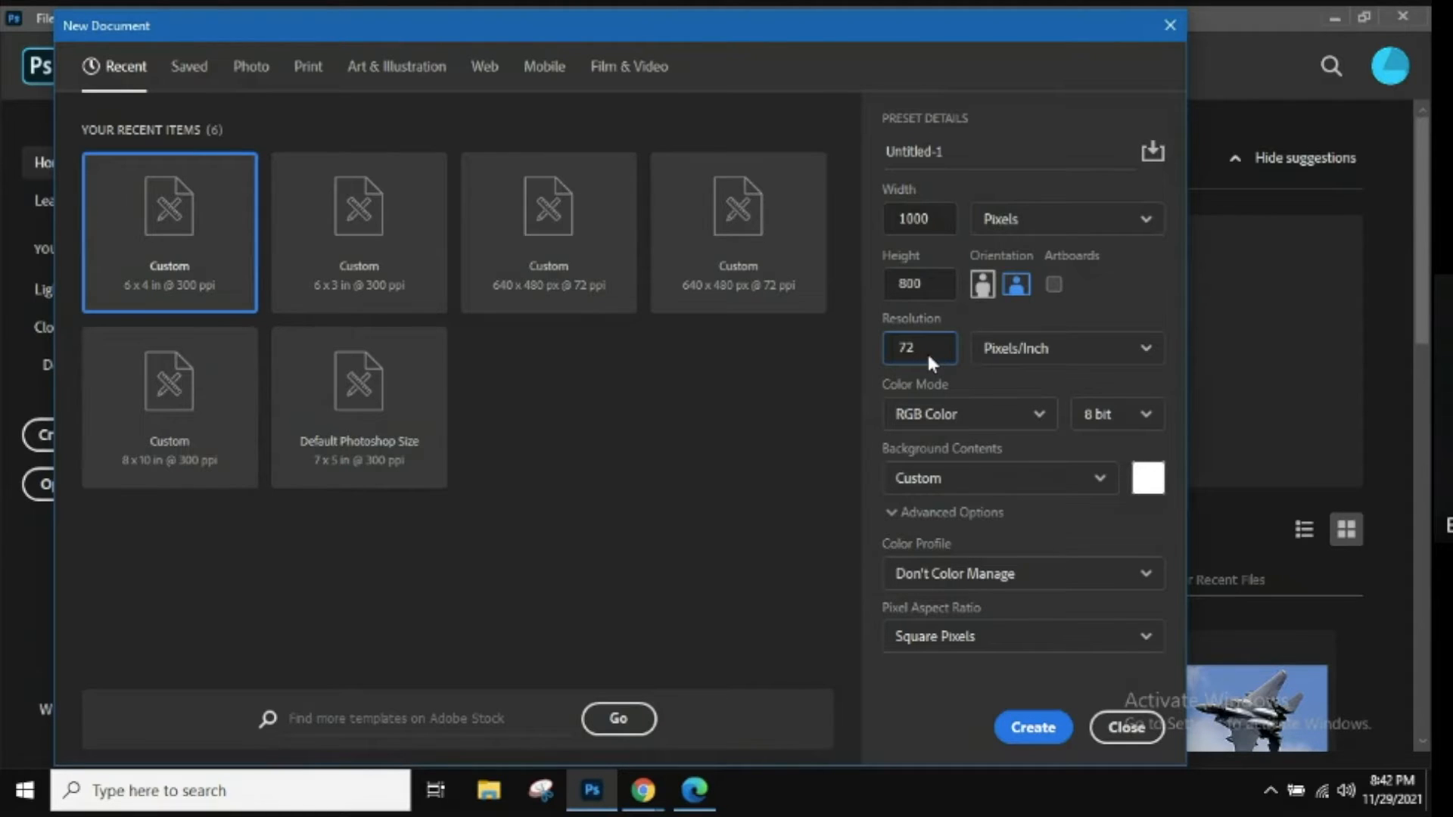
{"action": "type", "text": "72"}
{"action": "left_click", "coordinate": [1038, 727]}
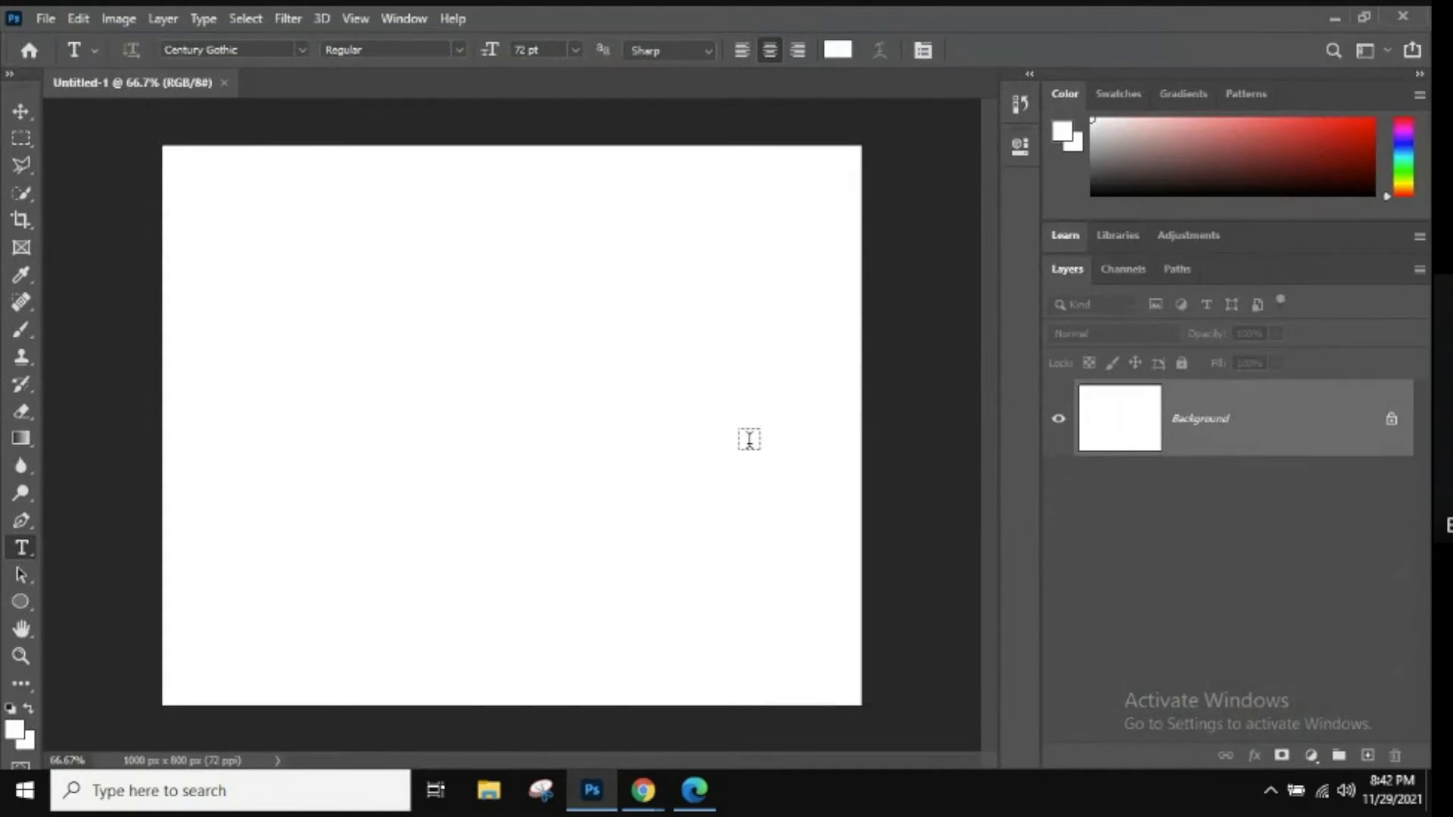
Add a new layer and outline an irregular nine-sided closed selection around the canvas centre with the Polygonal Lasso tool
{"action": "left_click", "coordinate": [1368, 757]}
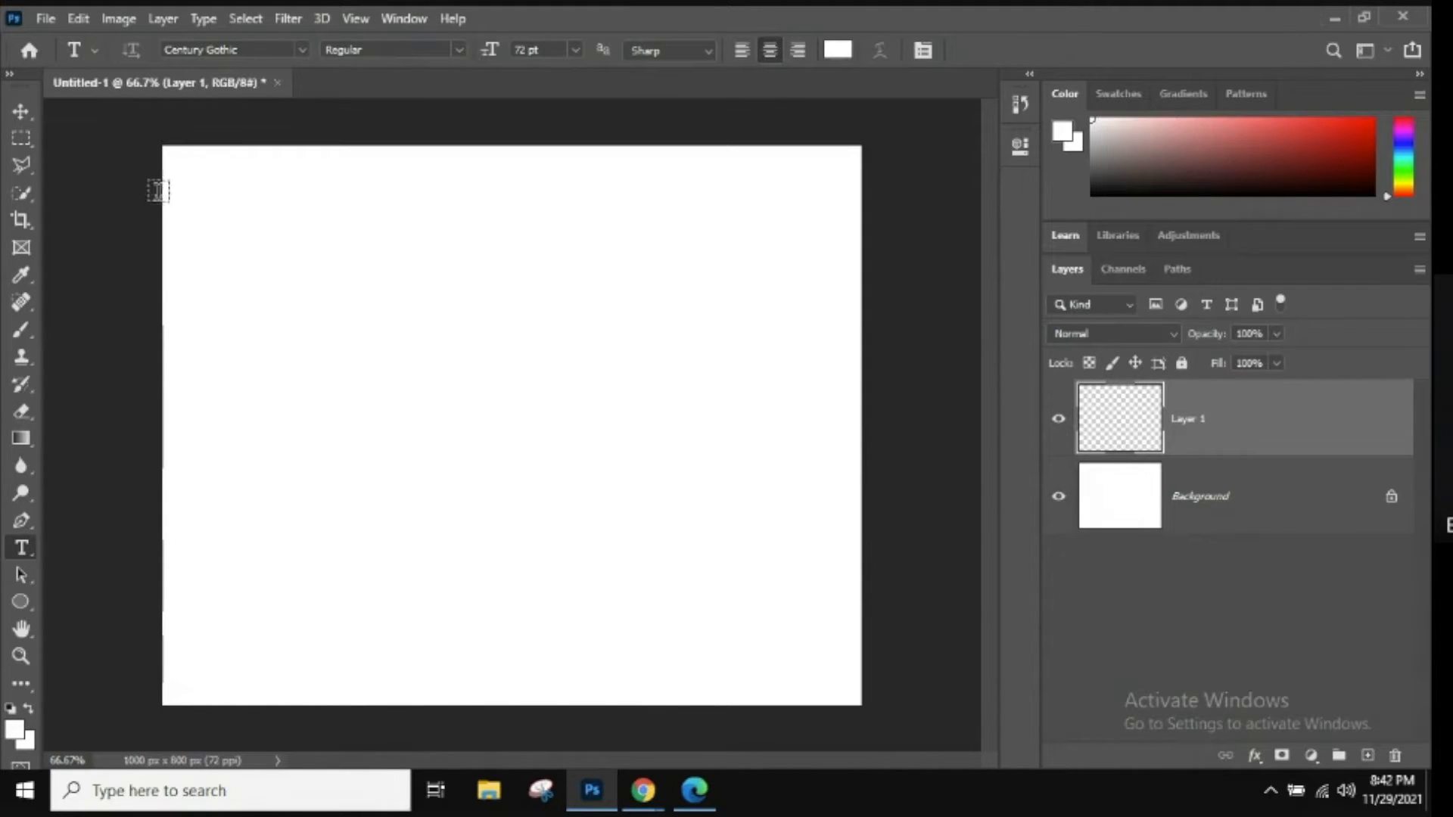
{"action": "left_click", "coordinate": [21, 164]}
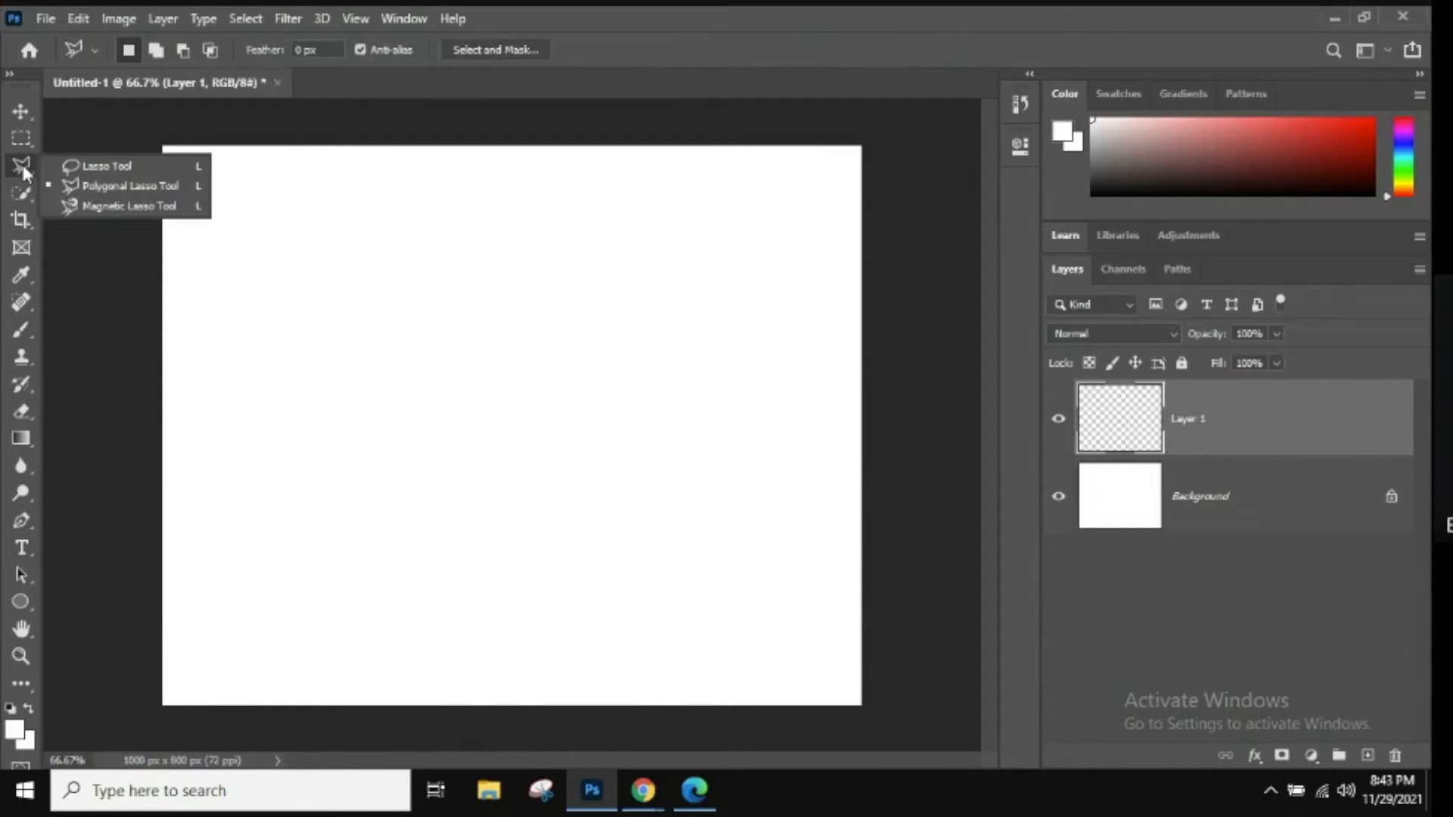
{"action": "left_click", "coordinate": [79, 189]}
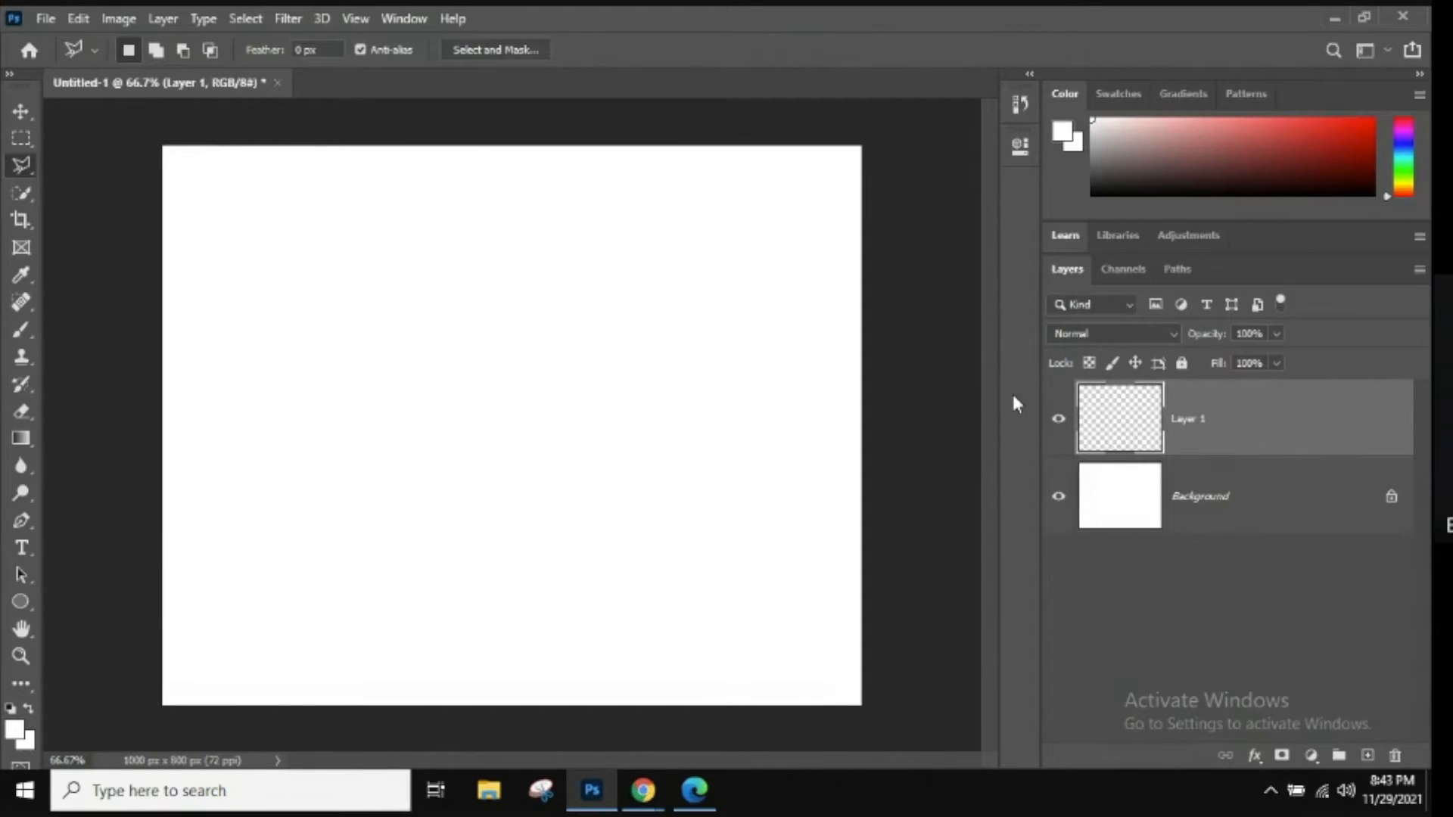
{"action": "left_click", "coordinate": [415, 341]}
{"action": "left_click", "coordinate": [352, 417]}
{"action": "left_click", "coordinate": [364, 528]}
{"action": "left_click", "coordinate": [459, 563]}
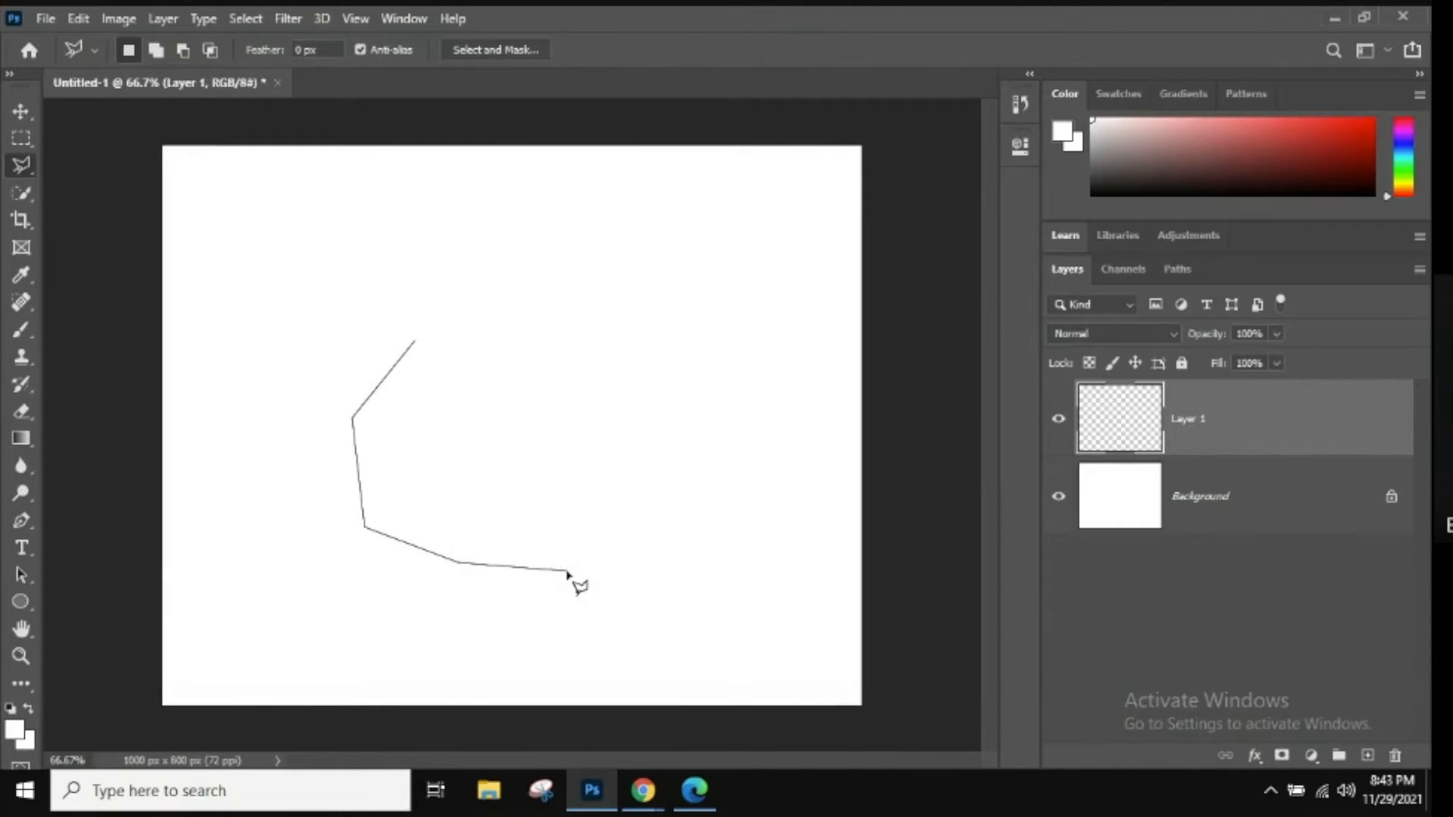
{"action": "left_click", "coordinate": [567, 571]}
{"action": "left_click", "coordinate": [630, 511]}
{"action": "left_click", "coordinate": [686, 407]}
{"action": "left_click", "coordinate": [605, 327]}
{"action": "left_click", "coordinate": [512, 314]}
{"action": "left_click", "coordinate": [415, 341]}
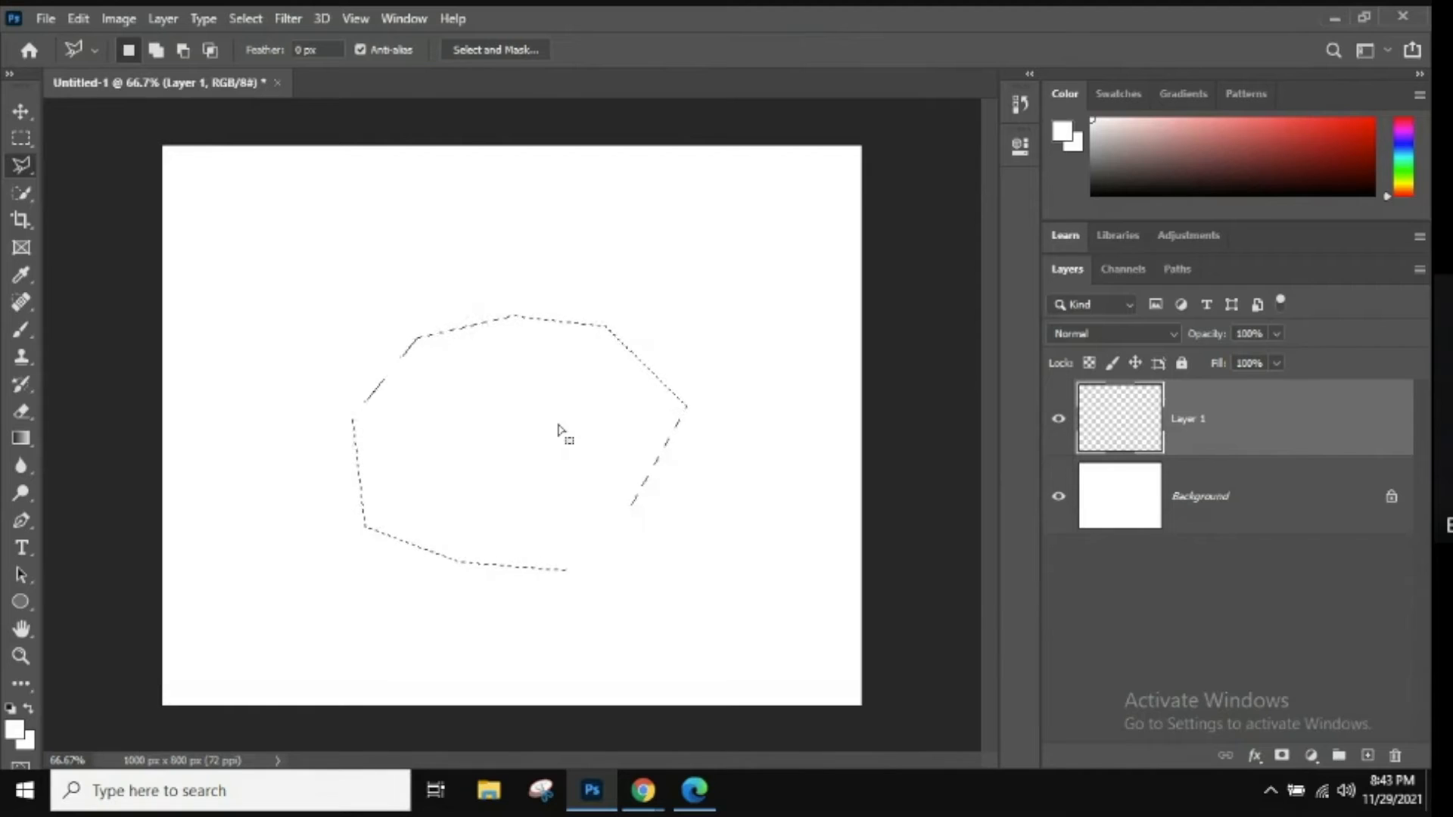
Fill the polygonal selection with black on Layer 1 and clear the selection
{"action": "left_click", "coordinate": [77, 19]}
{"action": "left_click", "coordinate": [203, 347]}
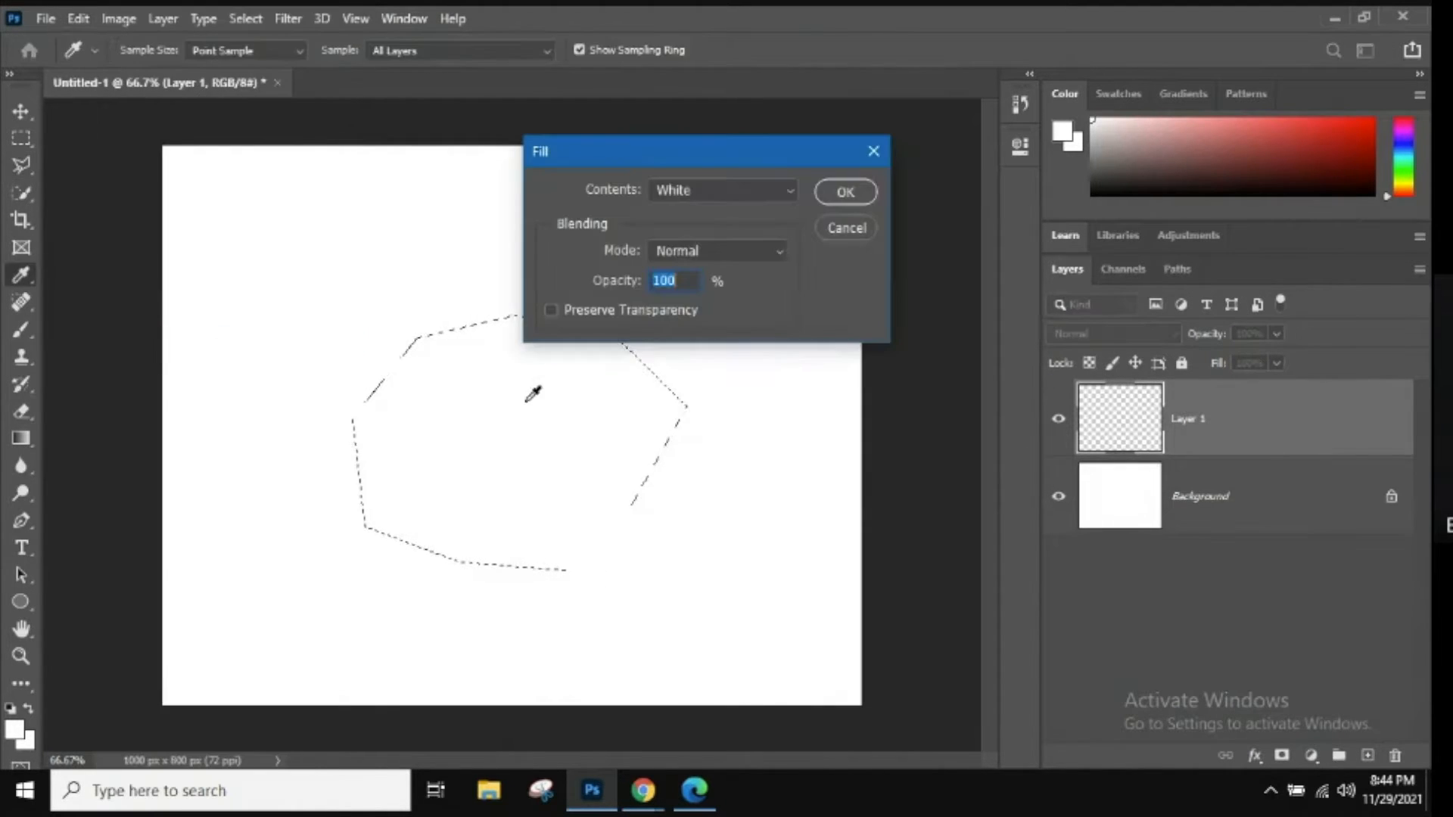
{"action": "left_click", "coordinate": [701, 190]}
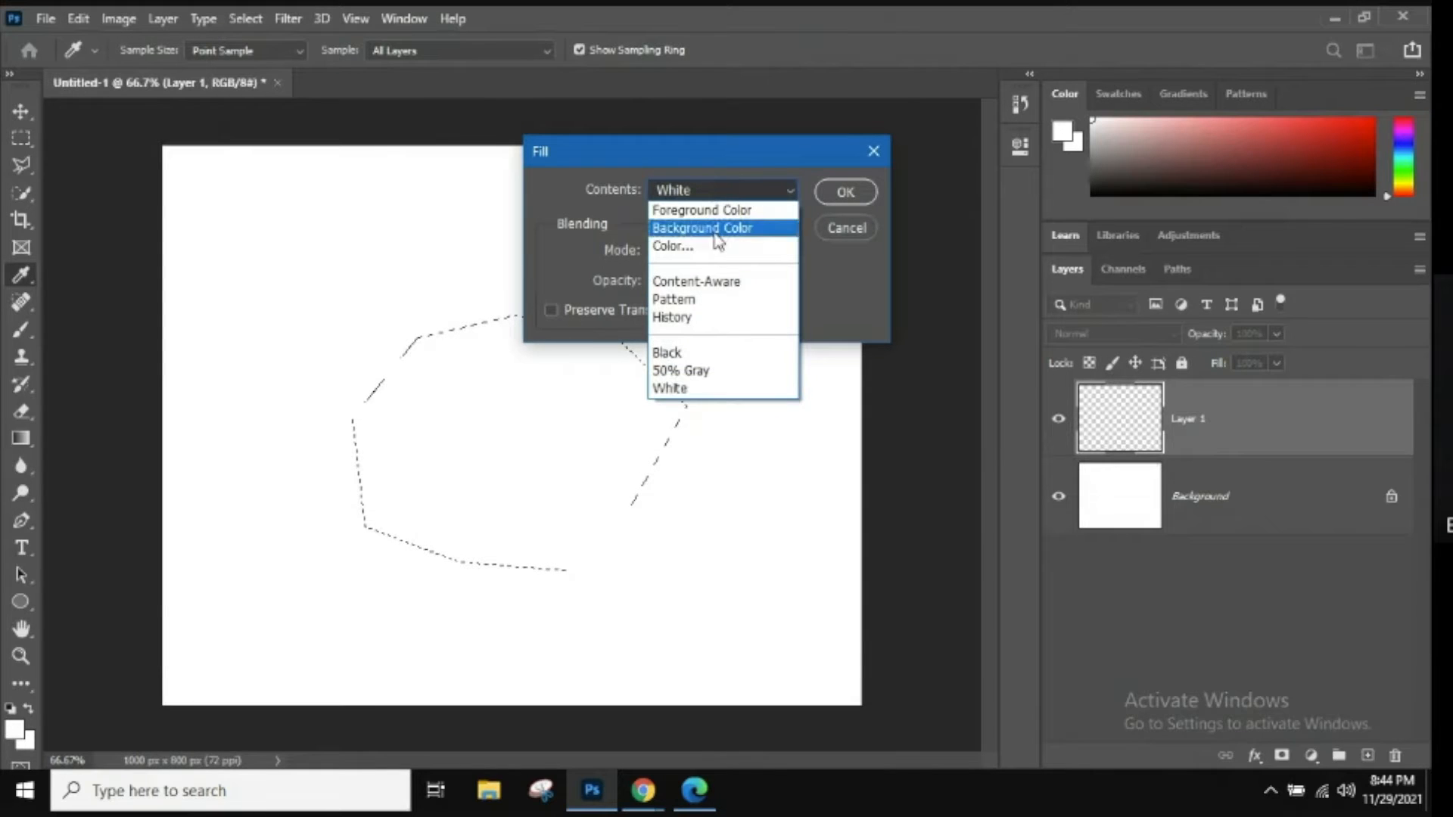
{"action": "left_click", "coordinate": [741, 353]}
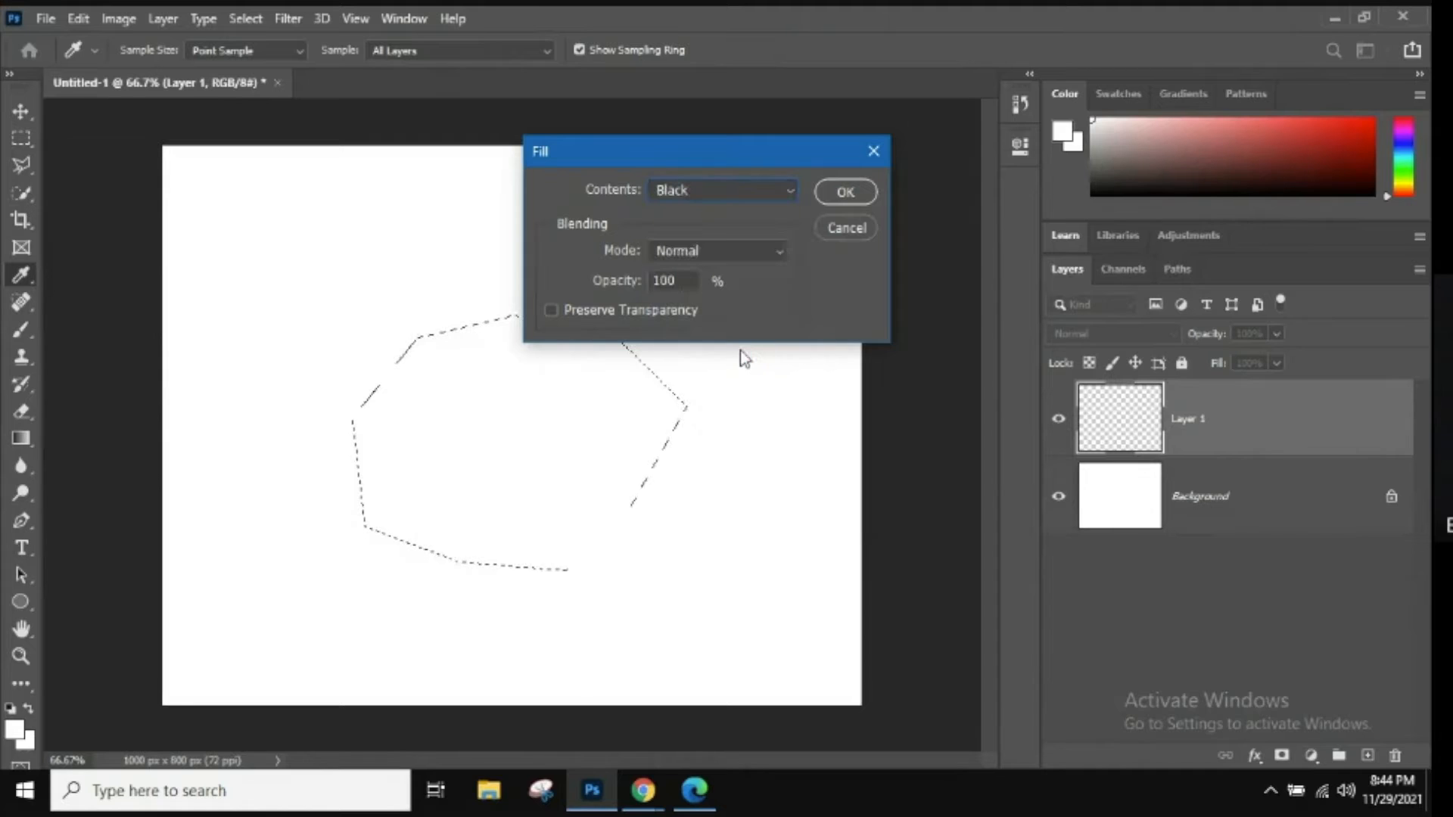
{"action": "left_click", "coordinate": [844, 194]}
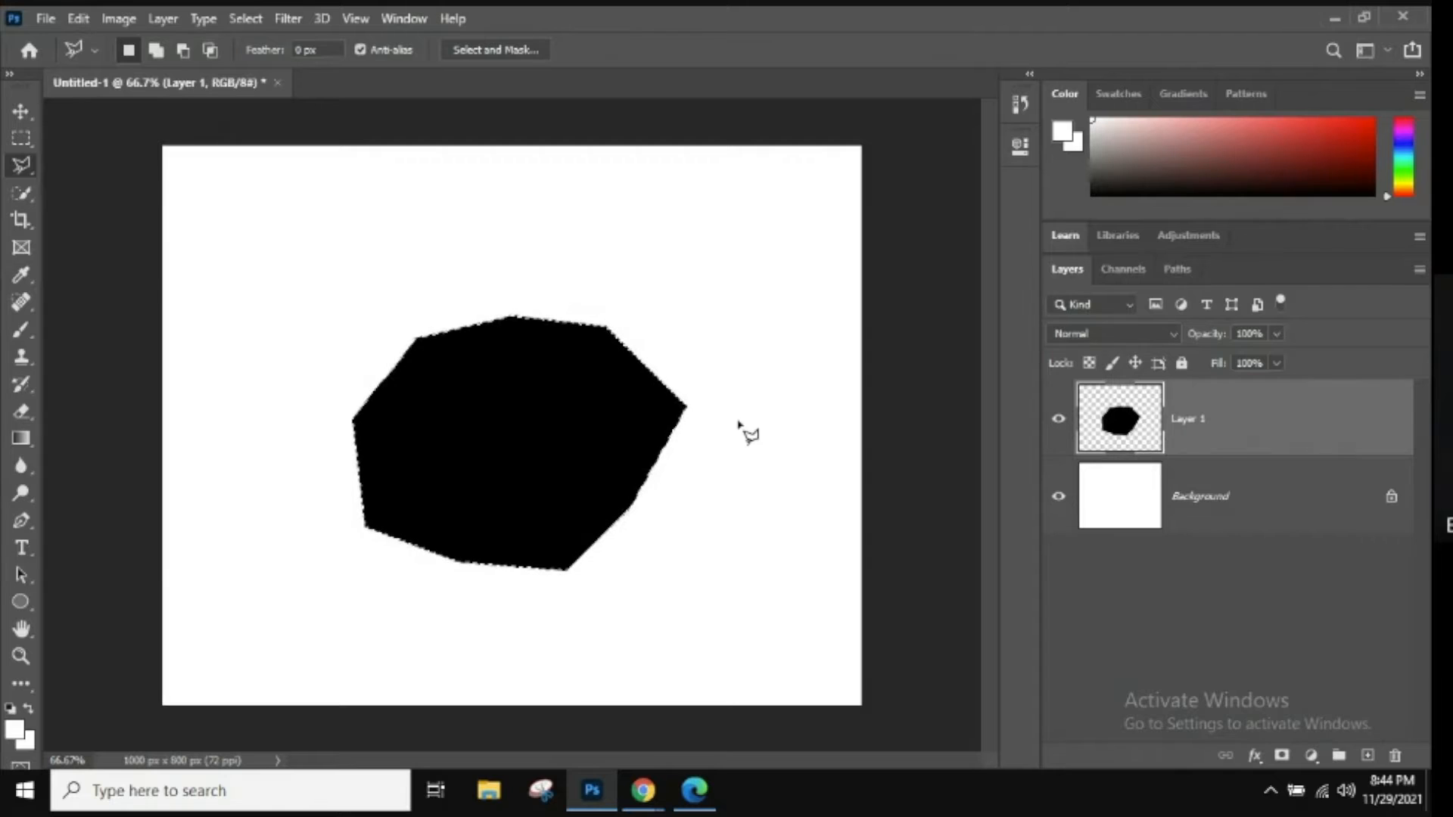
{"action": "key", "text": "ctrl+d"}
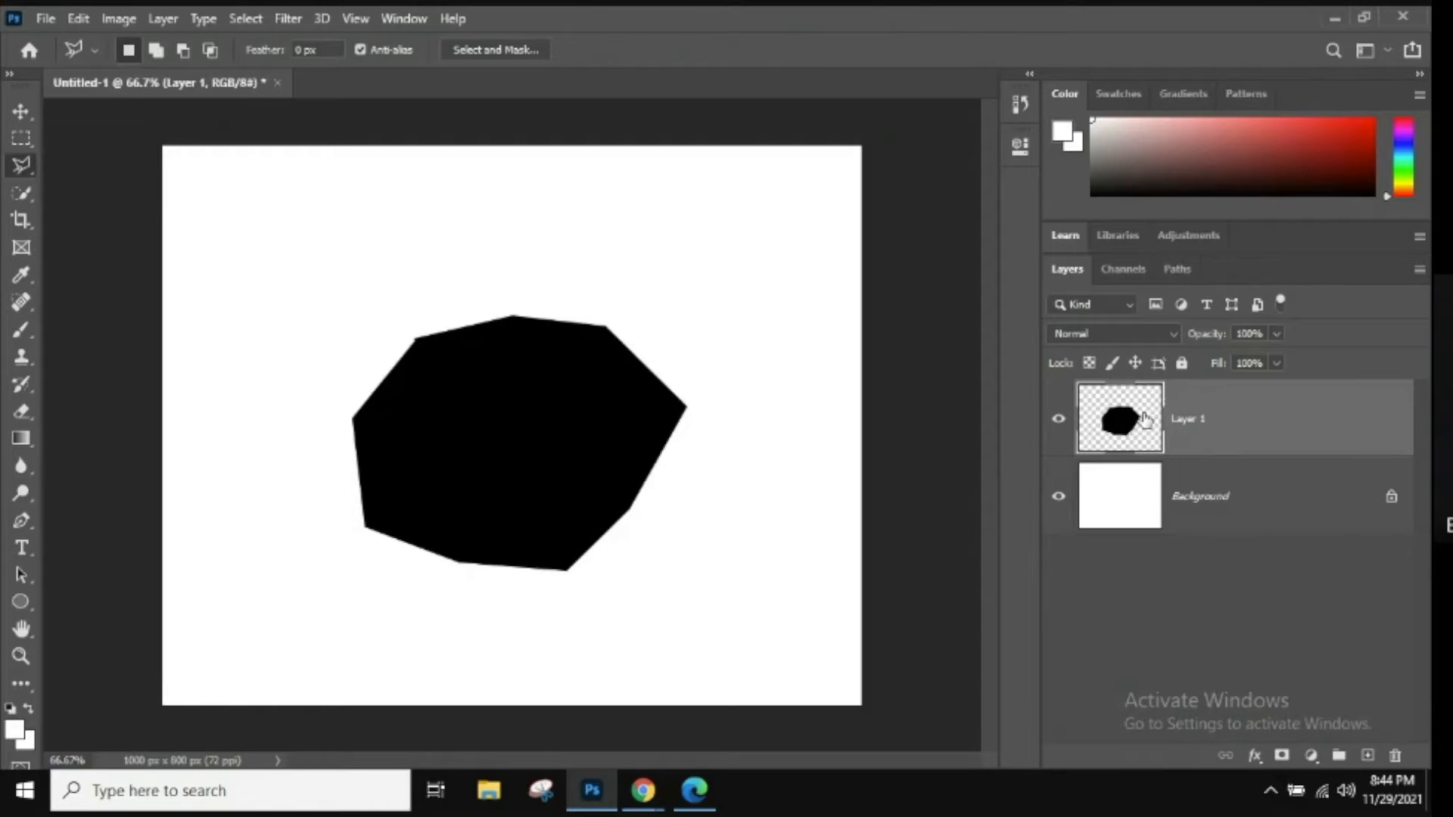
Add a new layer between the Background and Layer 1 and switch to the freehand Lasso tool
{"action": "left_click", "coordinate": [1139, 505]}
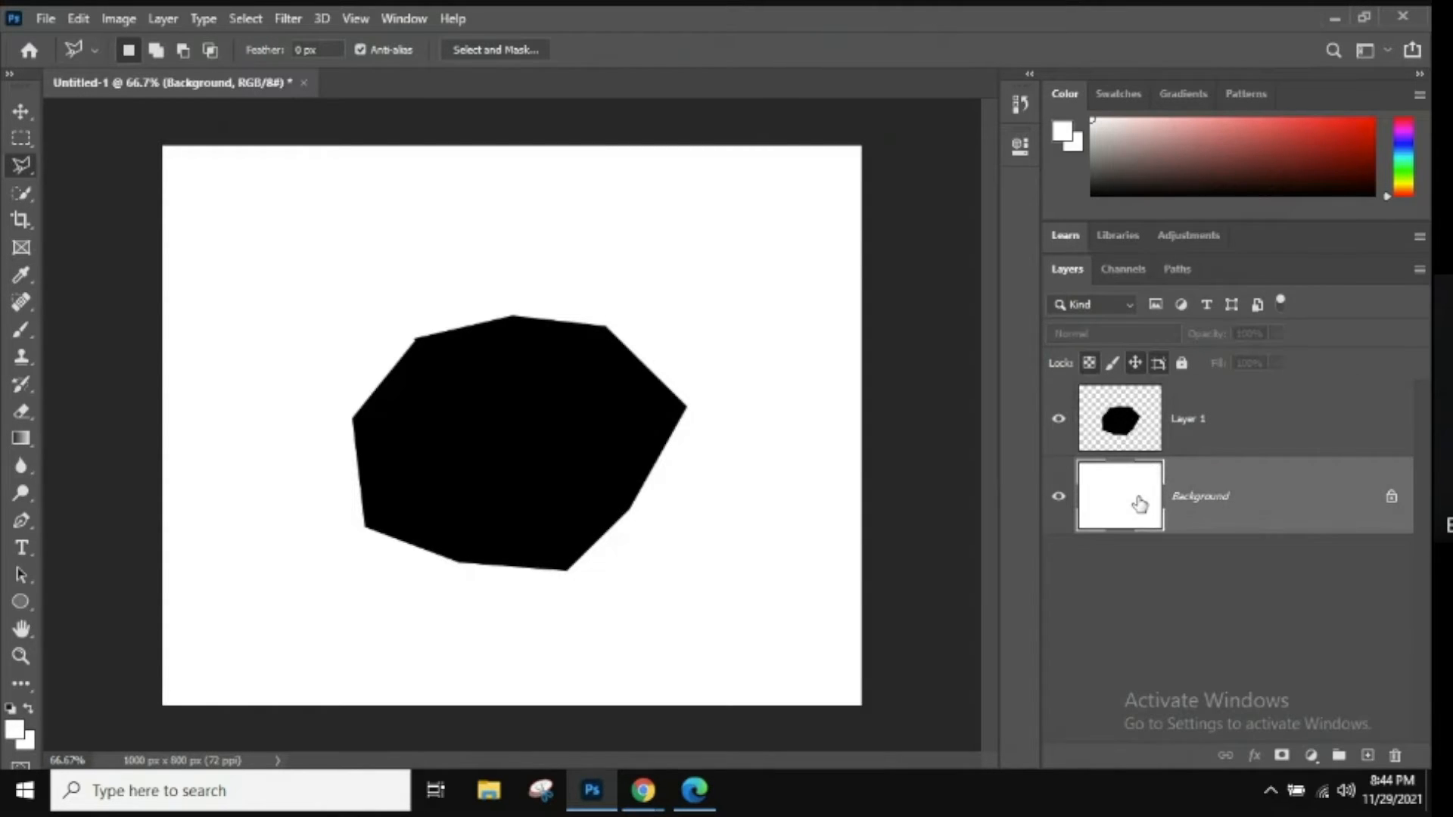
{"action": "left_click", "coordinate": [1367, 755]}
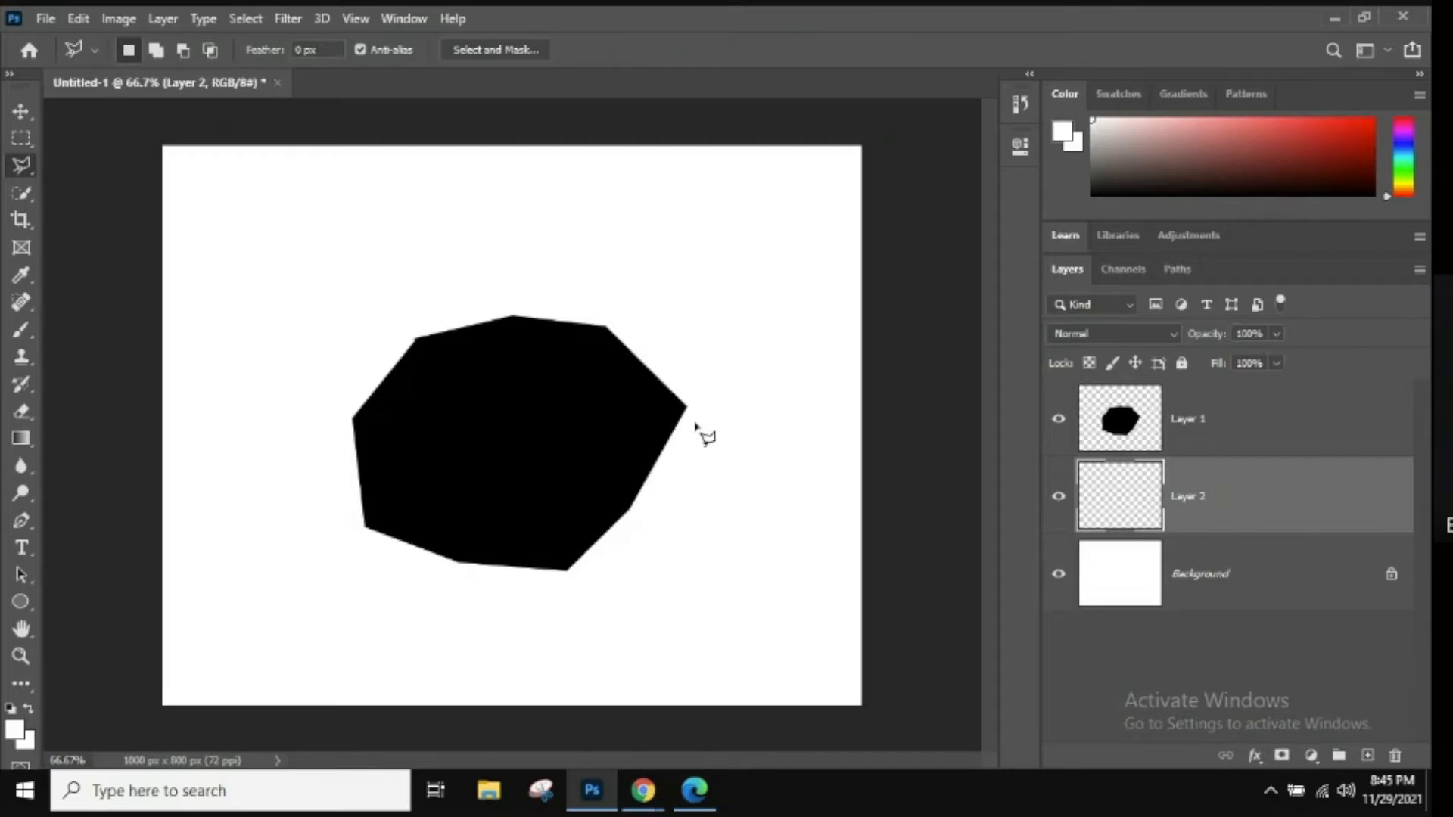
{"action": "right_click", "coordinate": [20, 166]}
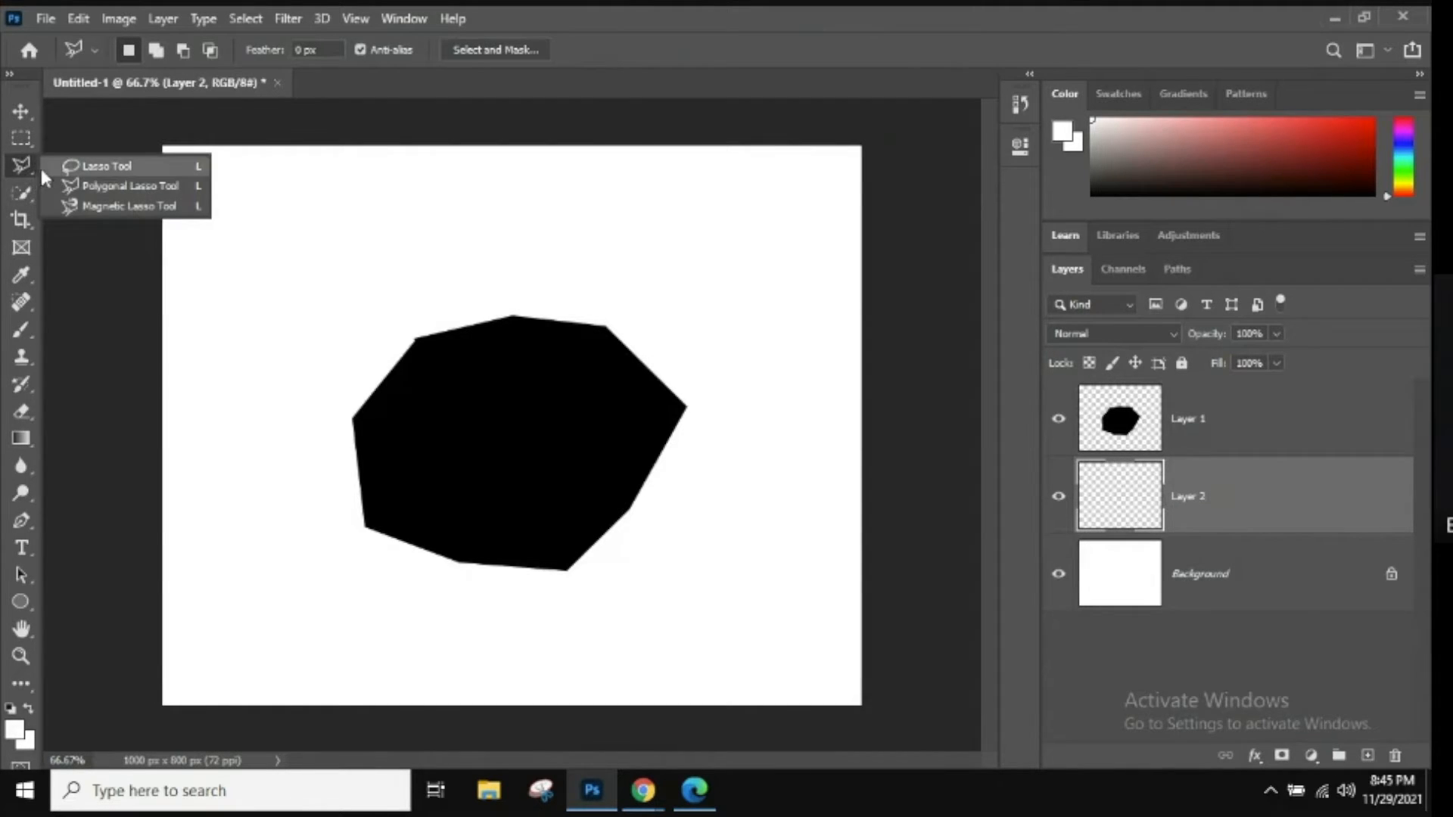
{"action": "left_click", "coordinate": [81, 164]}
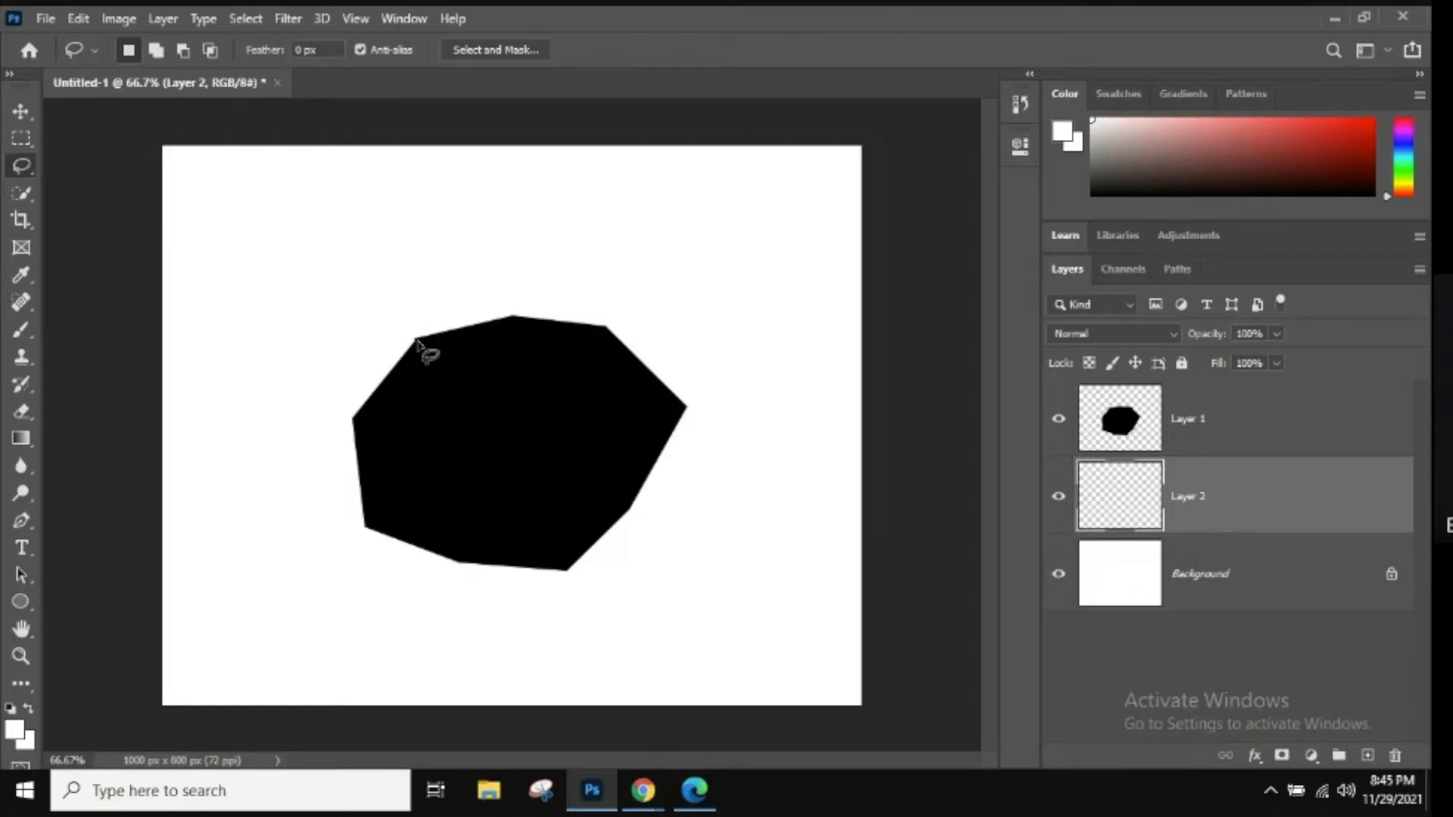
{"action": "mouse_move", "coordinate": [417, 340]}
{"action": "left_mouse_down"}
{"action": "mouse_move", "coordinate": [383, 247]}
{"action": "mouse_move", "coordinate": [405, 254]}
{"action": "mouse_move", "coordinate": [466, 210]}
{"action": "mouse_move", "coordinate": [502, 249]}
{"action": "left_mouse_up"}
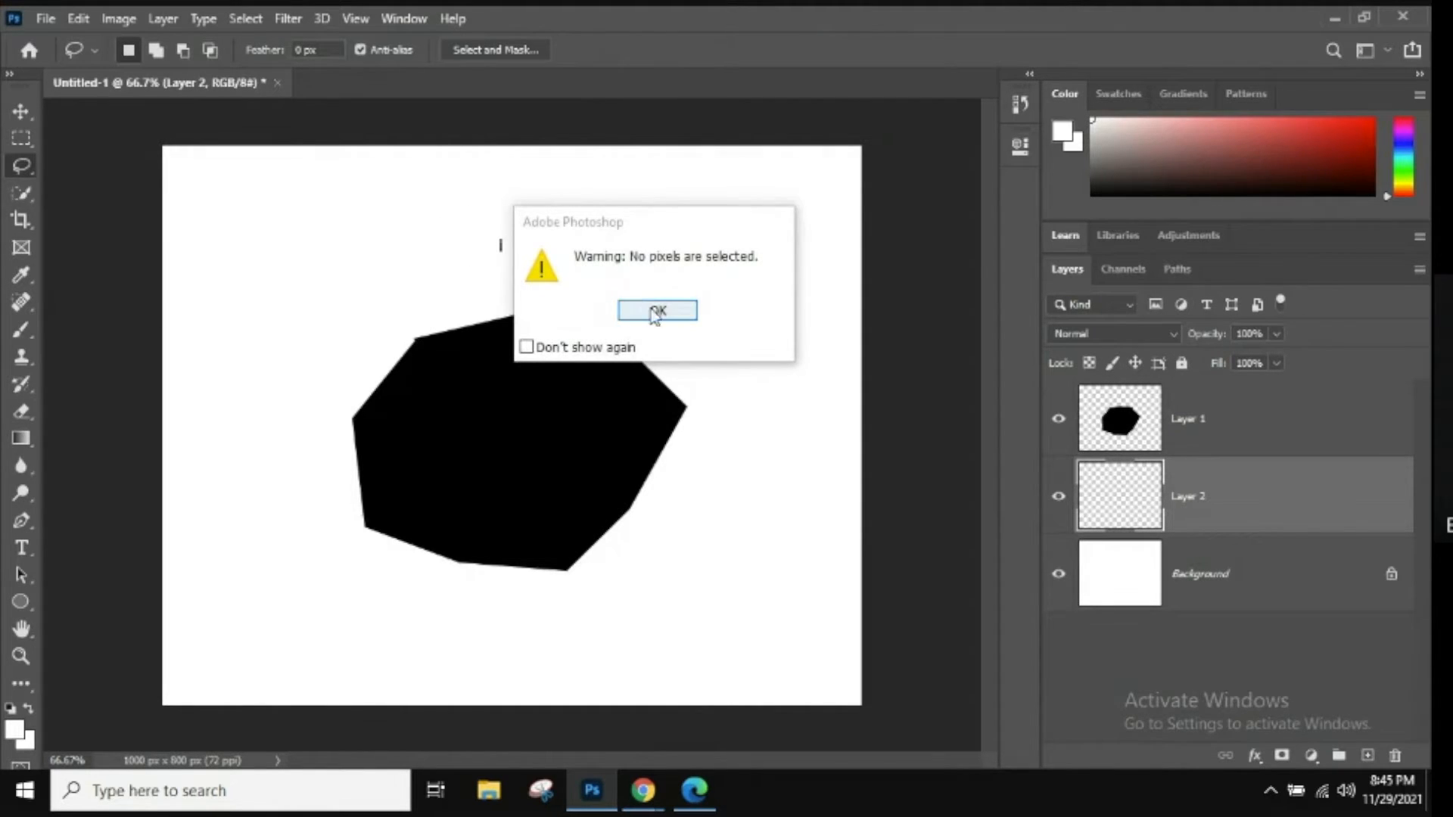
{"action": "left_click", "coordinate": [627, 308]}
{"action": "left_click_drag", "start_coordinate": [416, 337], "coordinate": [383, 250]}
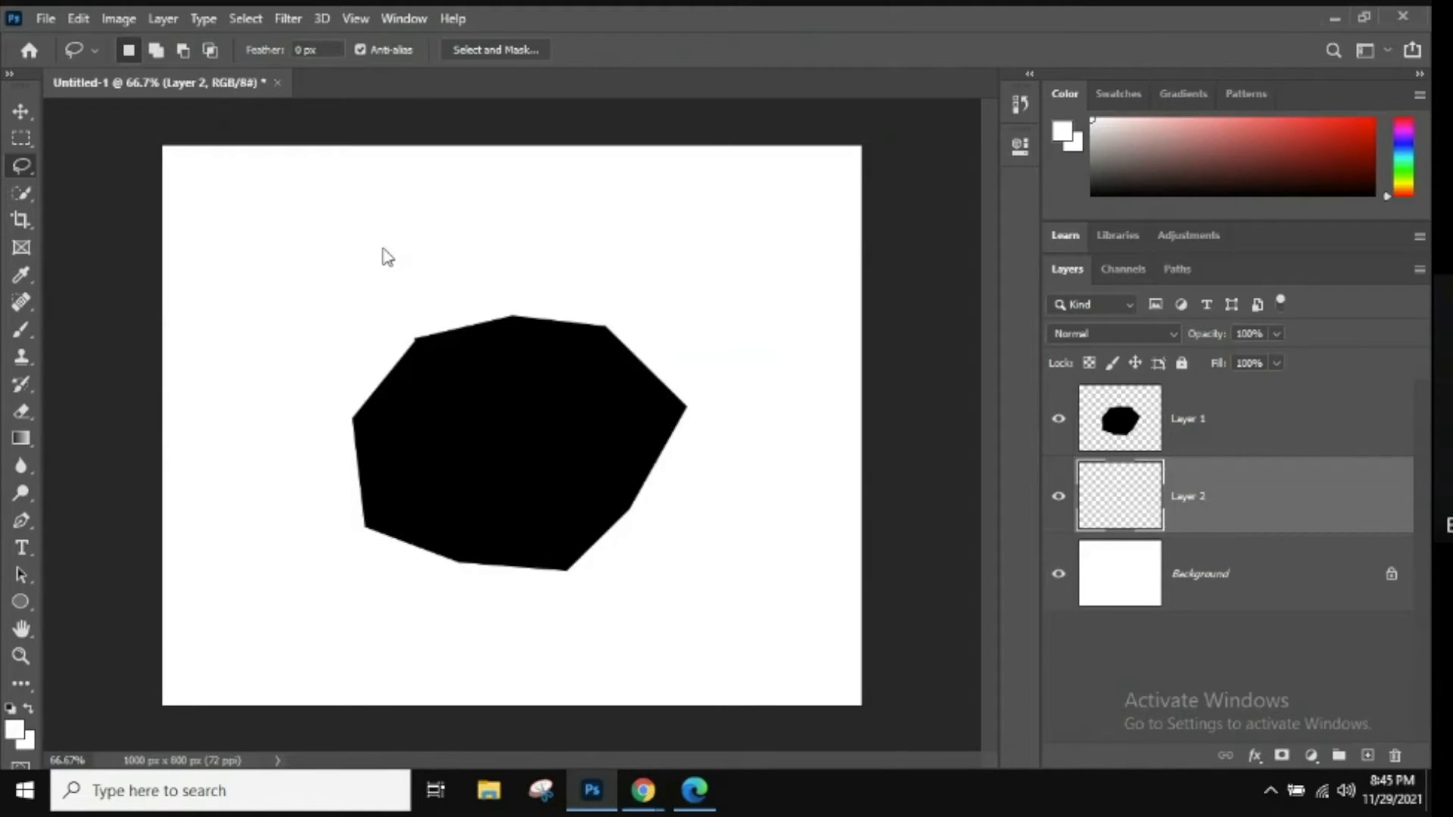
{"action": "left_click", "coordinate": [428, 338]}
Lasso jagged, torn-looking flap selections outward from every edge of the black polygon, adding each one to the selection
{"action": "mouse_move", "coordinate": [421, 342]}
{"action": "left_mouse_down"}
{"action": "mouse_move", "coordinate": [379, 263]}
{"action": "mouse_move", "coordinate": [426, 260]}
{"action": "mouse_move", "coordinate": [480, 227]}
{"action": "mouse_move", "coordinate": [515, 232]}
{"action": "mouse_move", "coordinate": [517, 319]}
{"action": "mouse_move", "coordinate": [419, 339]}
{"action": "left_mouse_up"}
{"action": "mouse_move", "coordinate": [517, 316]}
{"action": "left_mouse_down", "text": "shift"}
{"action": "mouse_move", "coordinate": [518, 269]}
{"action": "mouse_move", "coordinate": [569, 239]}
{"action": "mouse_move", "coordinate": [629, 252]}
{"action": "mouse_move", "coordinate": [605, 330]}
{"action": "left_mouse_up", "text": "shift"}
{"action": "mouse_move", "coordinate": [407, 367]}
{"action": "left_mouse_down"}
{"action": "mouse_move", "coordinate": [318, 321]}
{"action": "mouse_move", "coordinate": [356, 405]}
{"action": "mouse_move", "coordinate": [295, 443]}
{"action": "mouse_move", "coordinate": [307, 532]}
{"action": "mouse_move", "coordinate": [356, 416]}
{"action": "left_mouse_up"}
{"action": "mouse_move", "coordinate": [371, 522]}
{"action": "left_mouse_down"}
{"action": "mouse_move", "coordinate": [458, 579]}
{"action": "mouse_move", "coordinate": [351, 612]}
{"action": "mouse_move", "coordinate": [374, 523]}
{"action": "left_mouse_up"}
{"action": "mouse_move", "coordinate": [564, 556]}
{"action": "left_mouse_down"}
{"action": "mouse_move", "coordinate": [567, 649]}
{"action": "mouse_move", "coordinate": [454, 575]}
{"action": "mouse_move", "coordinate": [564, 560]}
{"action": "left_mouse_up"}
{"action": "mouse_move", "coordinate": [628, 501]}
{"action": "left_mouse_down"}
{"action": "mouse_move", "coordinate": [674, 600]}
{"action": "mouse_move", "coordinate": [629, 503]}
{"action": "left_mouse_up"}
{"action": "mouse_move", "coordinate": [686, 409]}
{"action": "left_mouse_down"}
{"action": "mouse_move", "coordinate": [765, 467]}
{"action": "mouse_move", "coordinate": [653, 533]}
{"action": "left_mouse_up"}
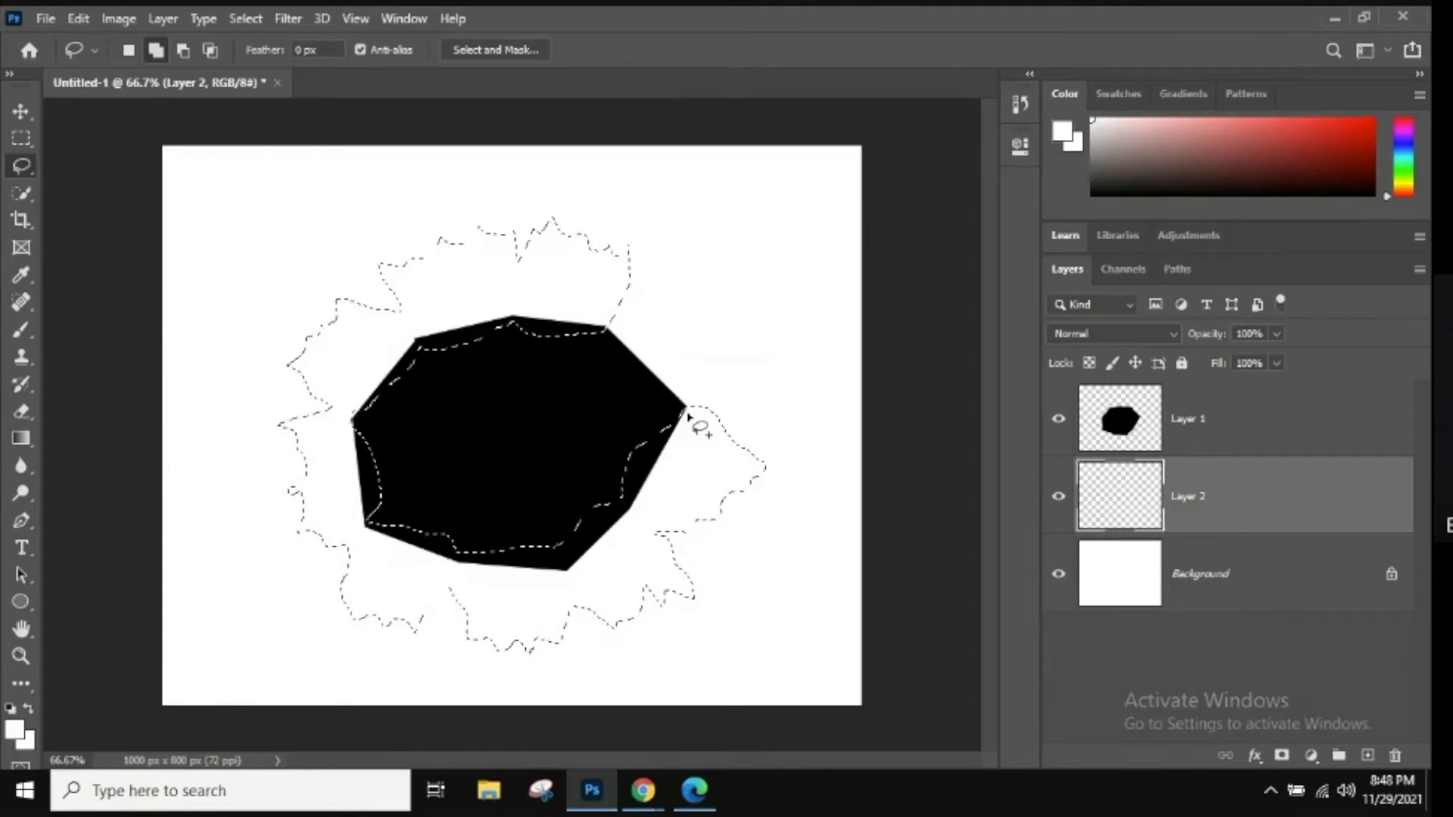
{"action": "mouse_move", "coordinate": [683, 410]}
{"action": "left_mouse_down"}
{"action": "mouse_move", "coordinate": [601, 327]}
{"action": "mouse_move", "coordinate": [609, 310]}
{"action": "mouse_move", "coordinate": [671, 298]}
{"action": "mouse_move", "coordinate": [717, 349]}
{"action": "left_mouse_up"}
{"action": "left_click_drag", "start_coordinate": [723, 369], "coordinate": [685, 418]}
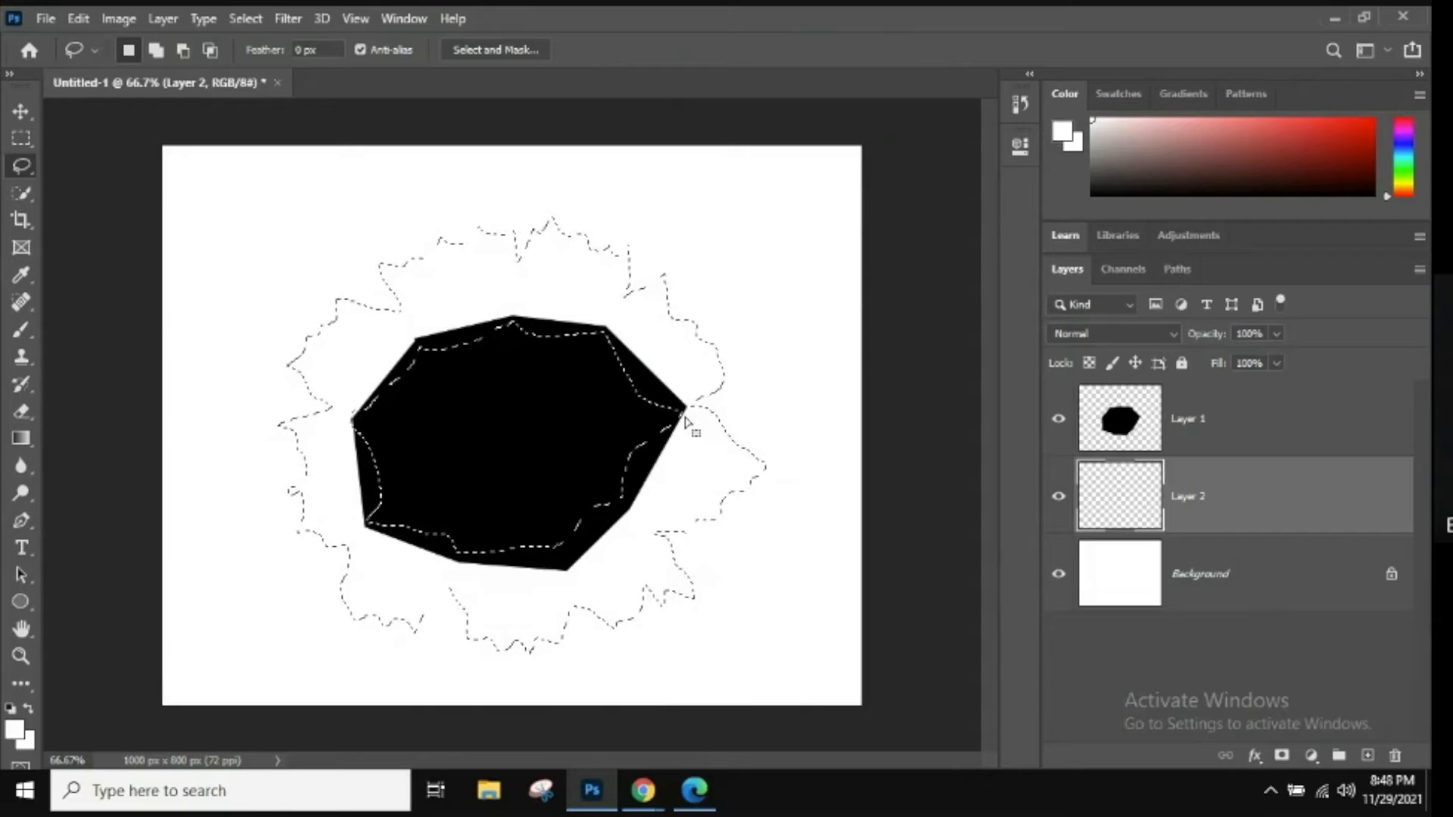
Open the Fill command for the jagged selection on Layer 2 with a custom color as its contents
{"action": "left_click", "coordinate": [78, 18]}
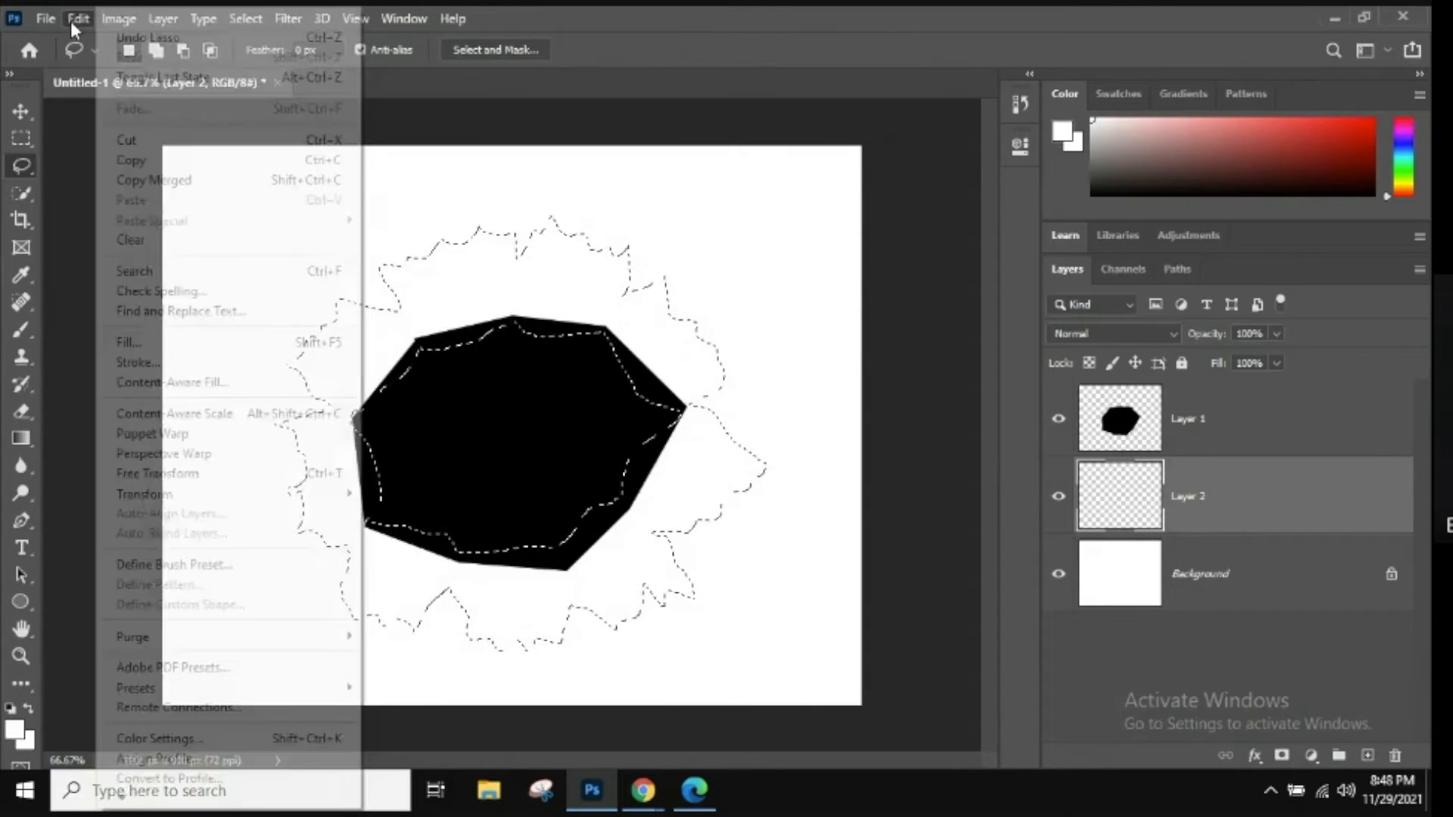
{"action": "left_click", "coordinate": [182, 341]}
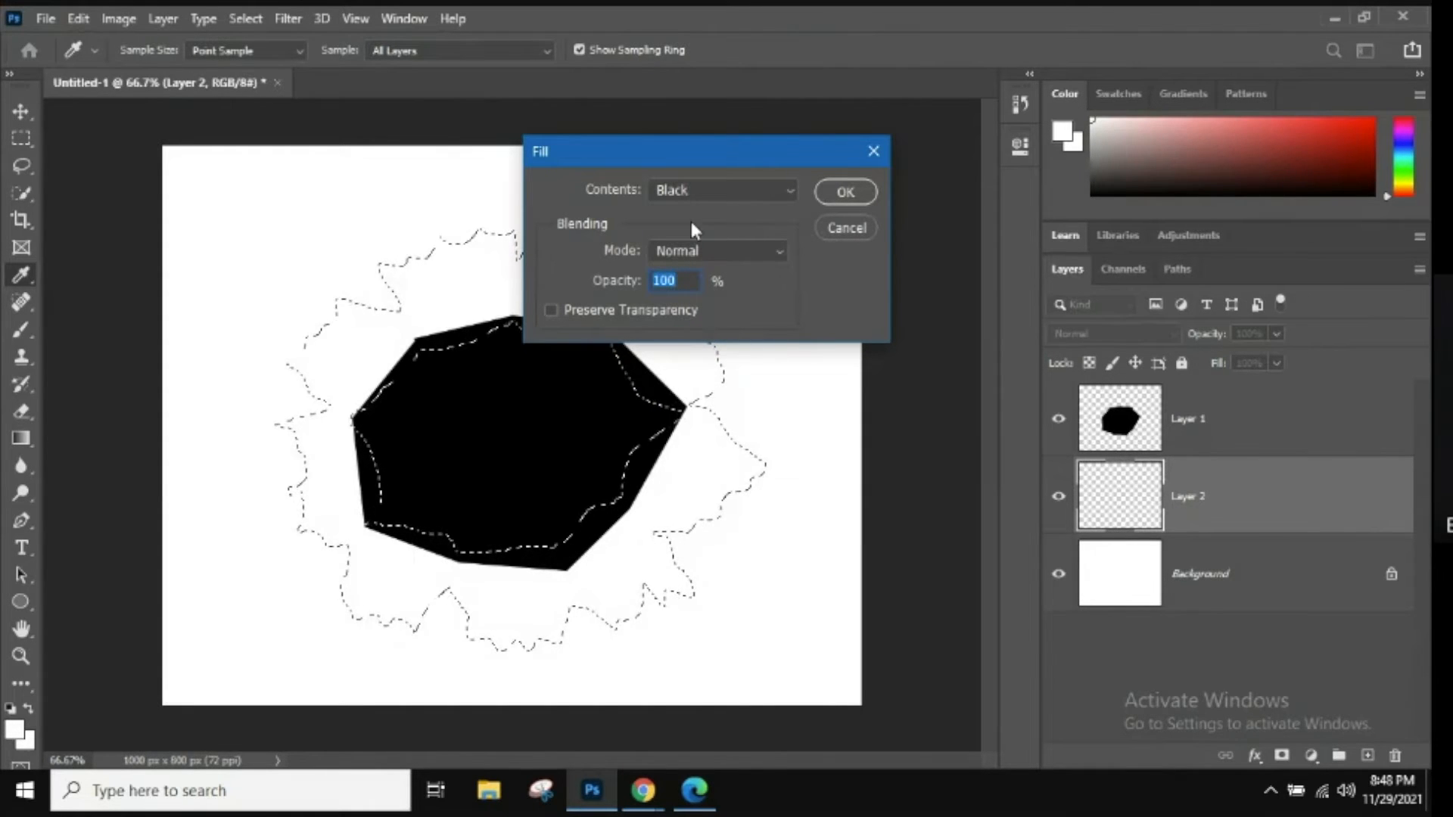
{"action": "left_click", "coordinate": [729, 193]}
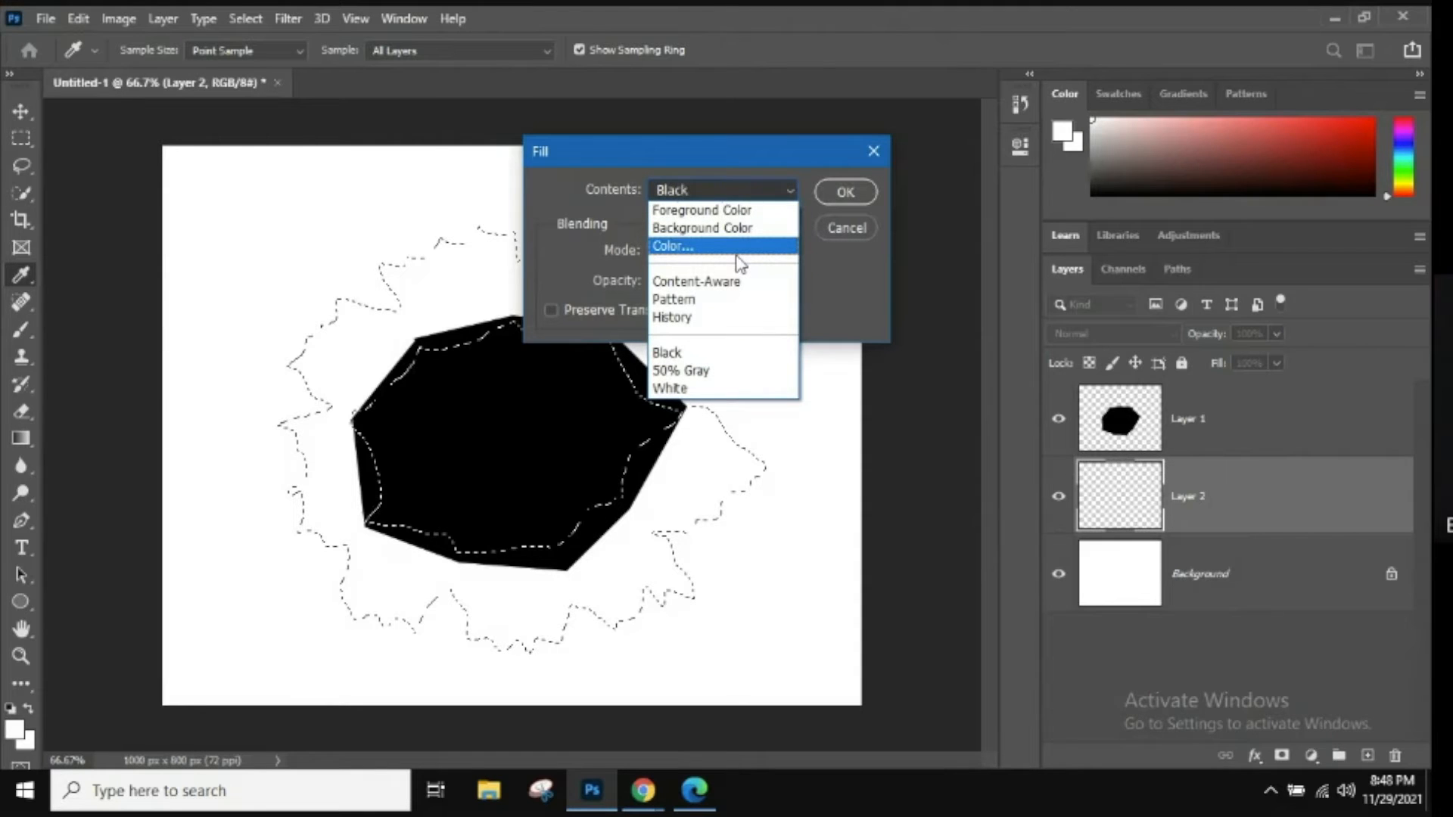
{"action": "left_click", "coordinate": [673, 246]}
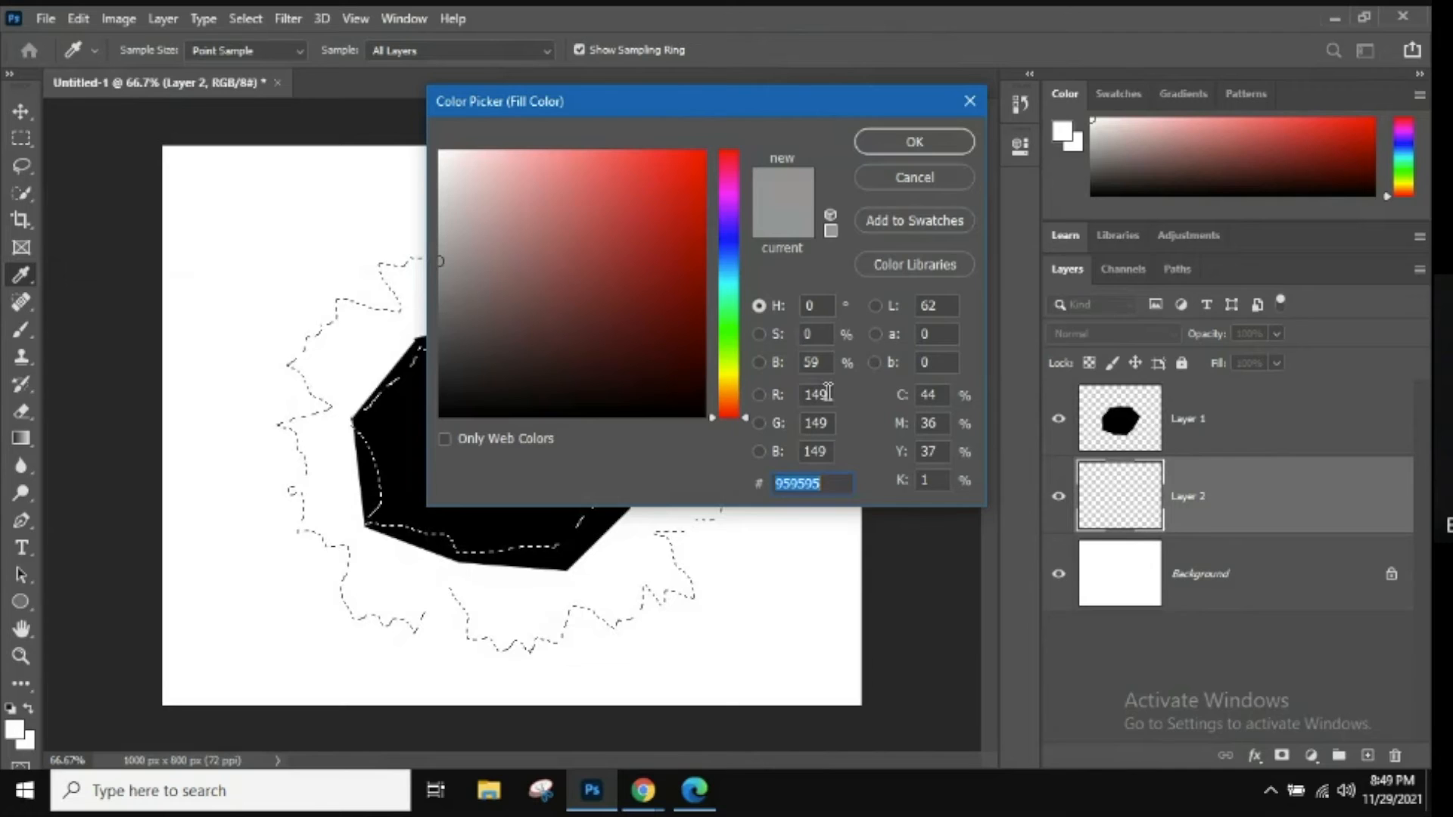
{"action": "left_click", "coordinate": [828, 391]}
{"action": "type", "text": "230"}
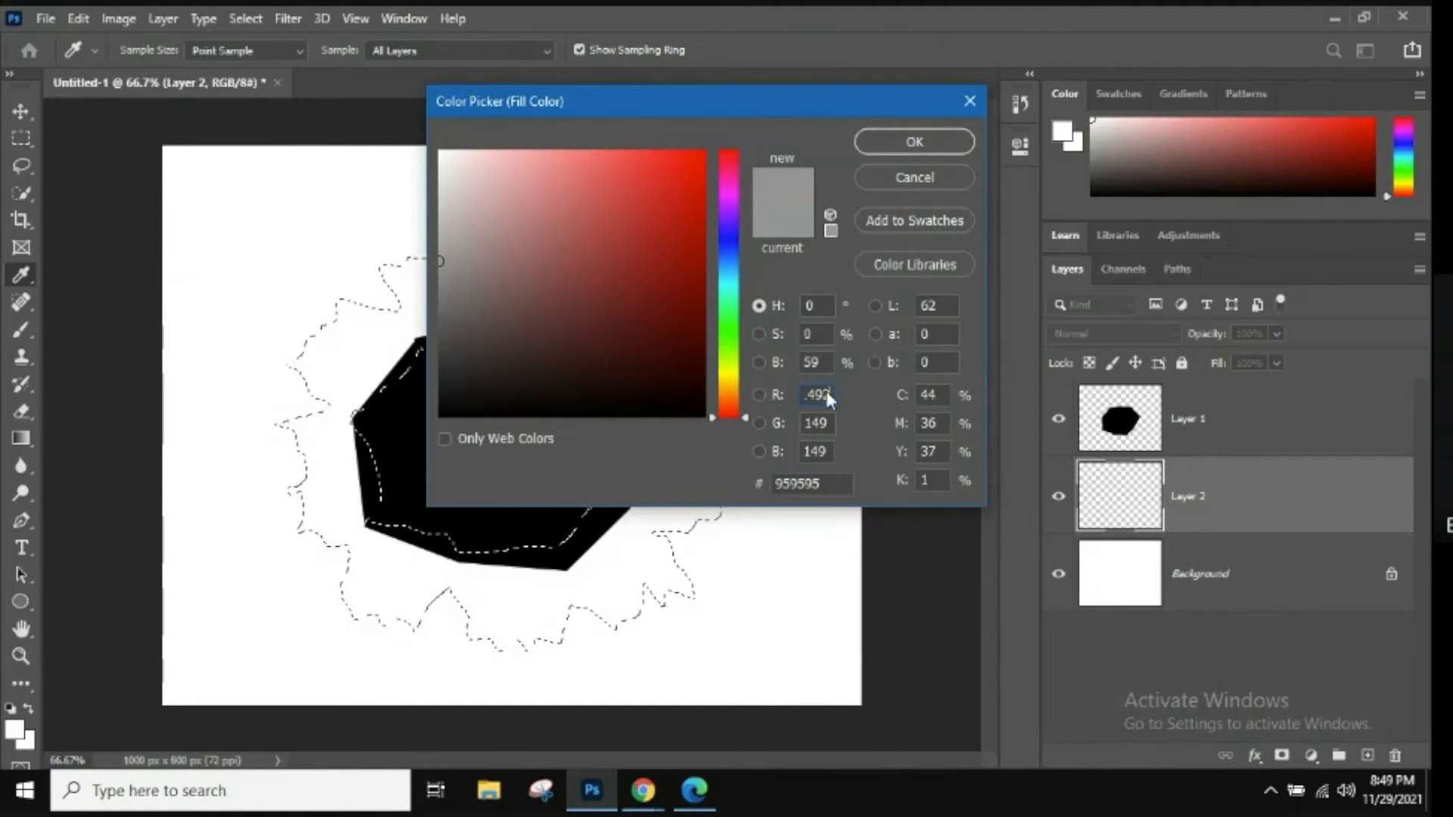
{"action": "left_click", "coordinate": [829, 428]}
{"action": "left_click", "coordinate": [681, 311]}
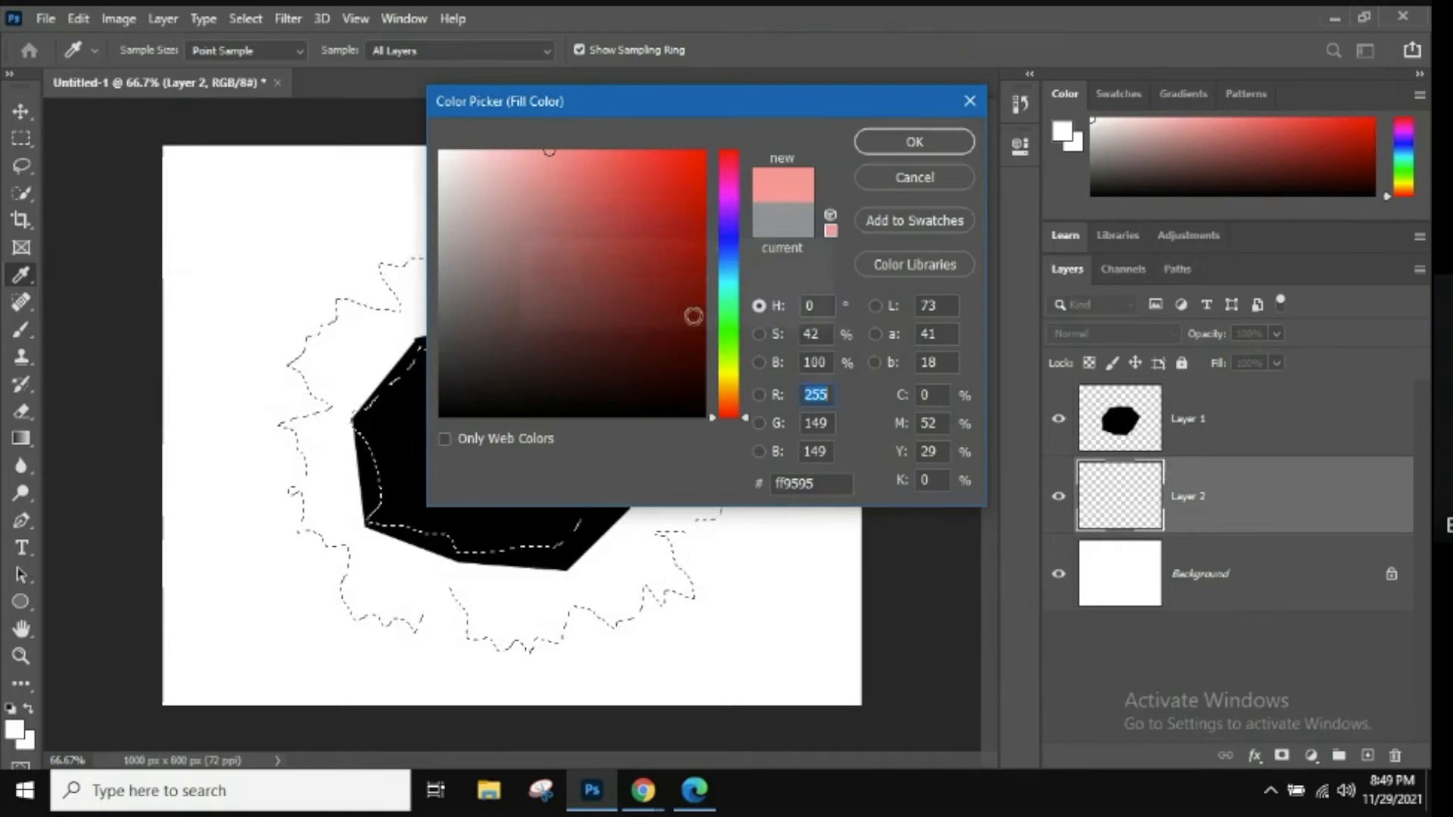
Fill the jagged flap selection on Layer 2 with light gray, RGB 230, 230, 230, and clear the selection
{"action": "double_click", "coordinate": [815, 393]}
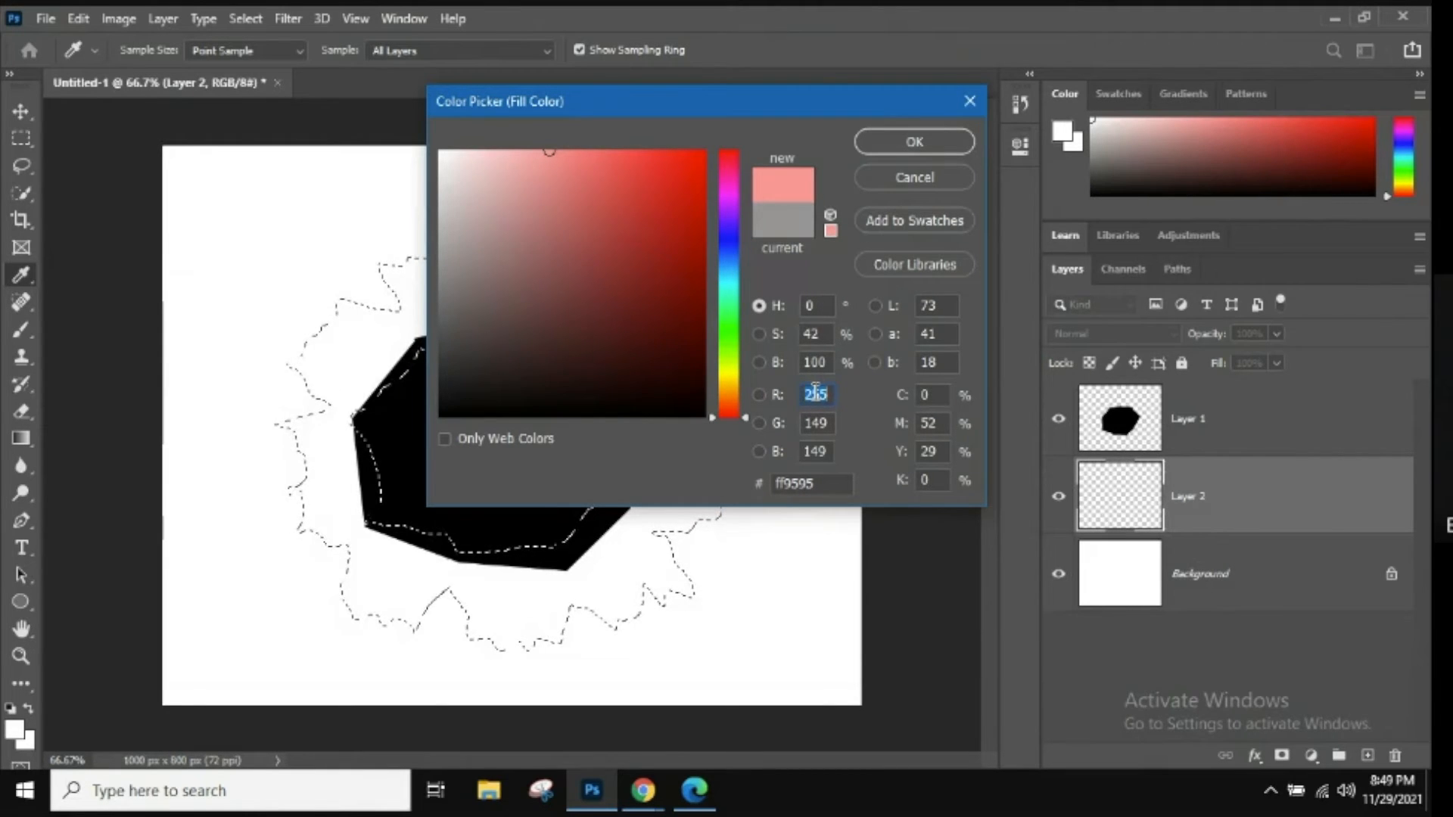
{"action": "type", "text": "230"}
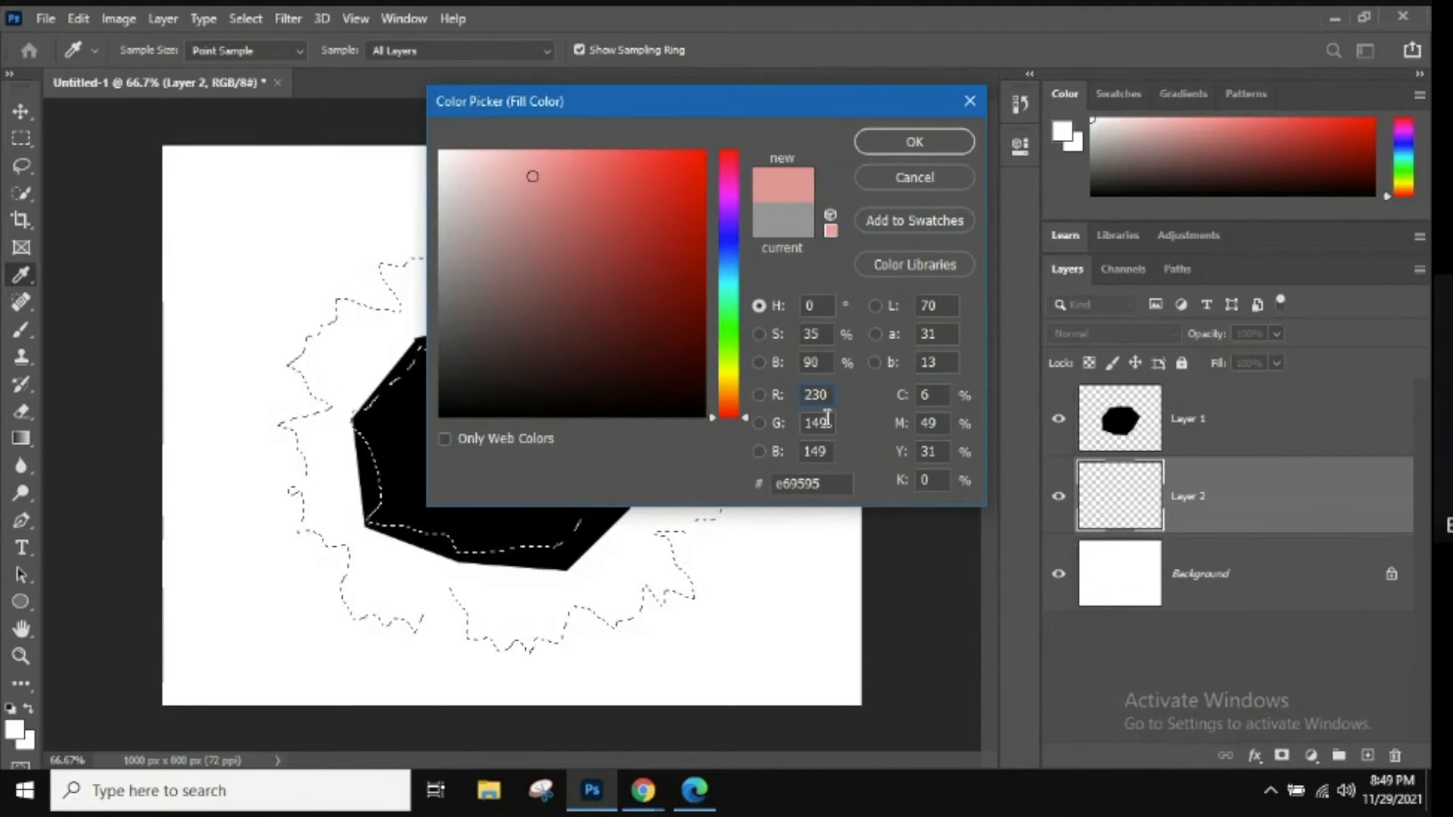
{"action": "double_click", "coordinate": [828, 420]}
{"action": "type", "text": "230"}
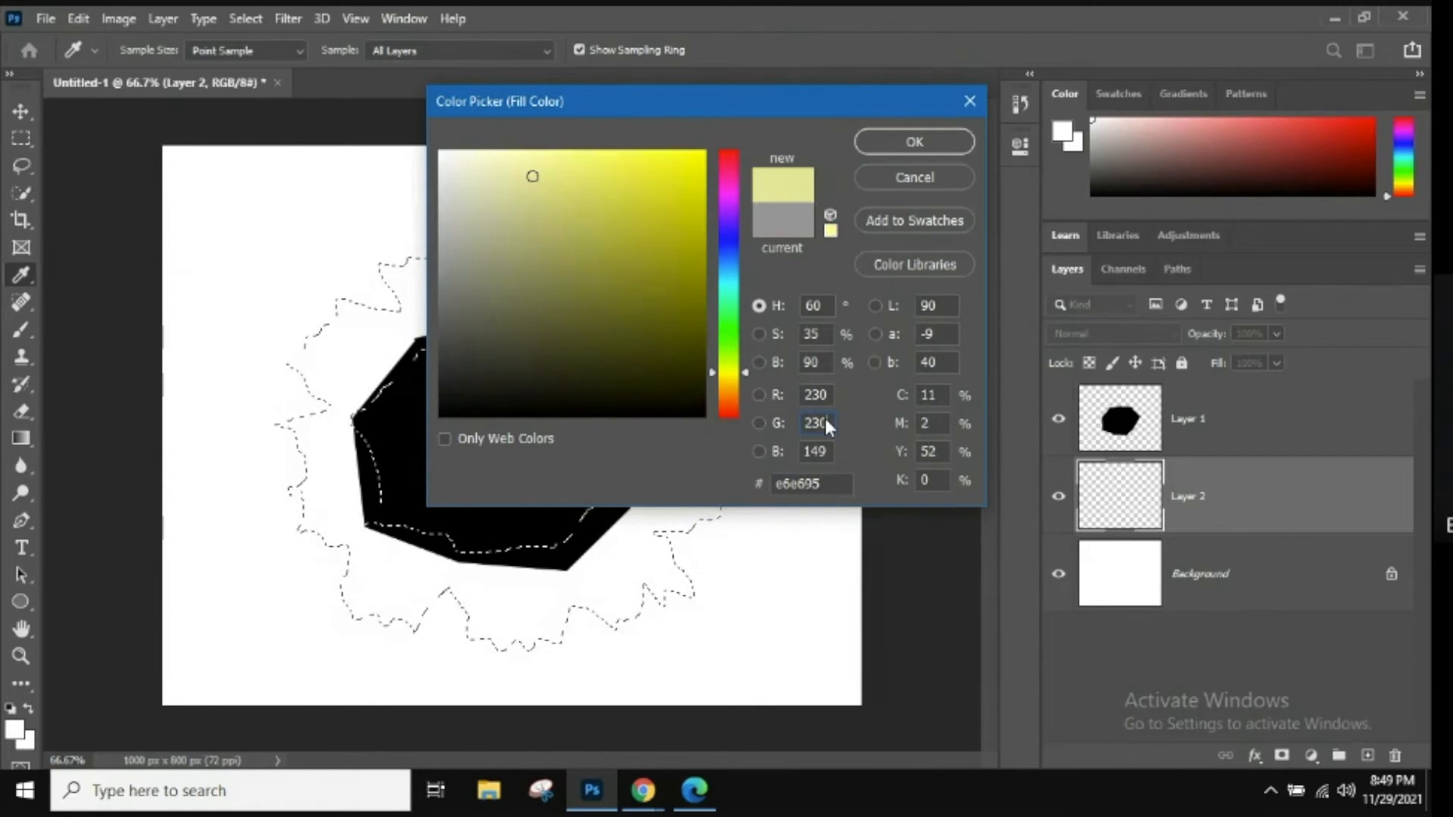
{"action": "double_click", "coordinate": [807, 454]}
{"action": "type", "text": "230"}
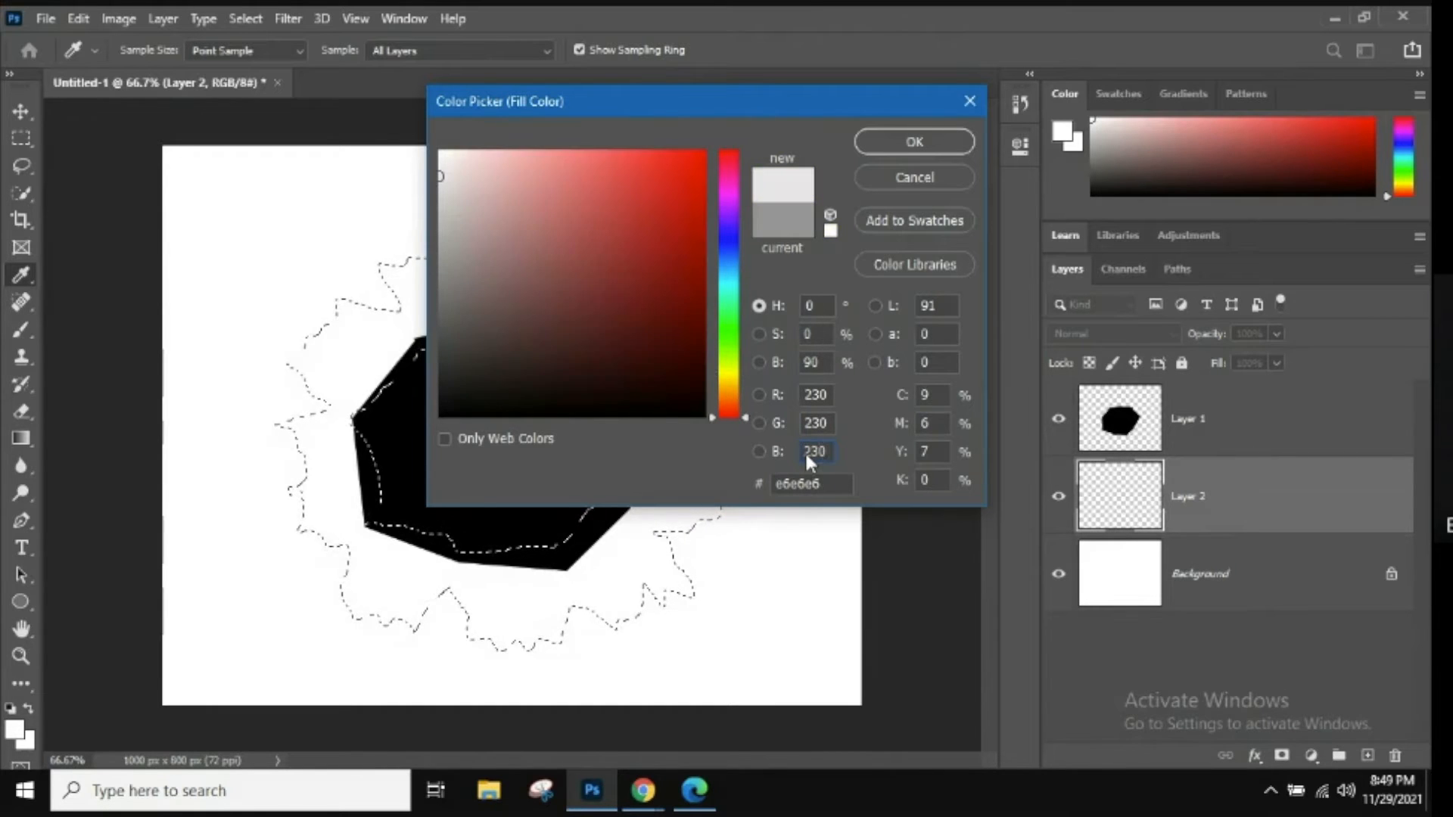
{"action": "left_click", "coordinate": [937, 144]}
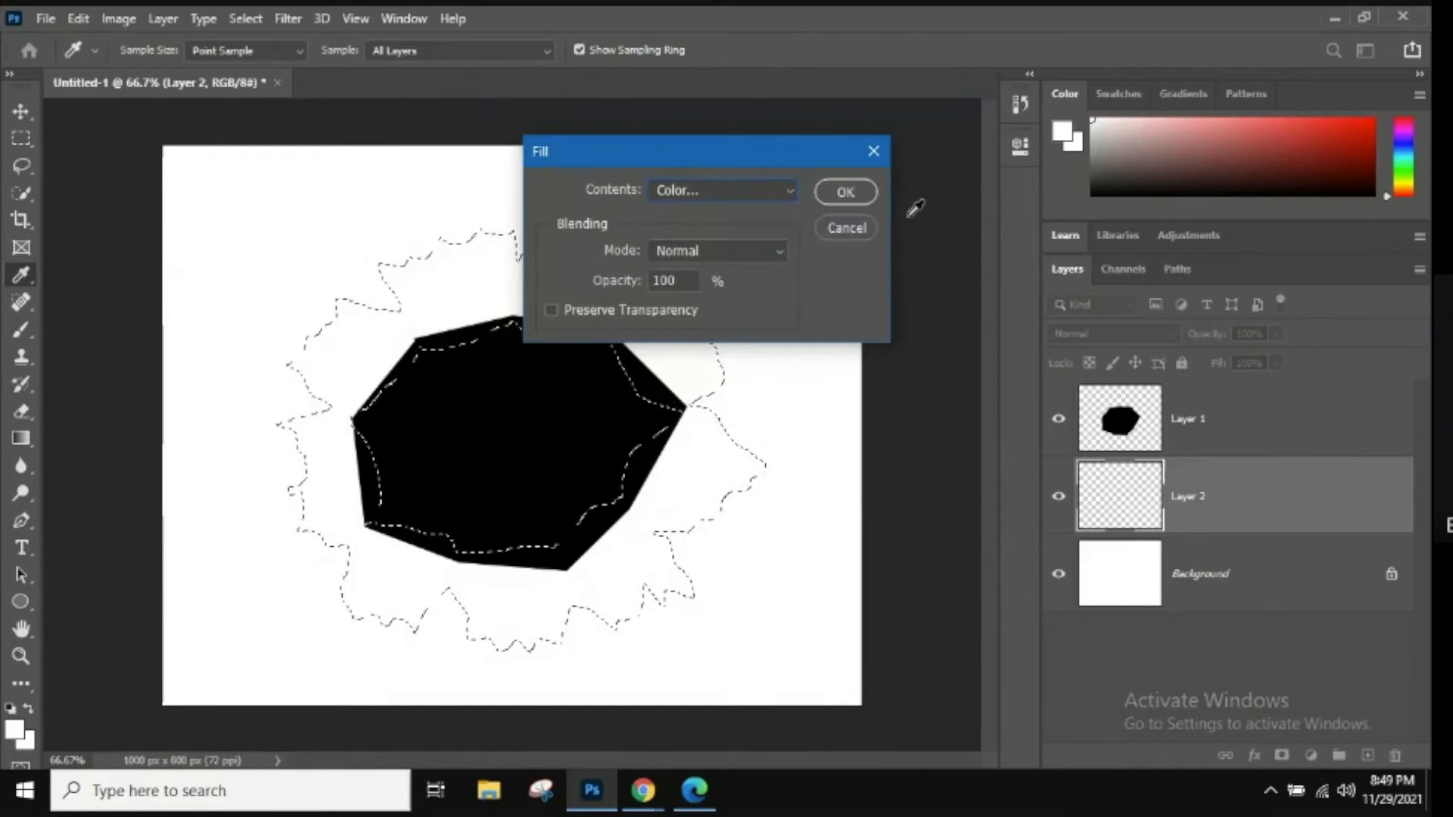
{"action": "left_click", "coordinate": [851, 195]}
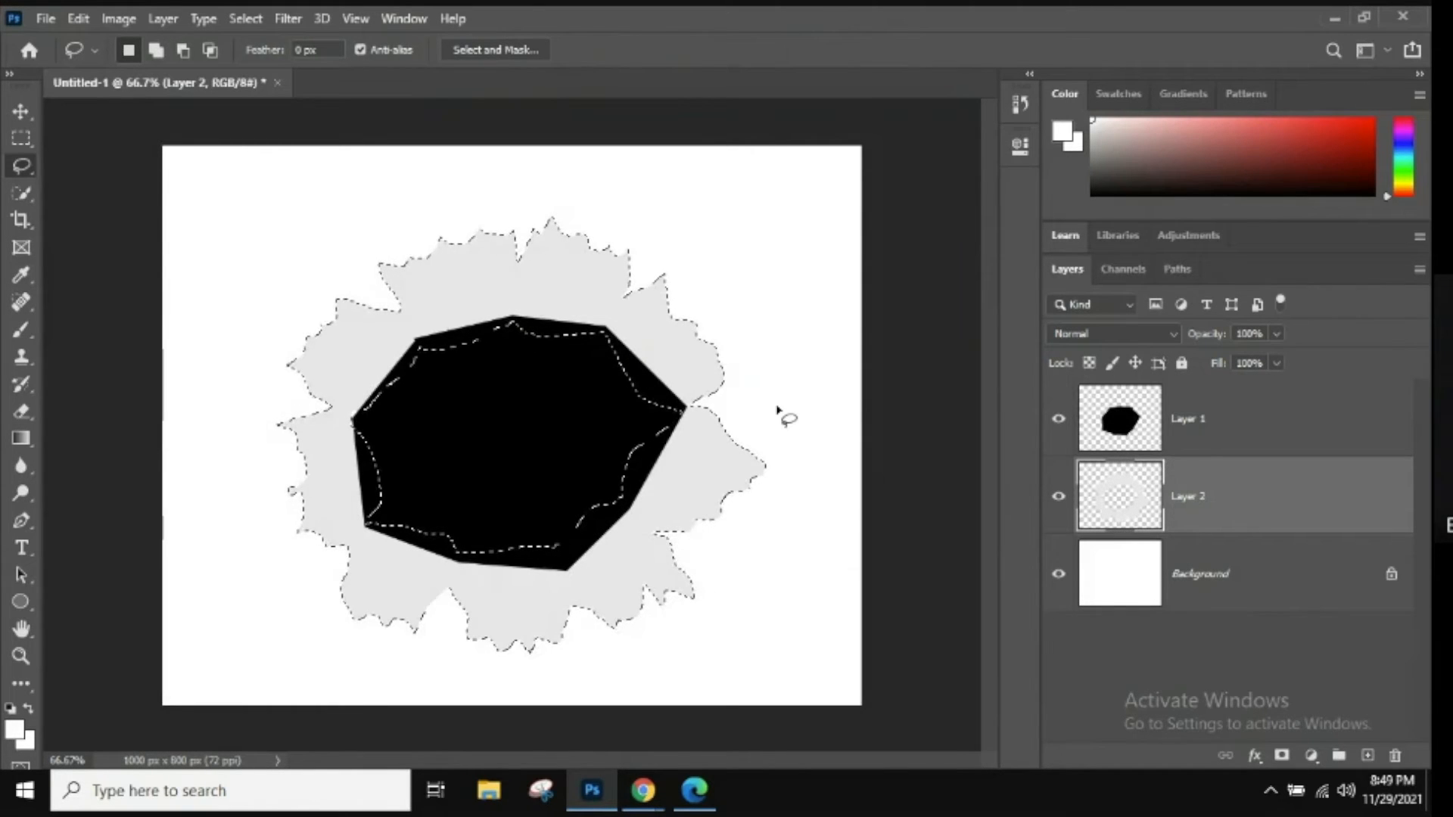
{"action": "key", "text": "ctrl+d"}
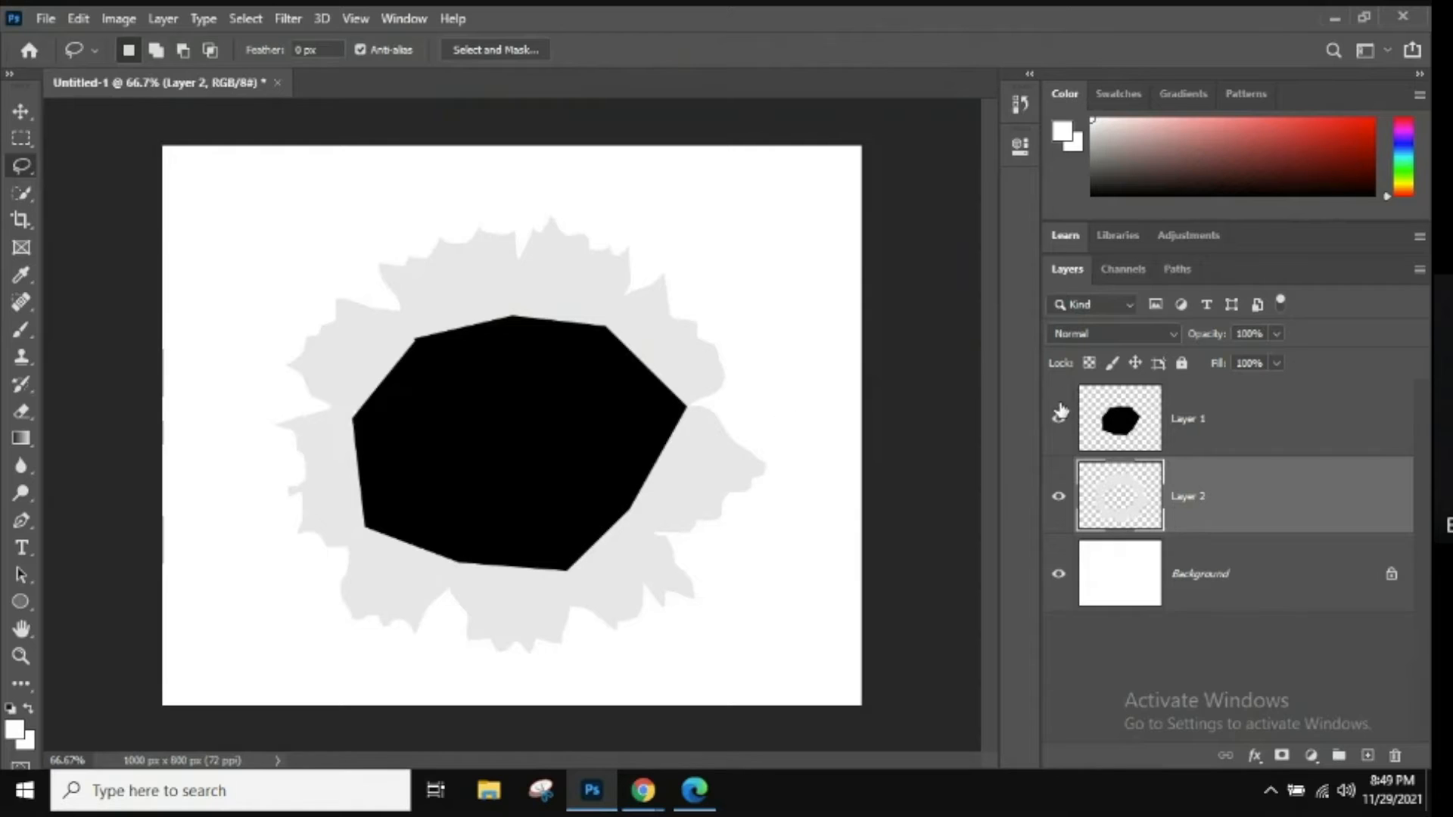
{"action": "left_click", "coordinate": [1059, 421]}
{"action": "left_click", "coordinate": [1058, 421]}
{"action": "left_click", "coordinate": [1059, 421]}
{"action": "left_click", "coordinate": [1058, 421]}
Add an Outer Glow style to Layer 1 with the Multiply blend mode and black as the glow color
{"action": "left_click", "coordinate": [1298, 422]}
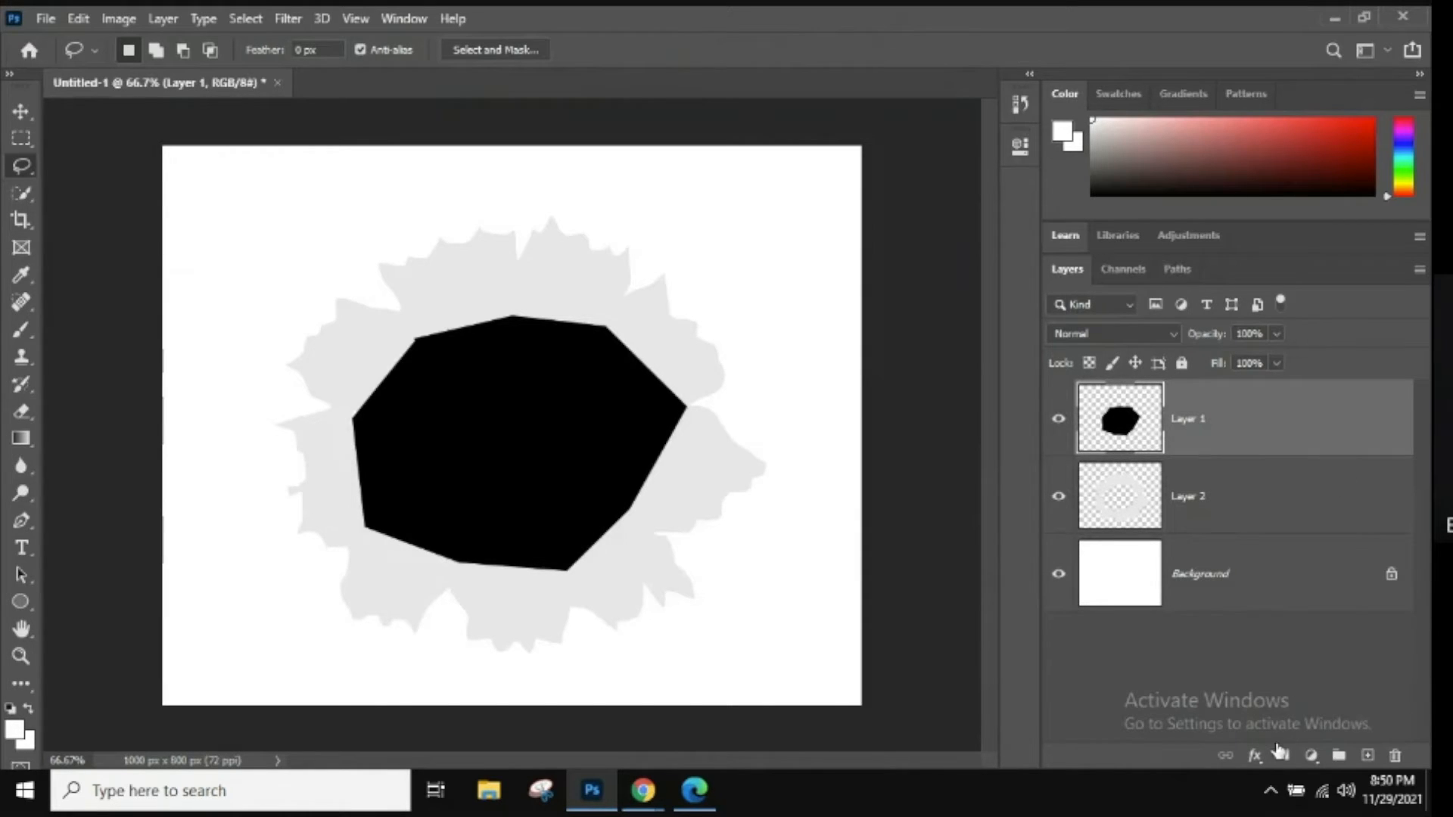
{"action": "left_click", "coordinate": [1256, 754]}
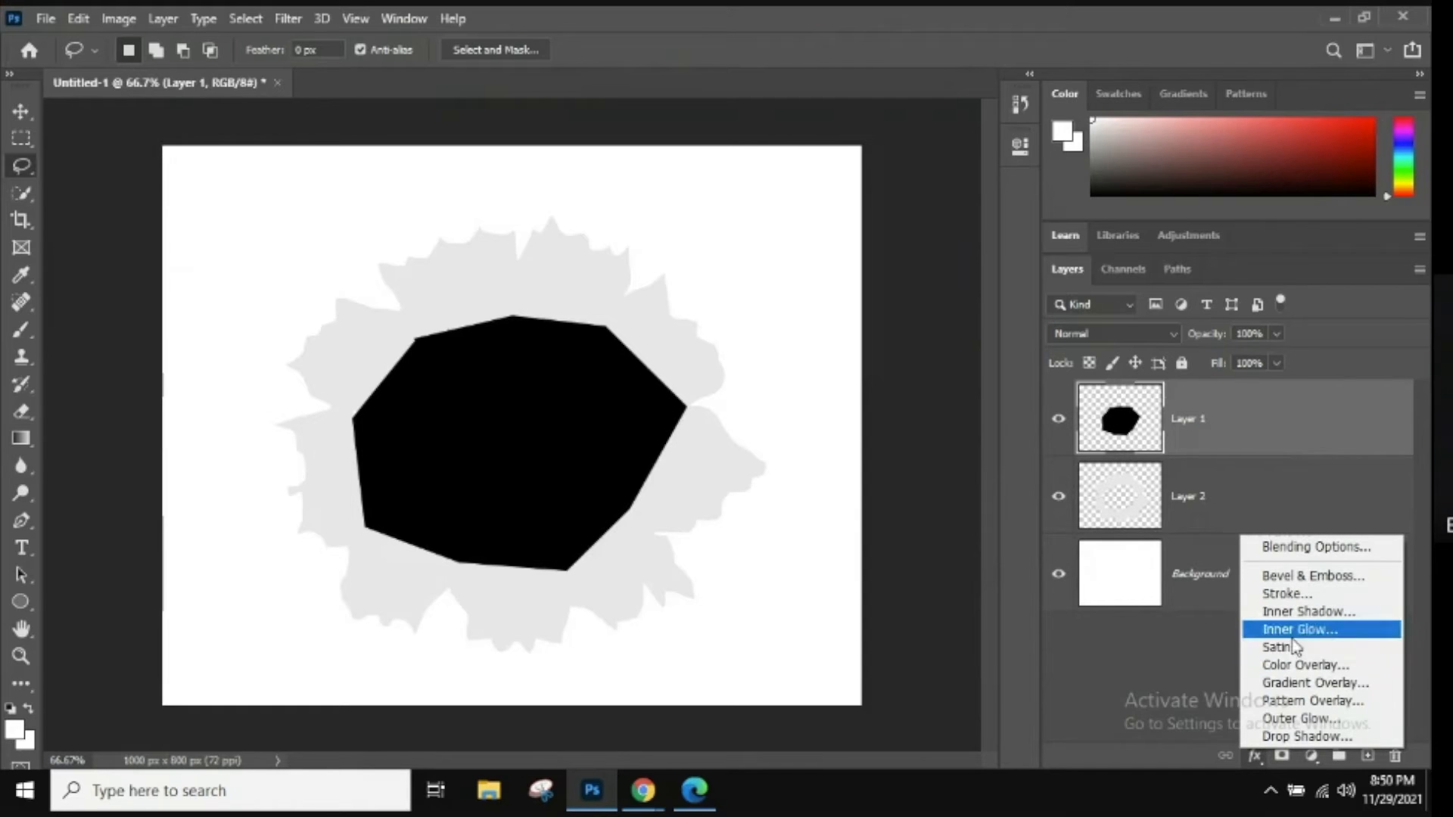
{"action": "left_click", "coordinate": [1315, 720]}
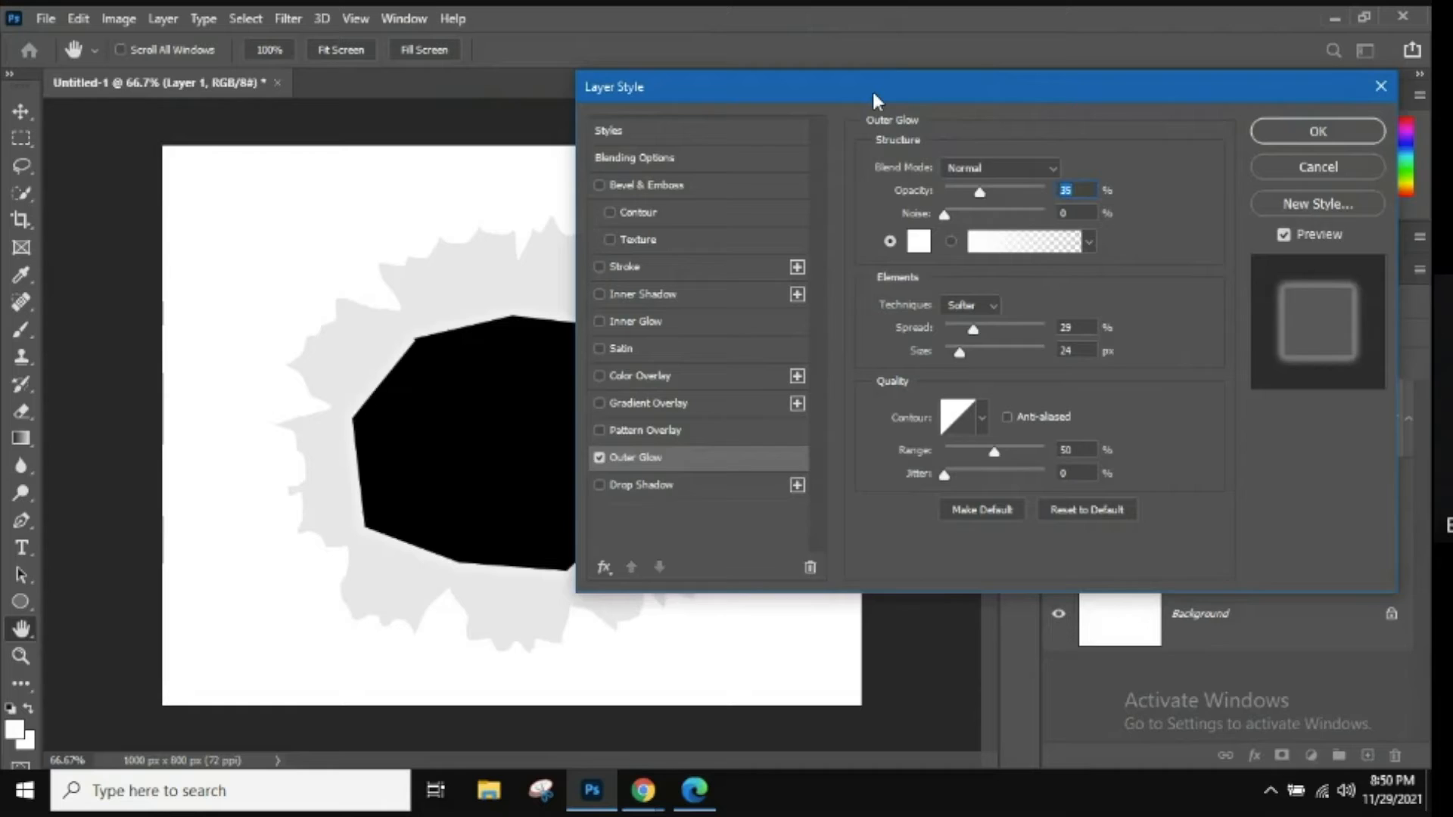
{"action": "left_click_drag", "start_coordinate": [871, 88], "coordinate": [907, 96]}
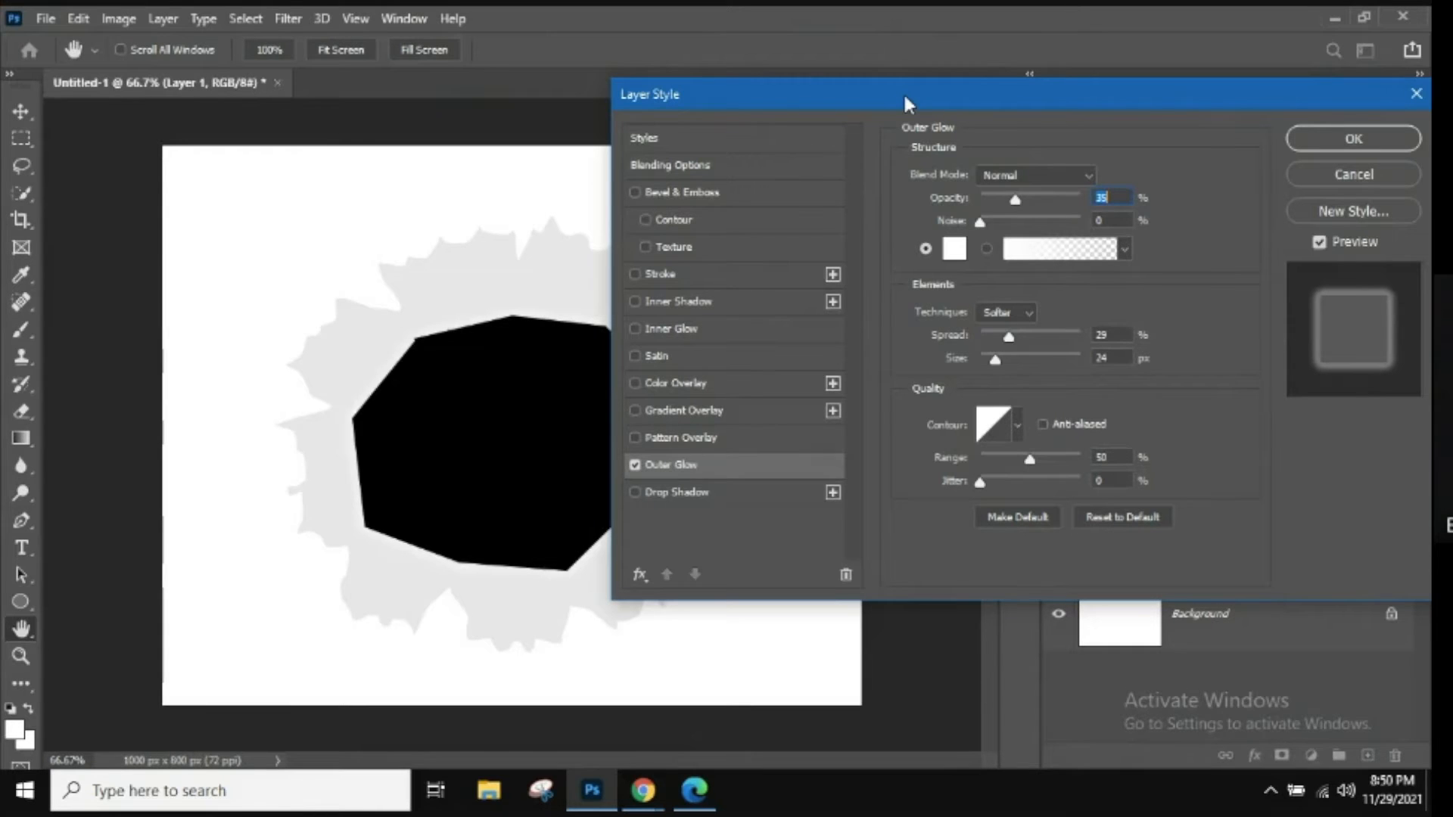
{"action": "left_click", "coordinate": [1015, 179]}
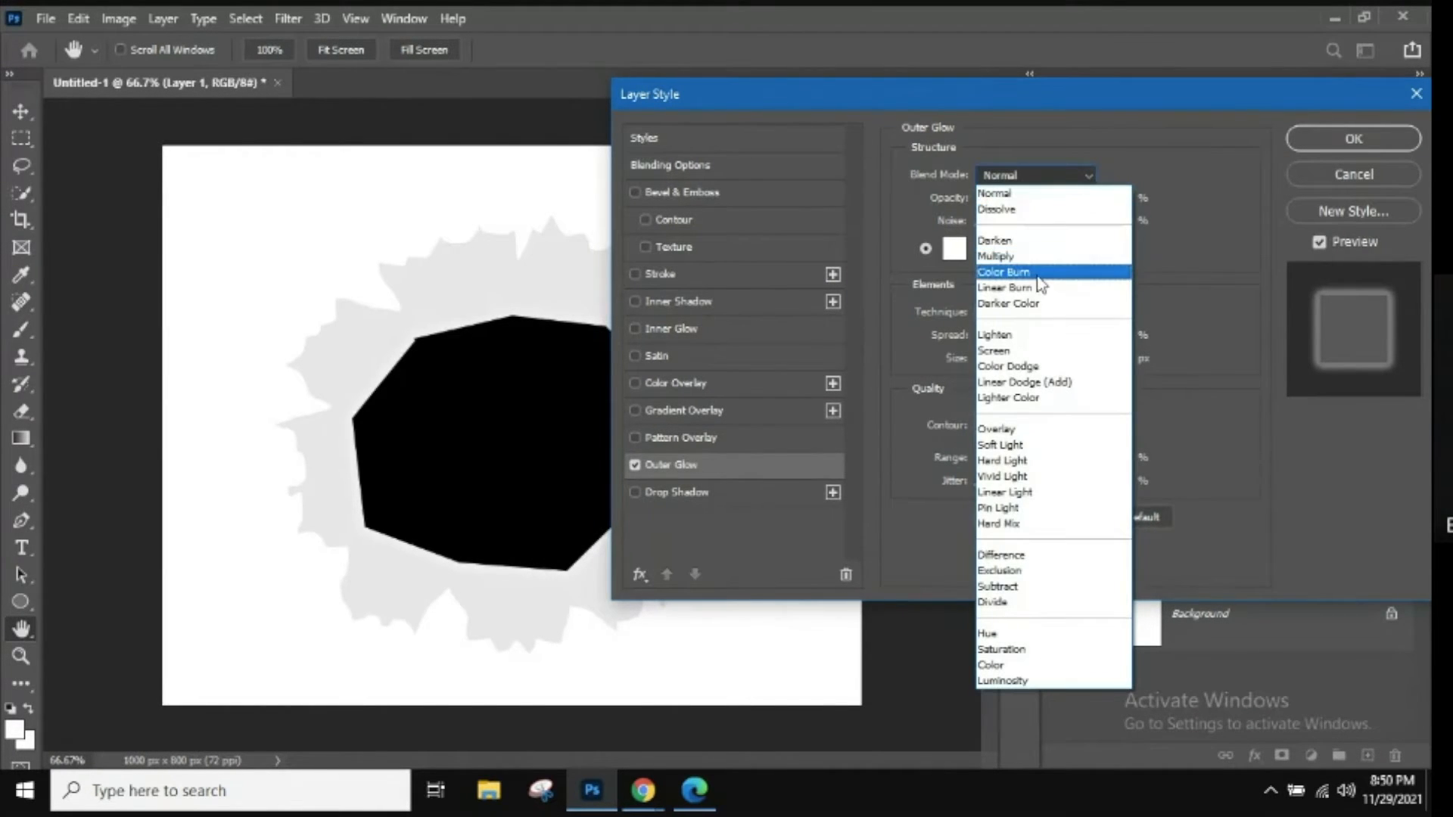
{"action": "left_click", "coordinate": [1030, 256]}
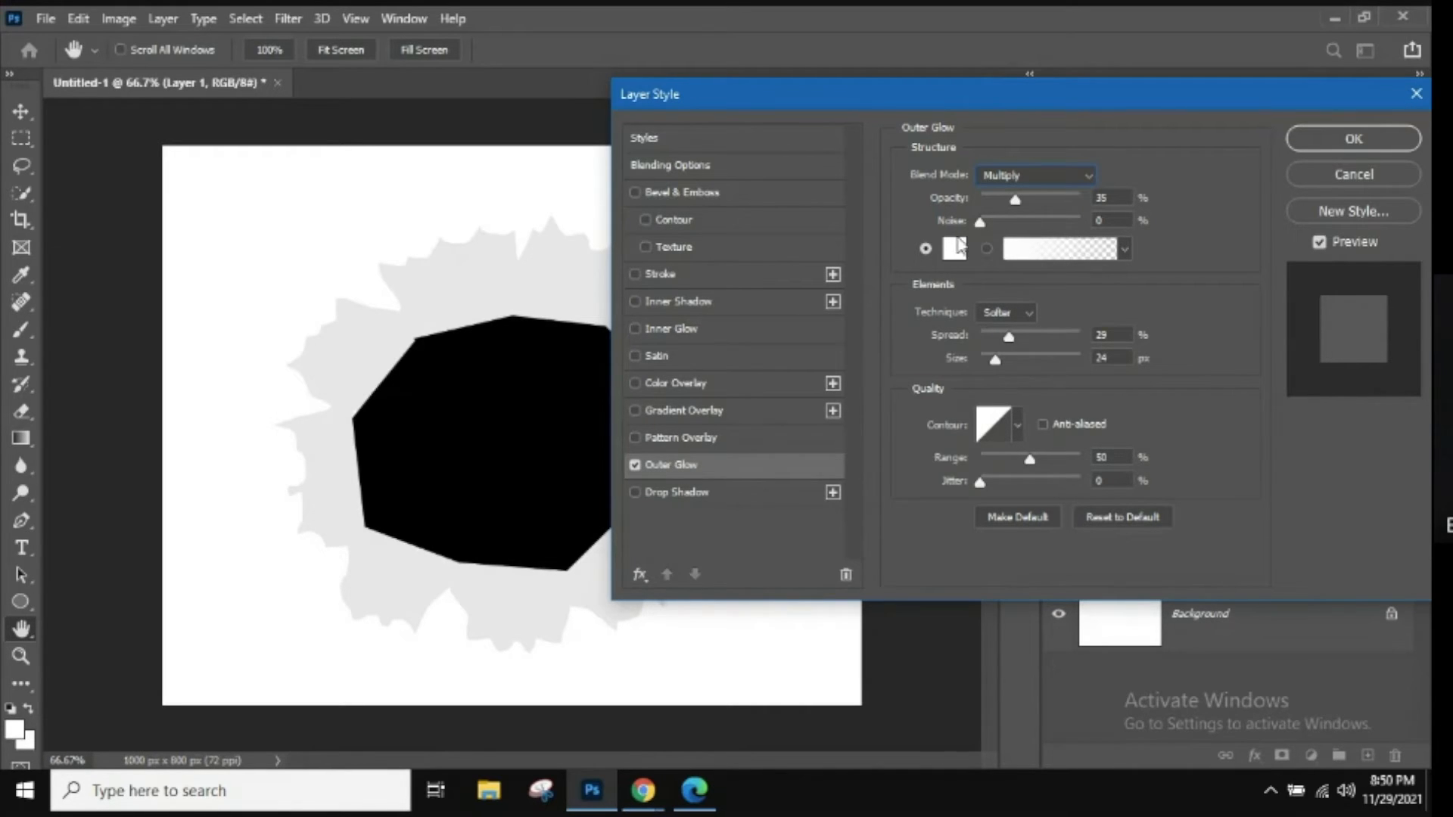
{"action": "left_click", "coordinate": [962, 260]}
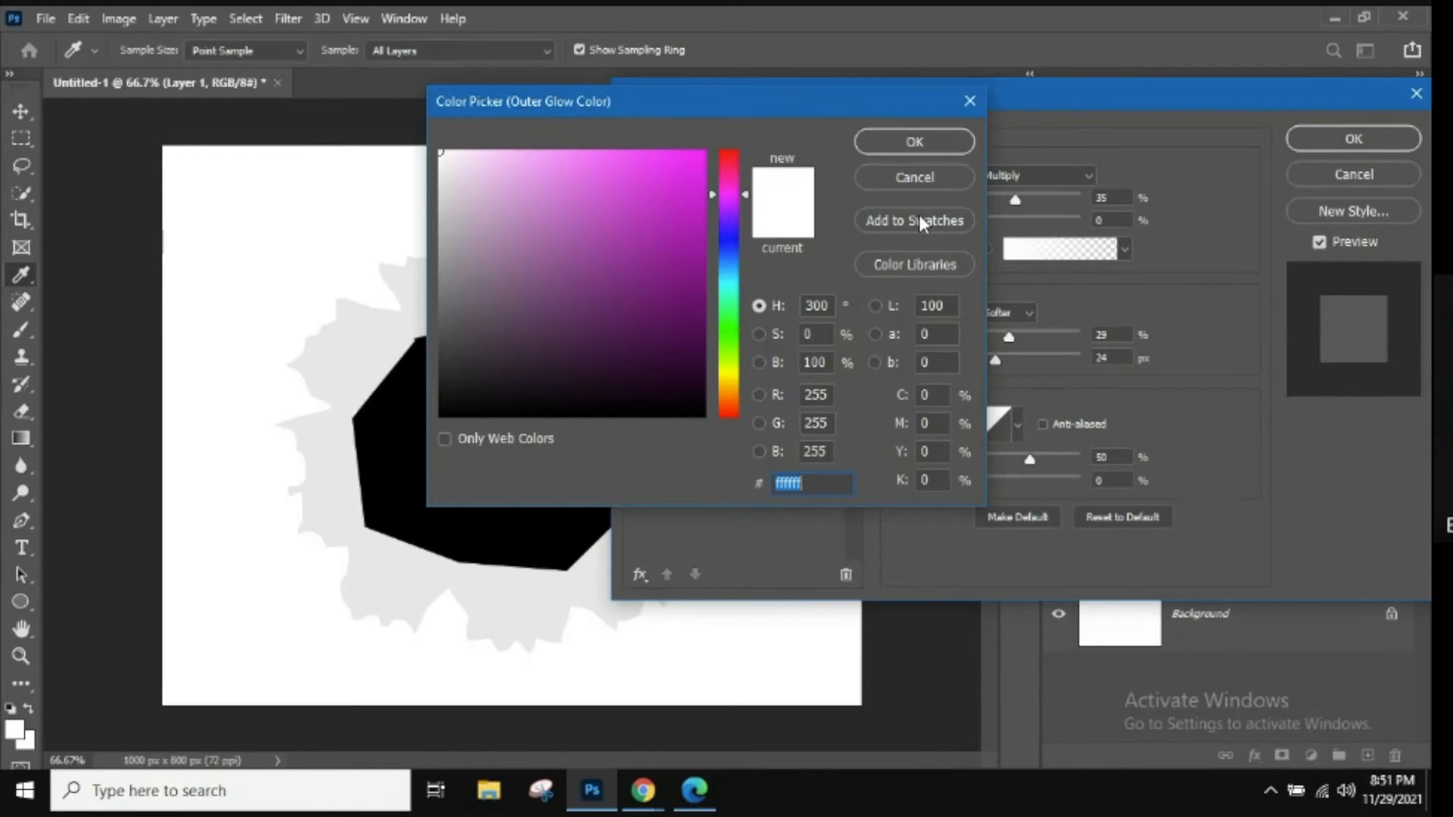
{"action": "type", "text": "000000"}
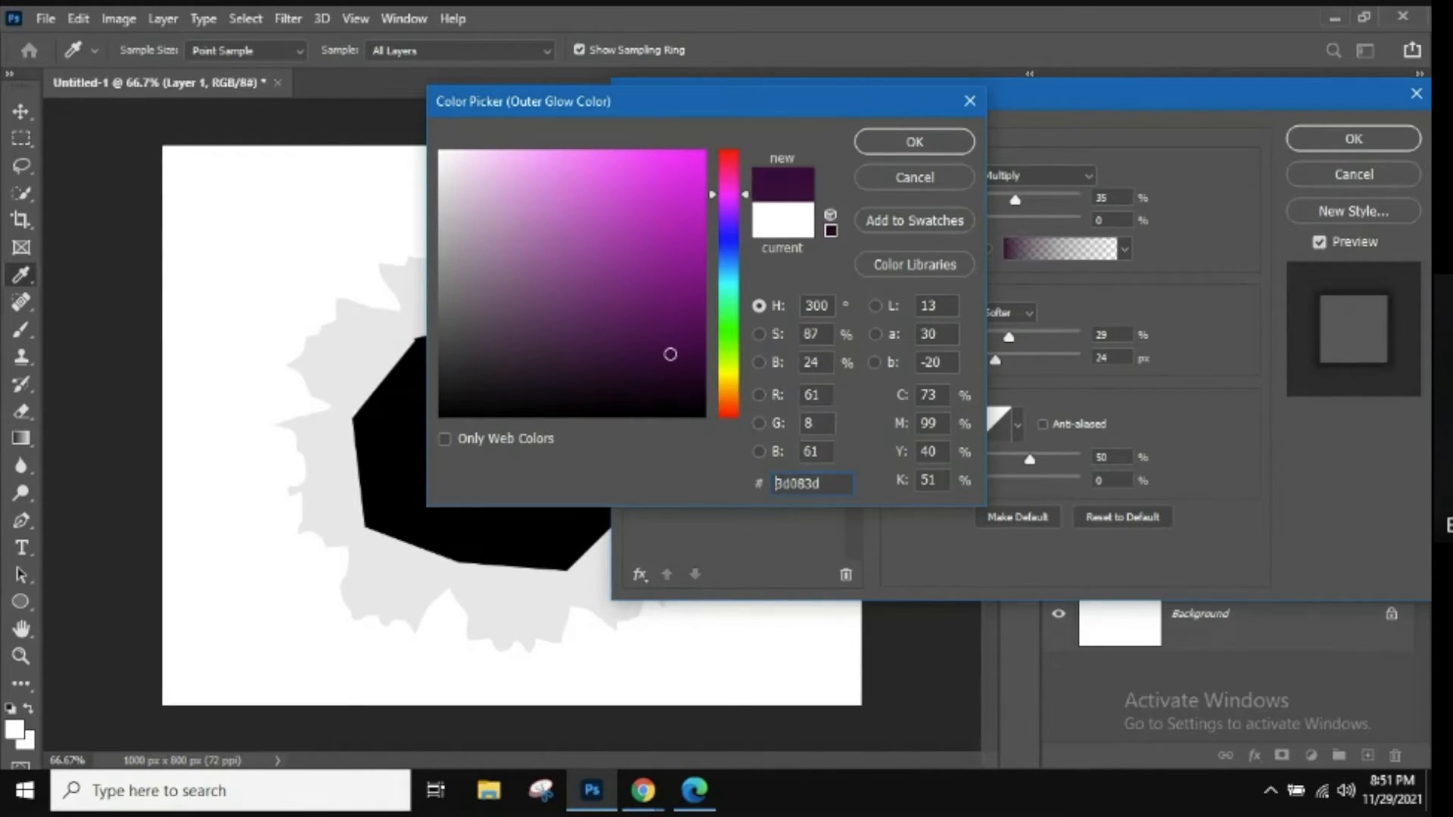
{"action": "left_click", "coordinate": [945, 142]}
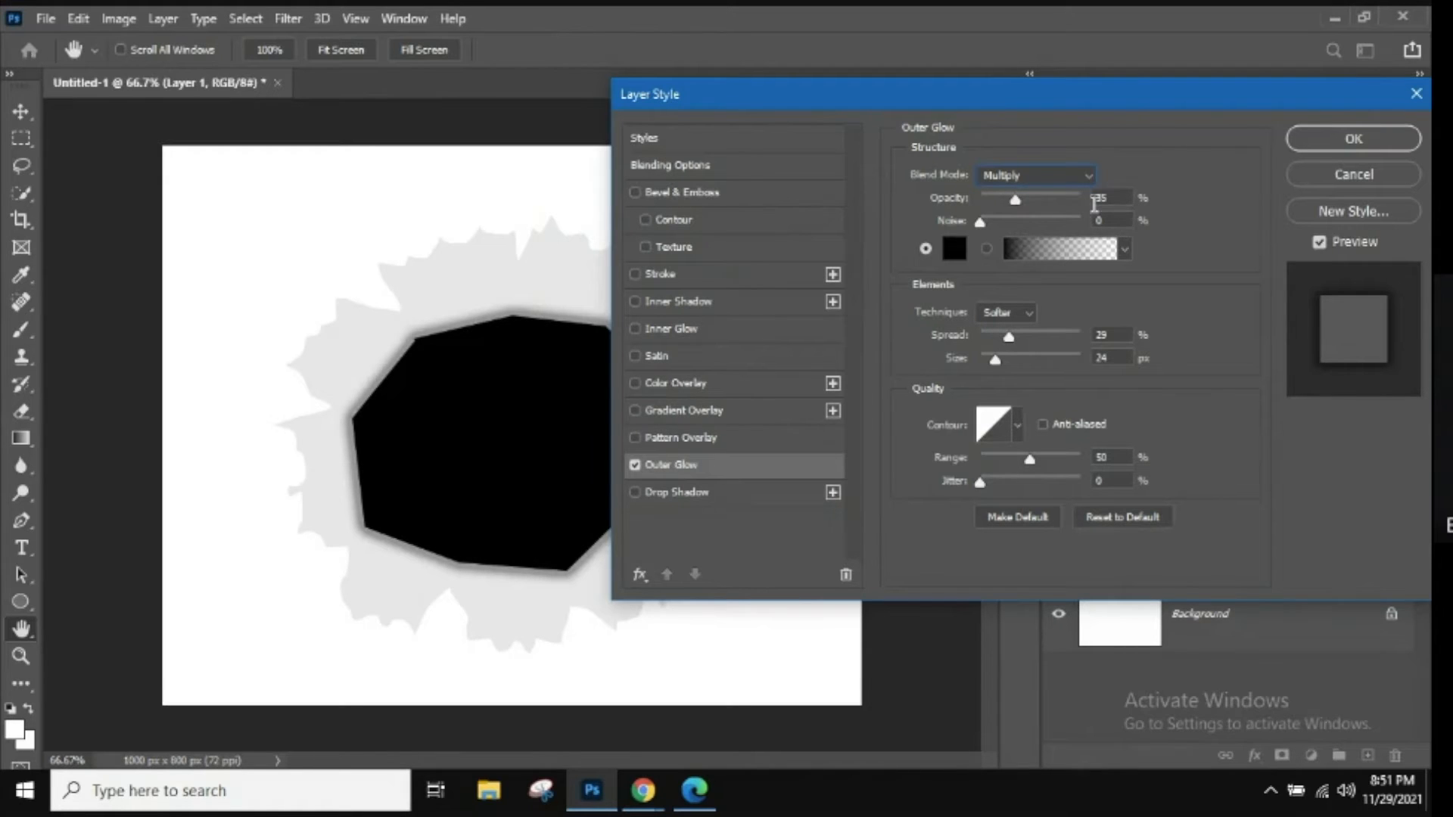
Set the outer glow's opacity to 65% and its size to 70 px, and apply the style
{"action": "left_click_drag", "start_coordinate": [1012, 201], "coordinate": [1043, 202]}
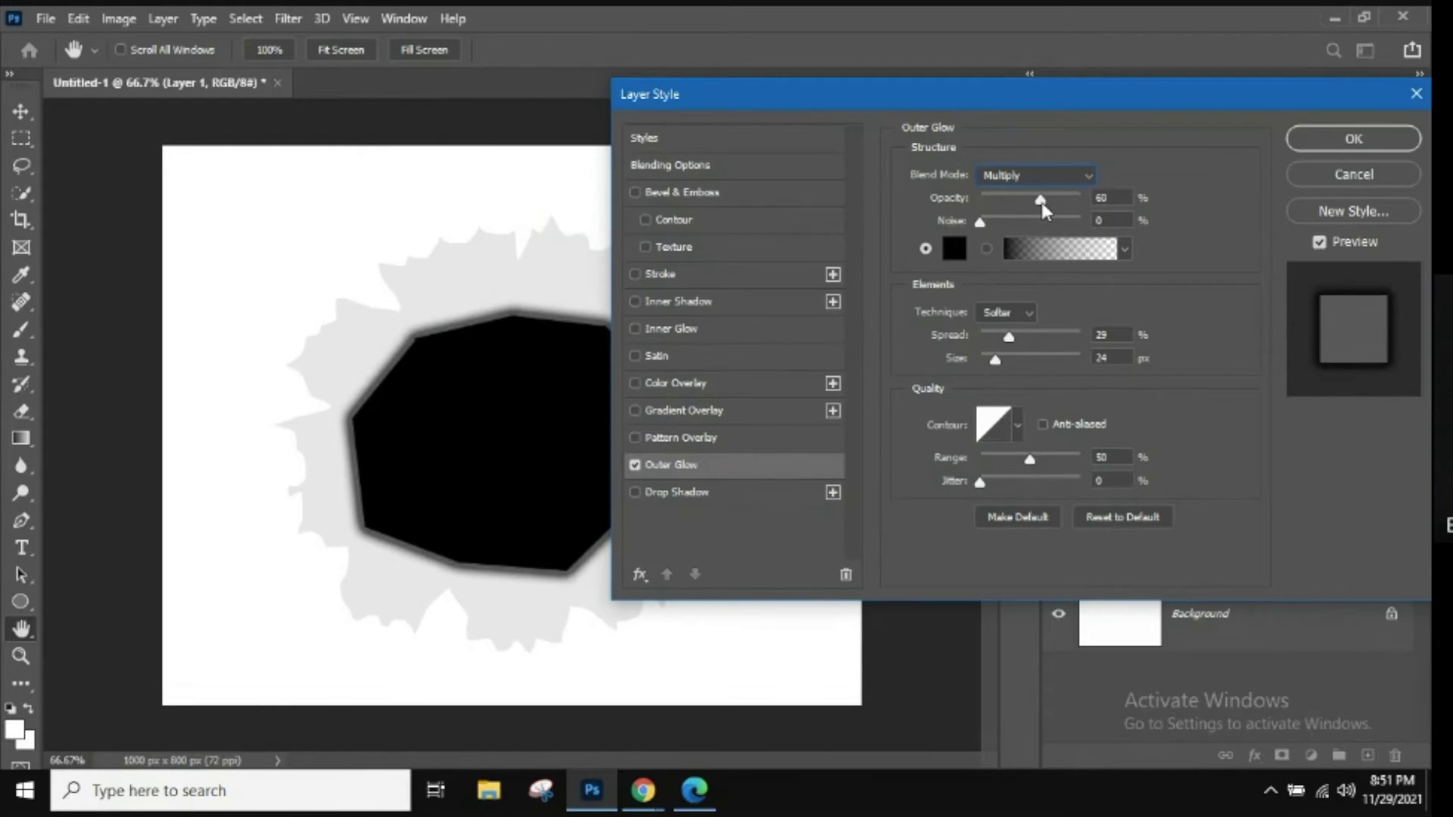
{"action": "left_click_drag", "start_coordinate": [1047, 203], "coordinate": [1046, 202]}
{"action": "left_click_drag", "start_coordinate": [994, 363], "coordinate": [1016, 364]}
{"action": "left_click_drag", "start_coordinate": [806, 99], "coordinate": [945, 101]}
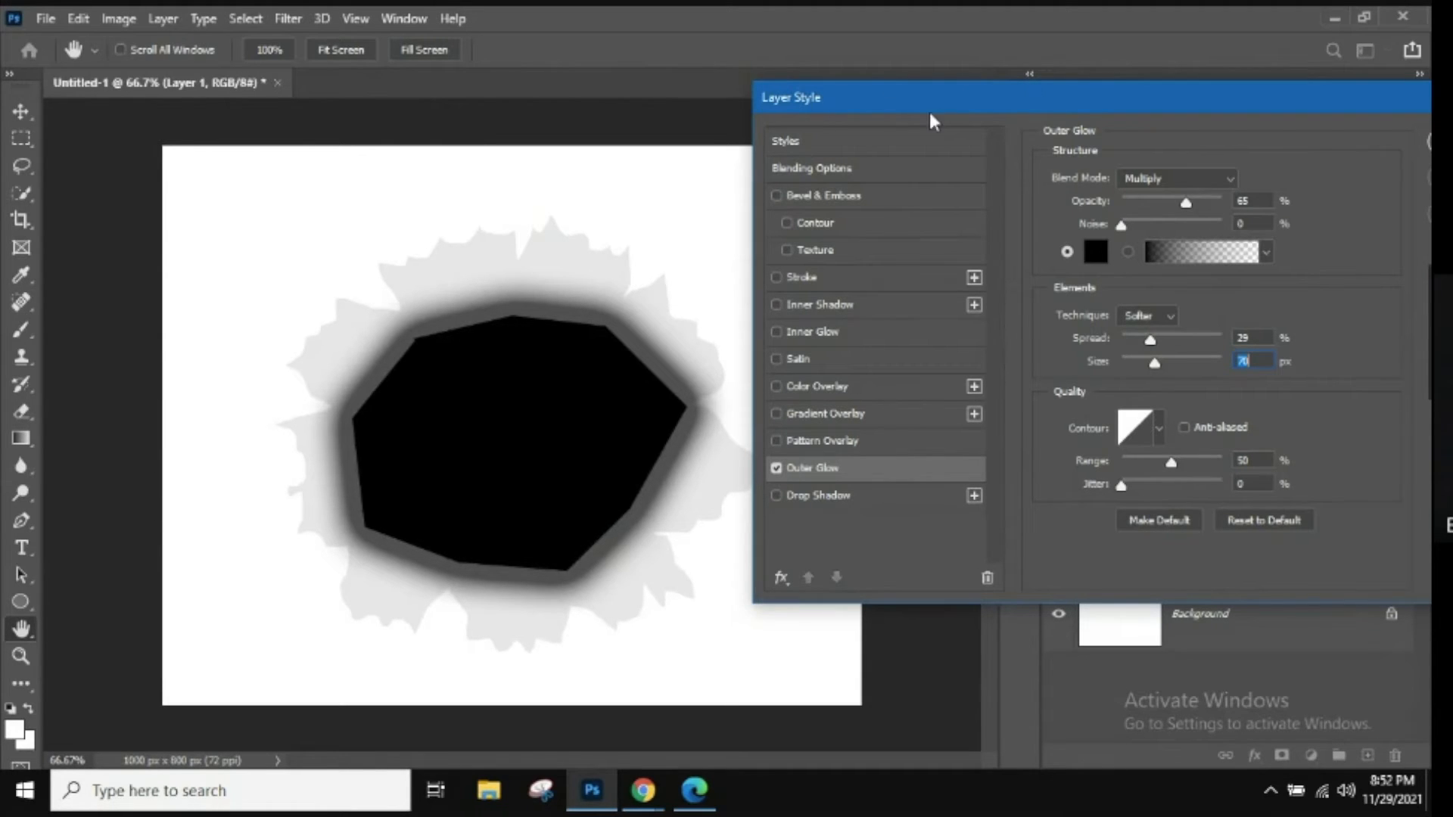
{"action": "left_click_drag", "start_coordinate": [934, 98], "coordinate": [691, 56]}
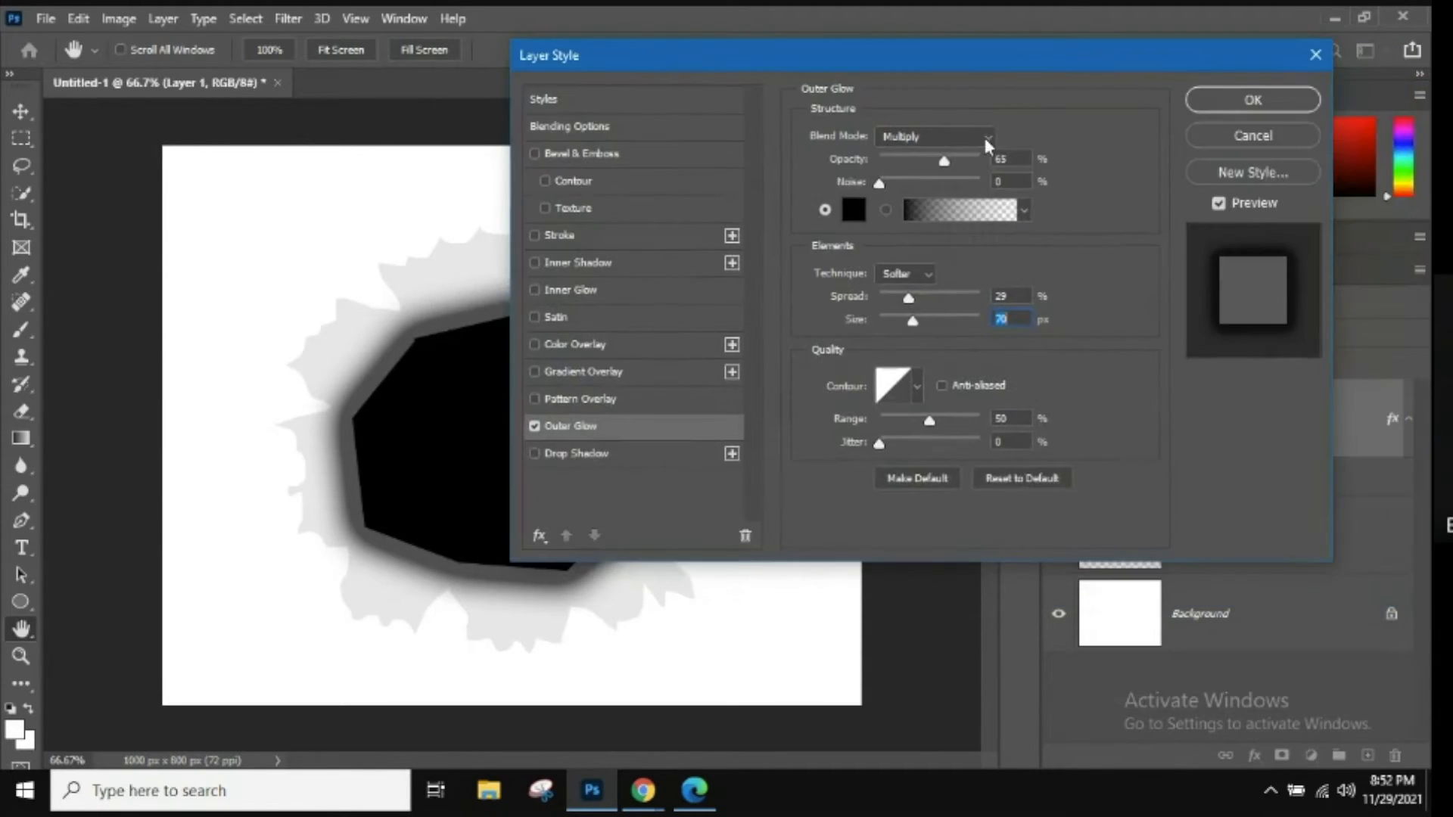
{"action": "left_click", "coordinate": [1254, 99]}
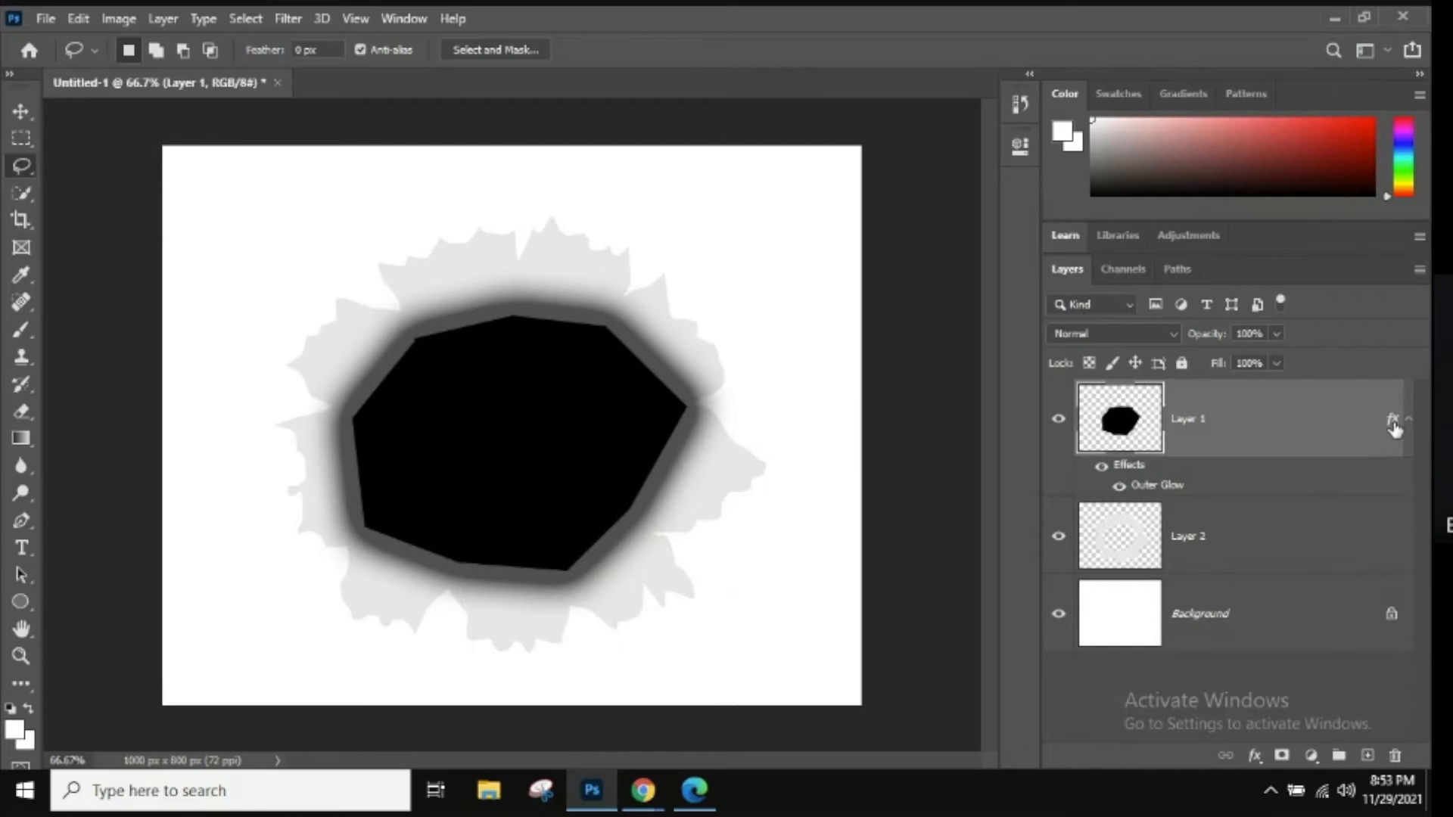
Convert Layer 1's outer glow effect into a separate layer and check it by toggling its visibility
{"action": "right_click", "coordinate": [1393, 421]}
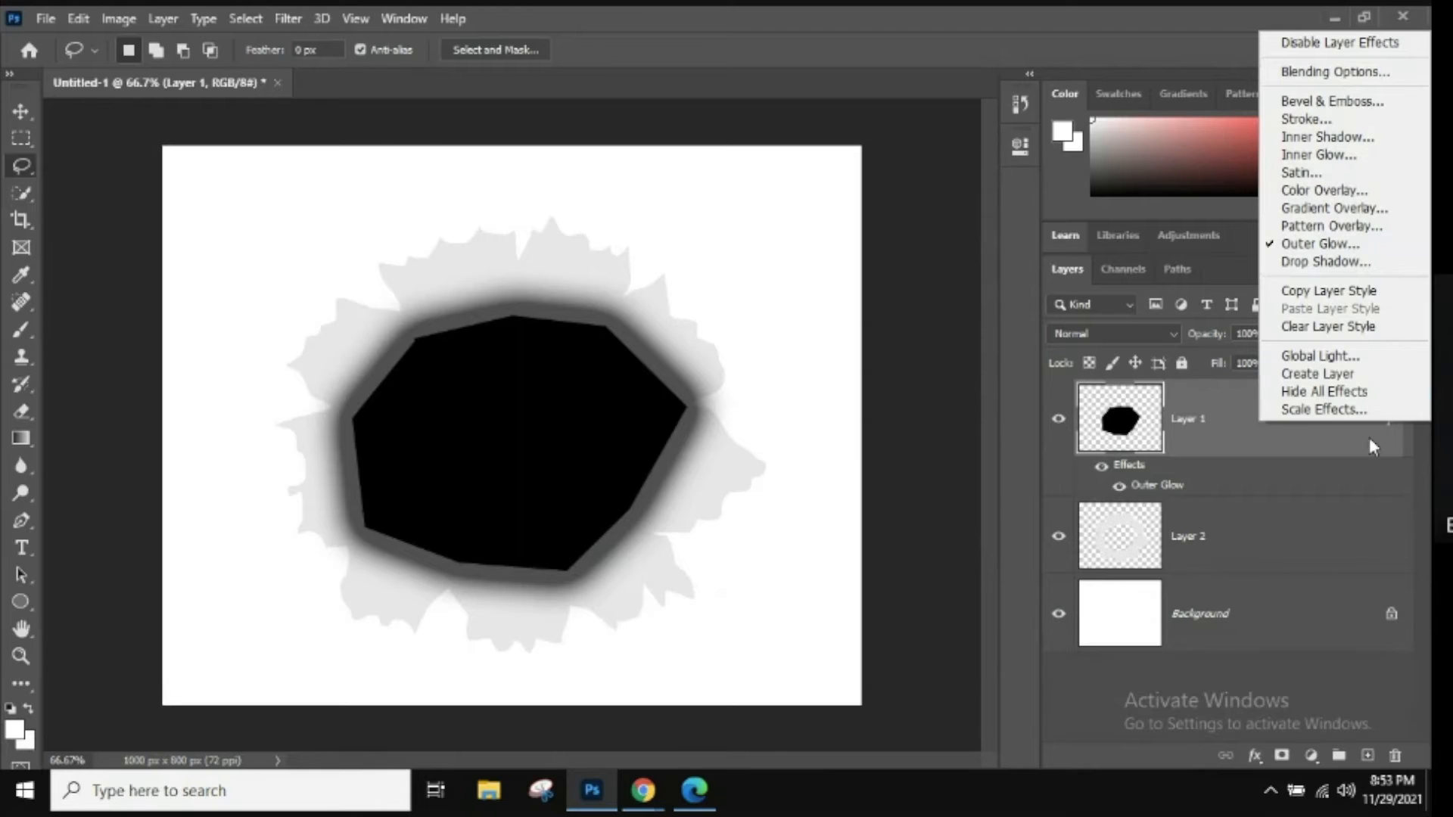
{"action": "left_click", "coordinate": [1330, 379]}
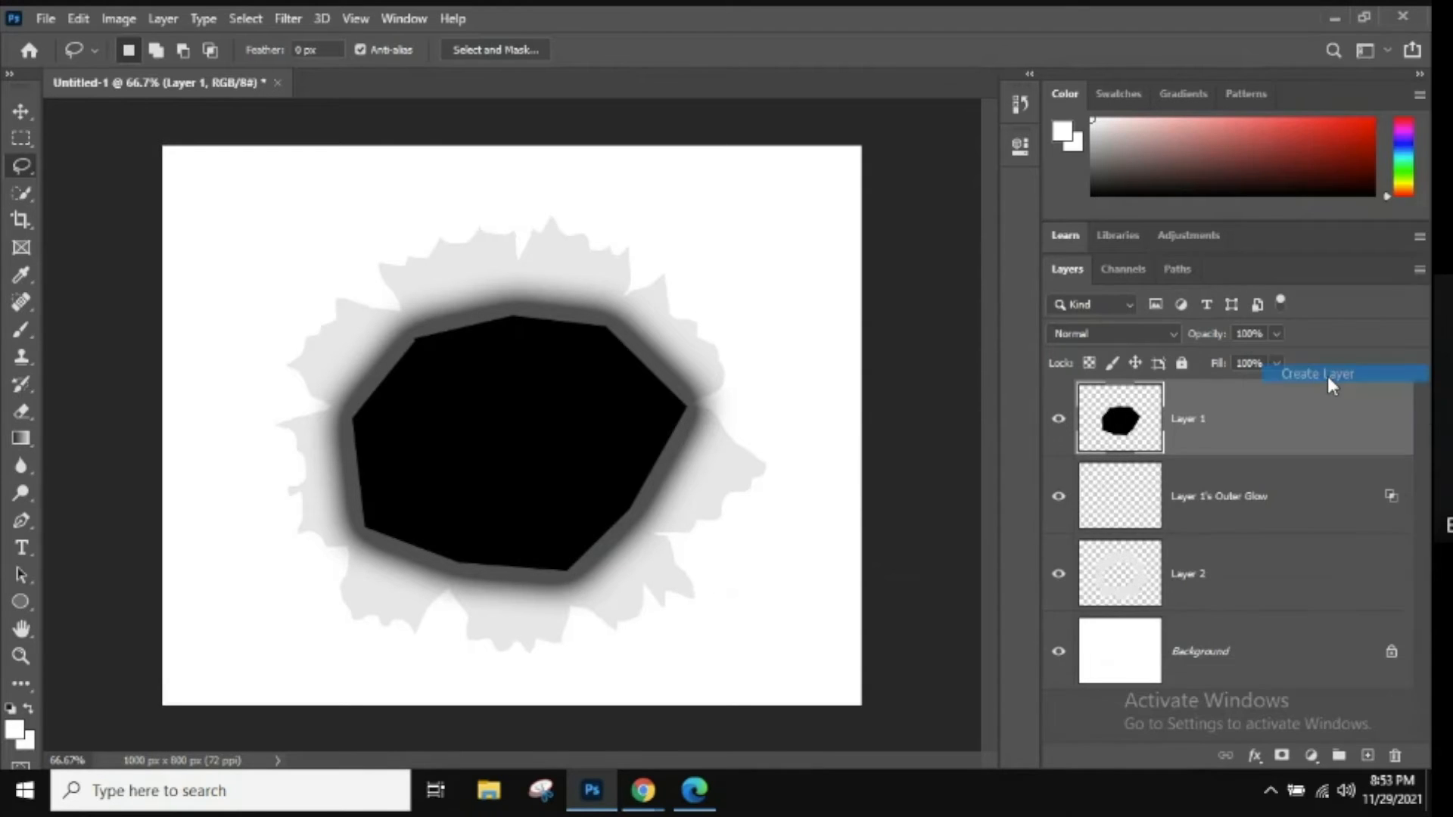
{"action": "left_click", "coordinate": [1060, 498]}
{"action": "left_click", "coordinate": [1060, 498]}
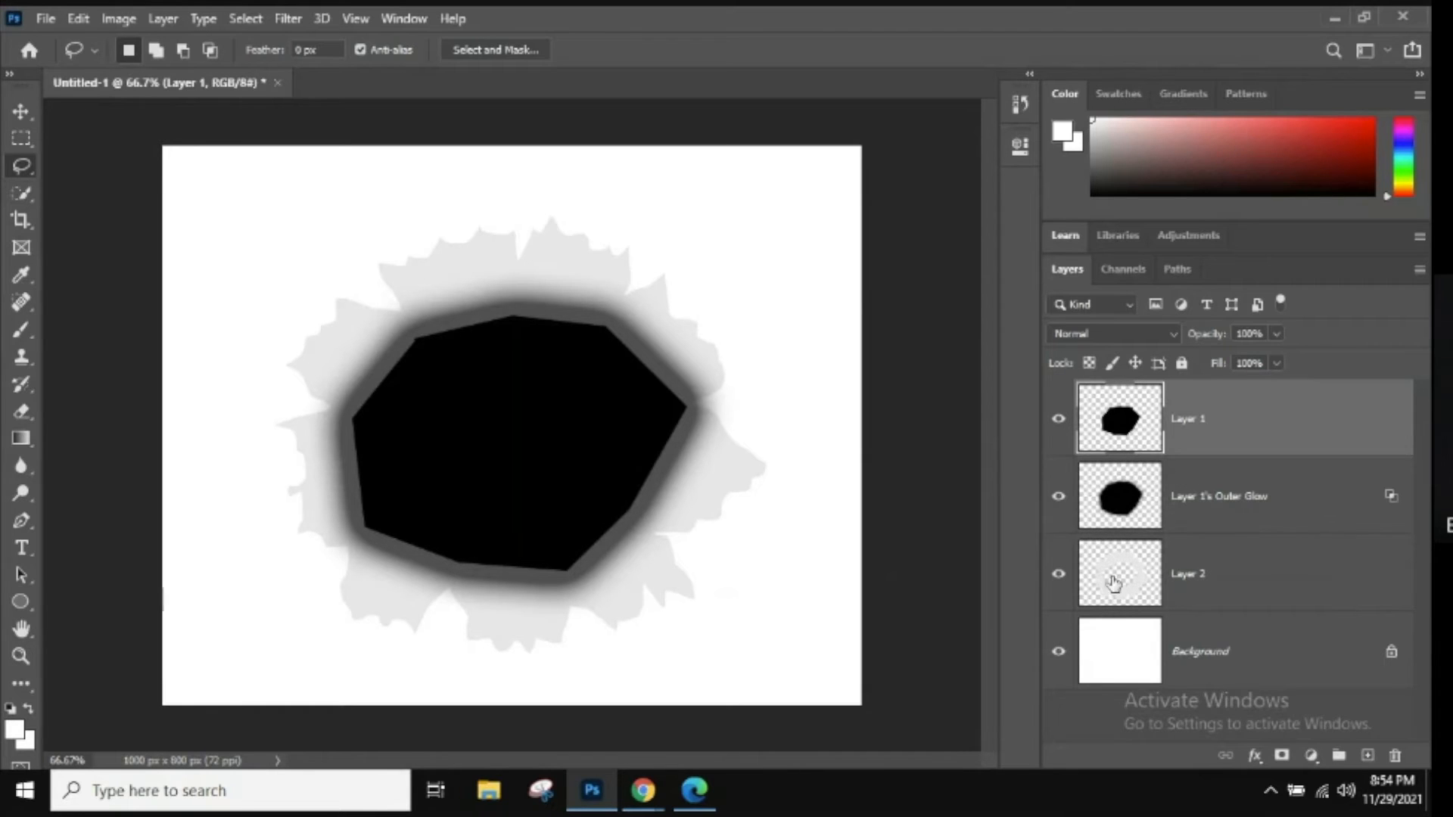
Clip the separate outer glow layer to the gray flaps on Layer 2 and select Layer 1
{"action": "right_click", "coordinate": [1204, 505]}
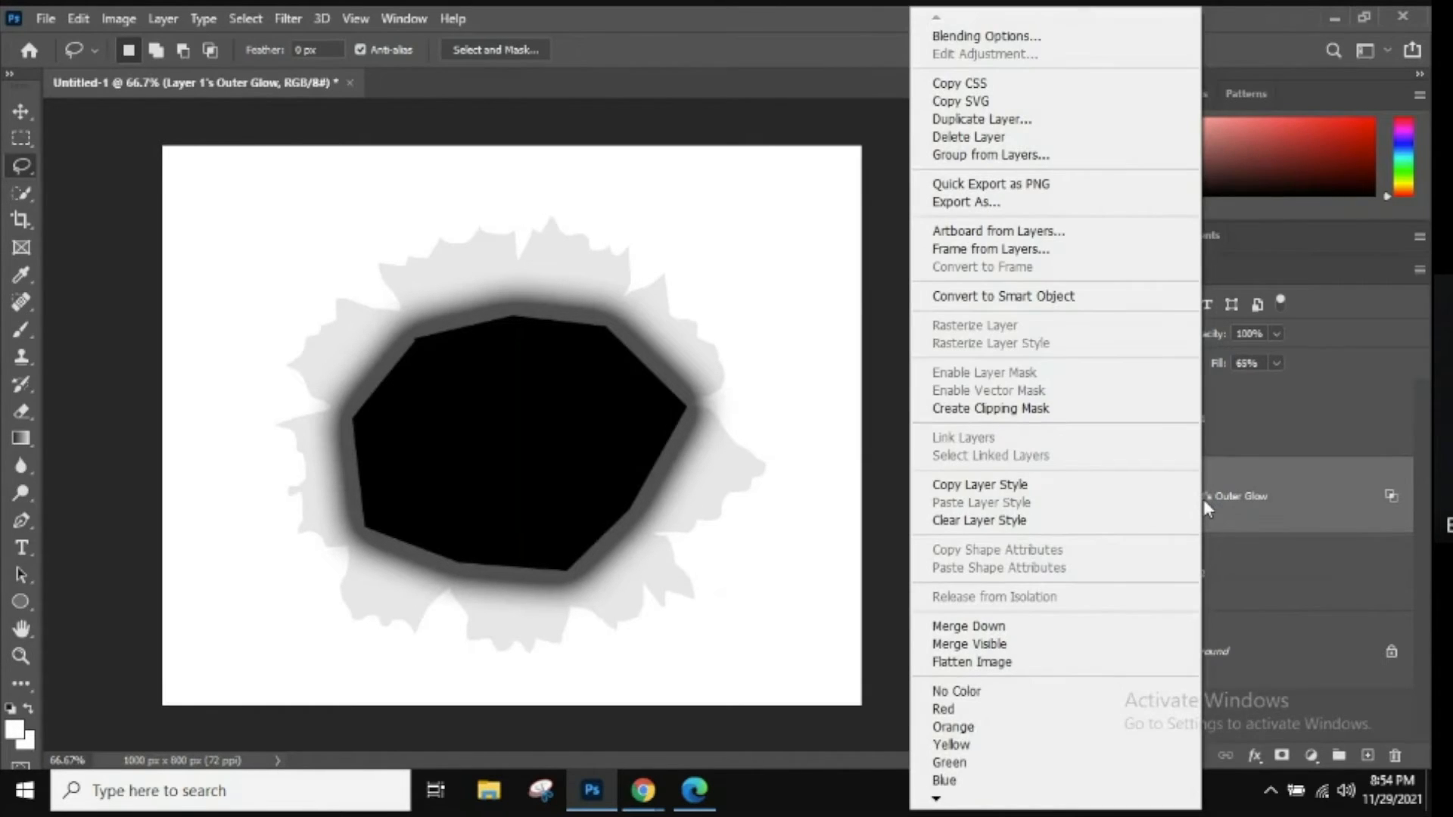
{"action": "left_click", "coordinate": [1110, 410]}
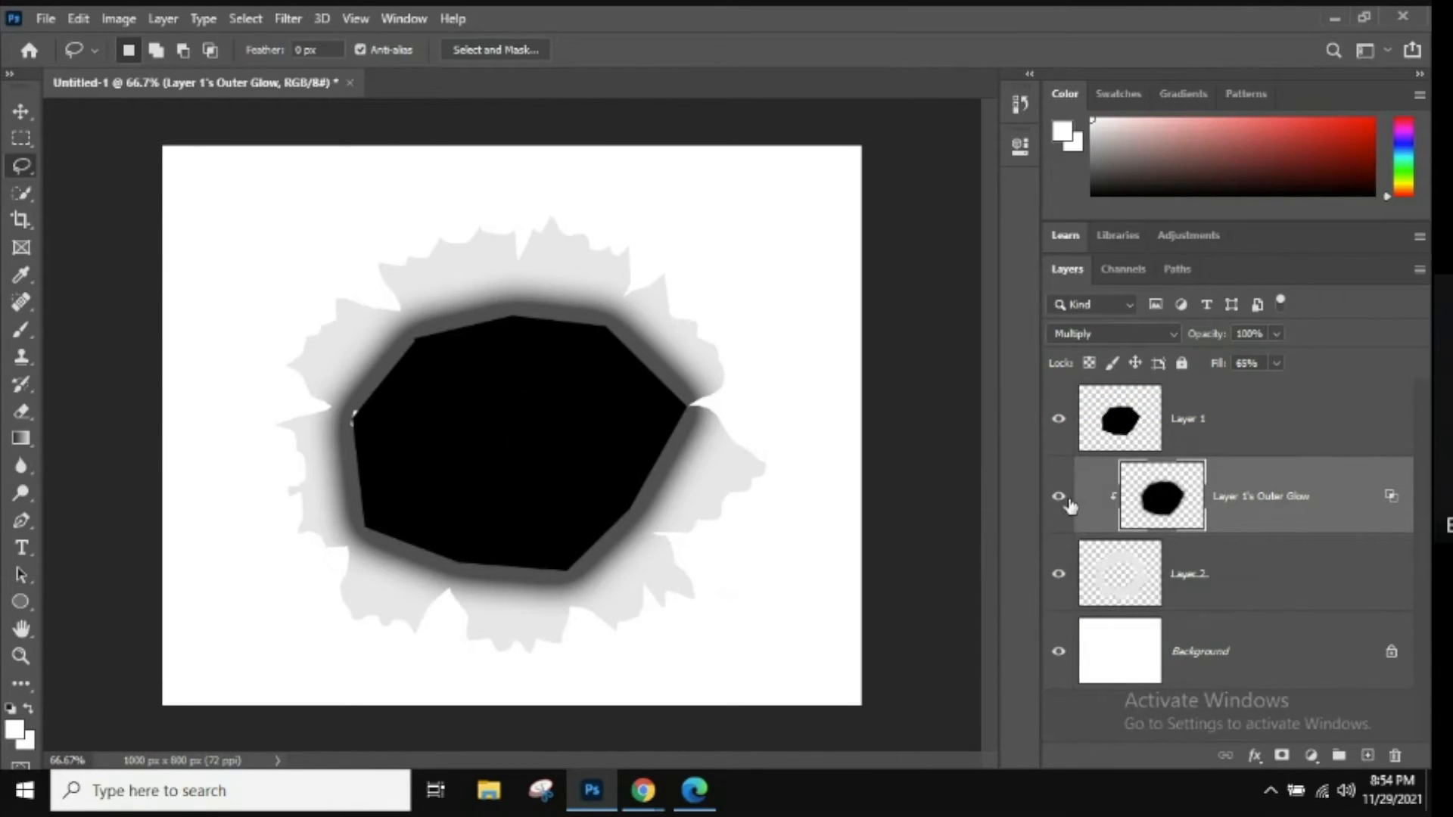
{"action": "left_click", "coordinate": [1130, 429]}
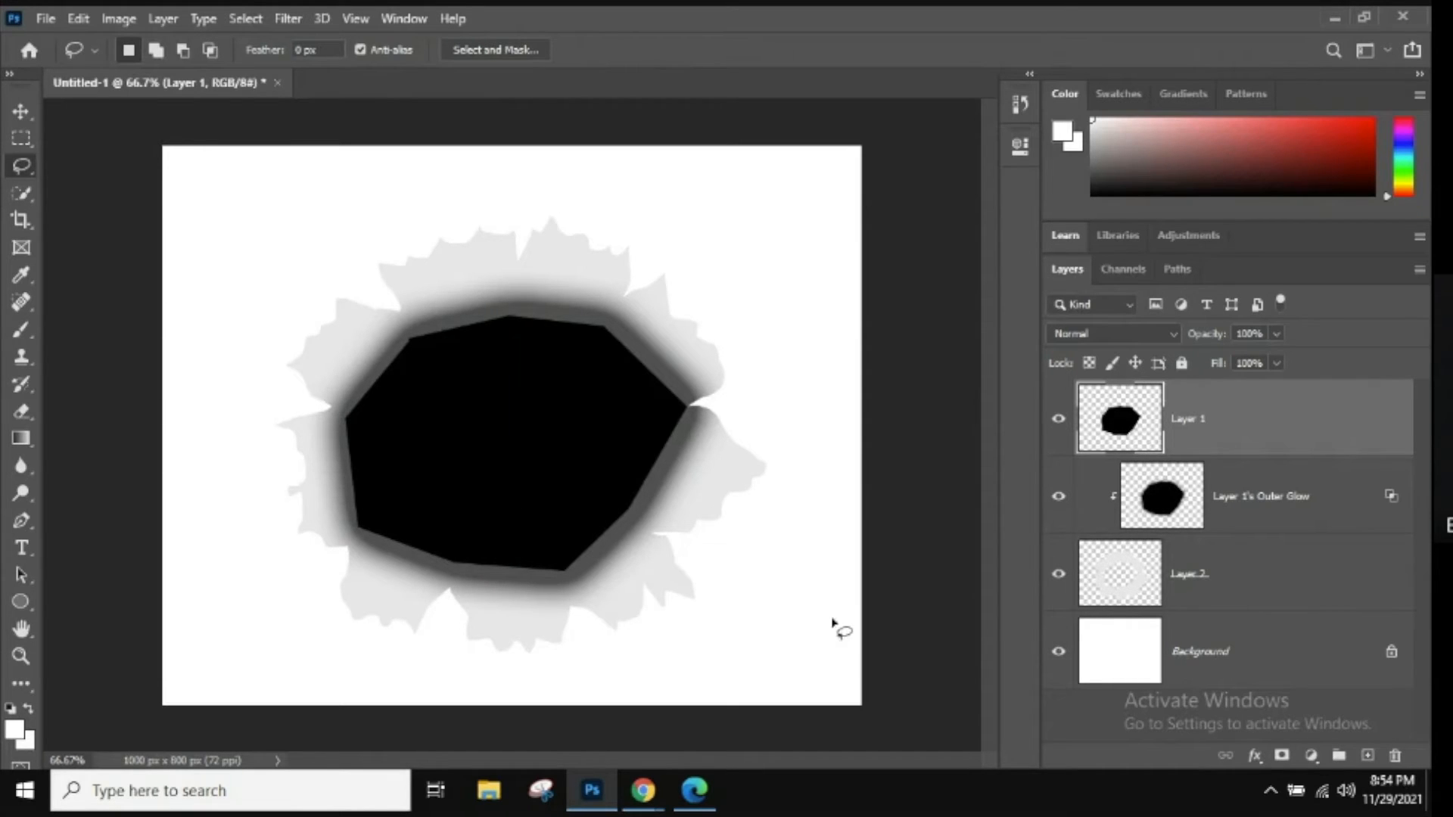
Select Layer 2 and add a Drop Shadow layer style to the gray flaps
{"action": "right_click", "coordinate": [1247, 599]}
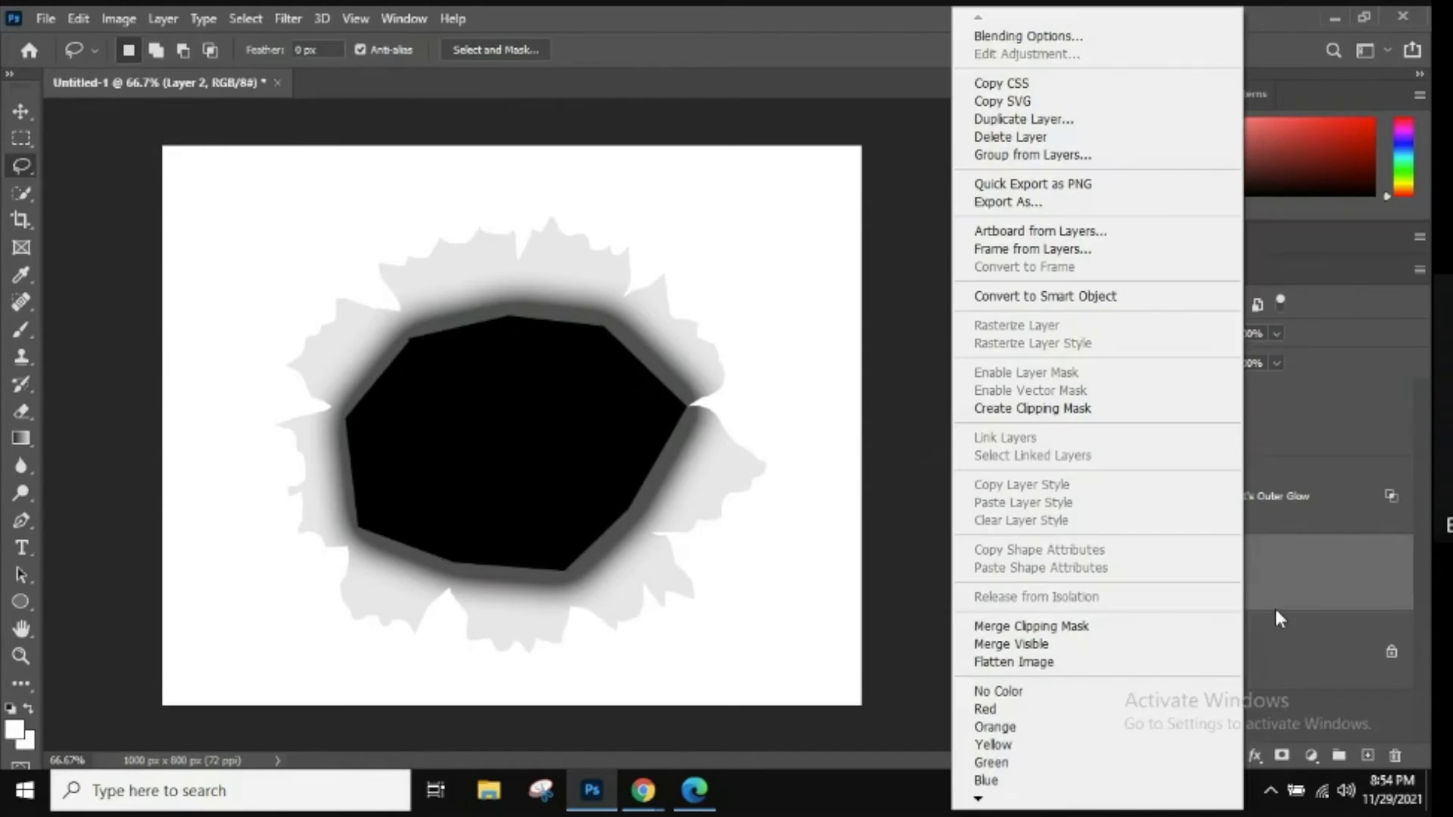
{"action": "left_click", "coordinate": [1297, 575]}
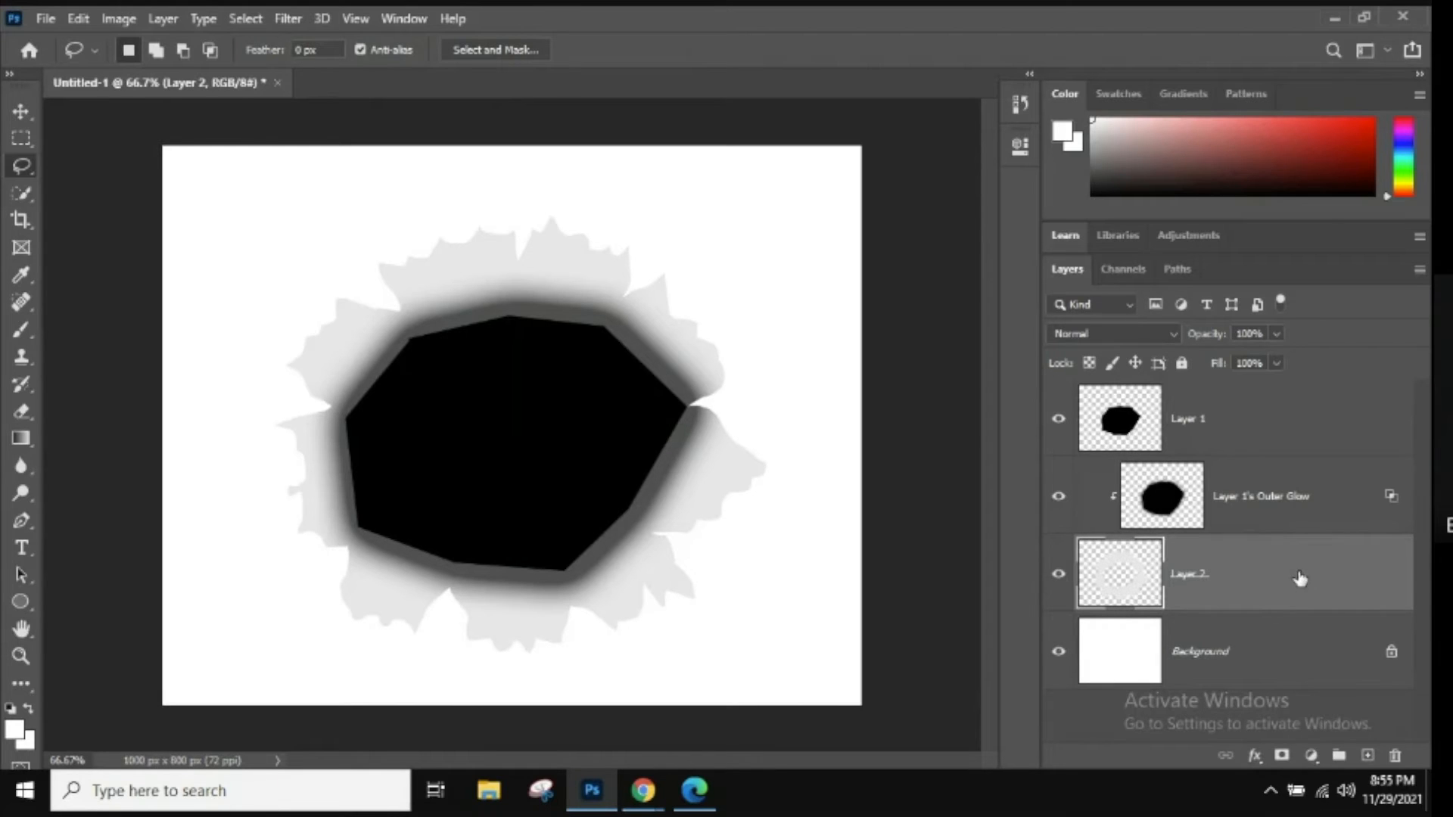
{"action": "left_click", "coordinate": [1255, 756]}
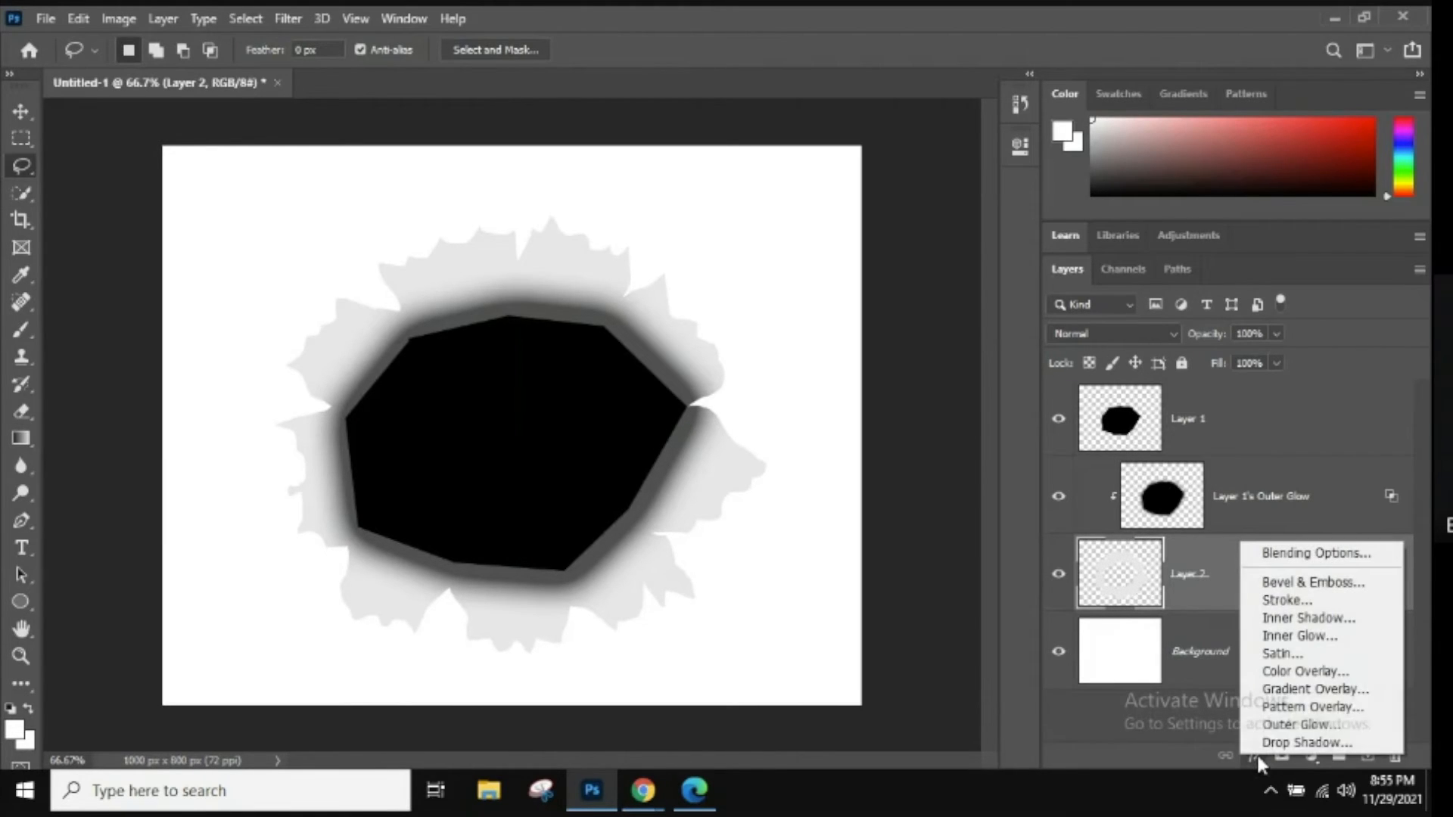
{"action": "left_click", "coordinate": [1309, 743]}
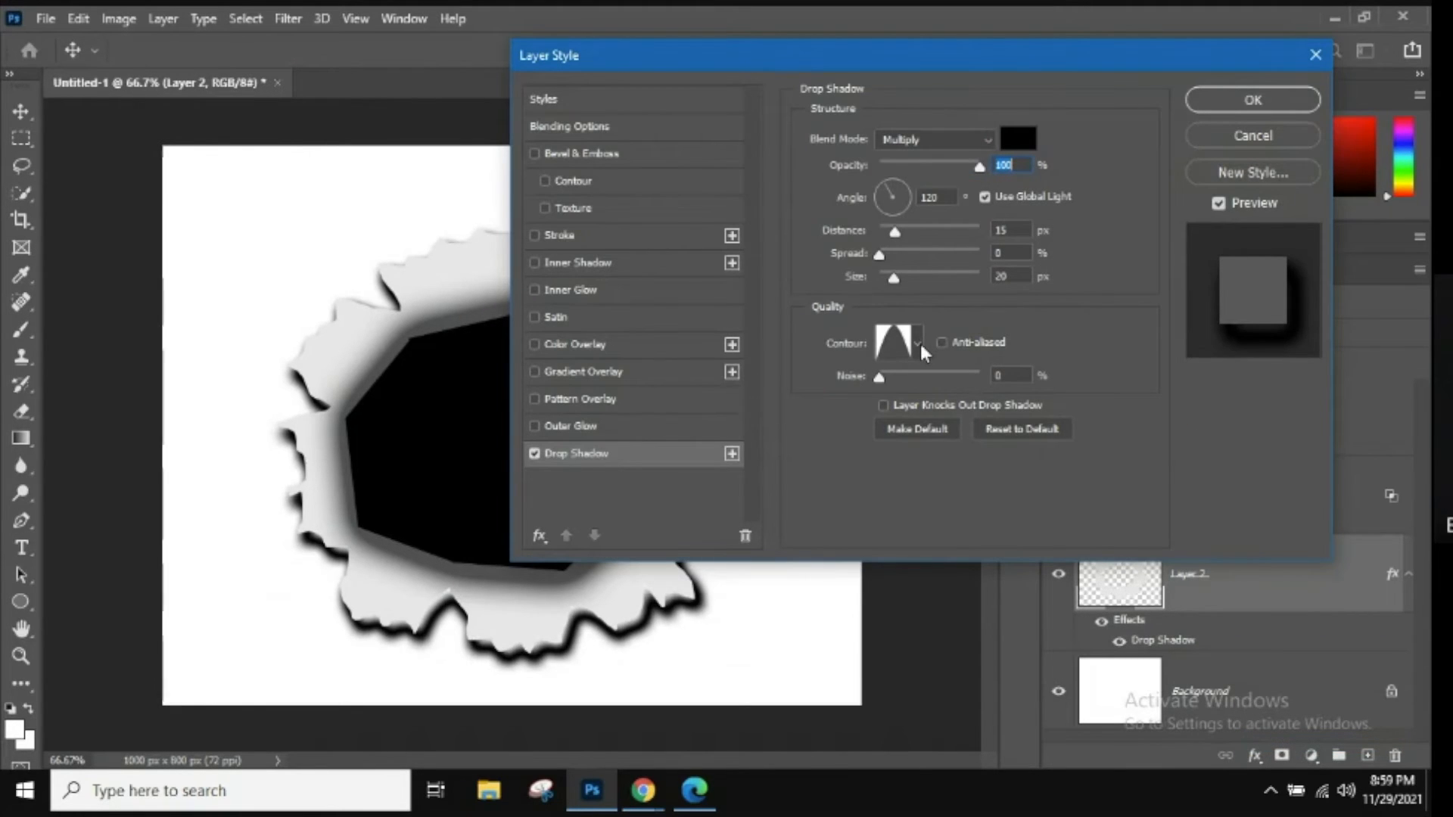
Change the drop shadow's contour to the straight Linear preset
{"action": "left_click", "coordinate": [920, 348]}
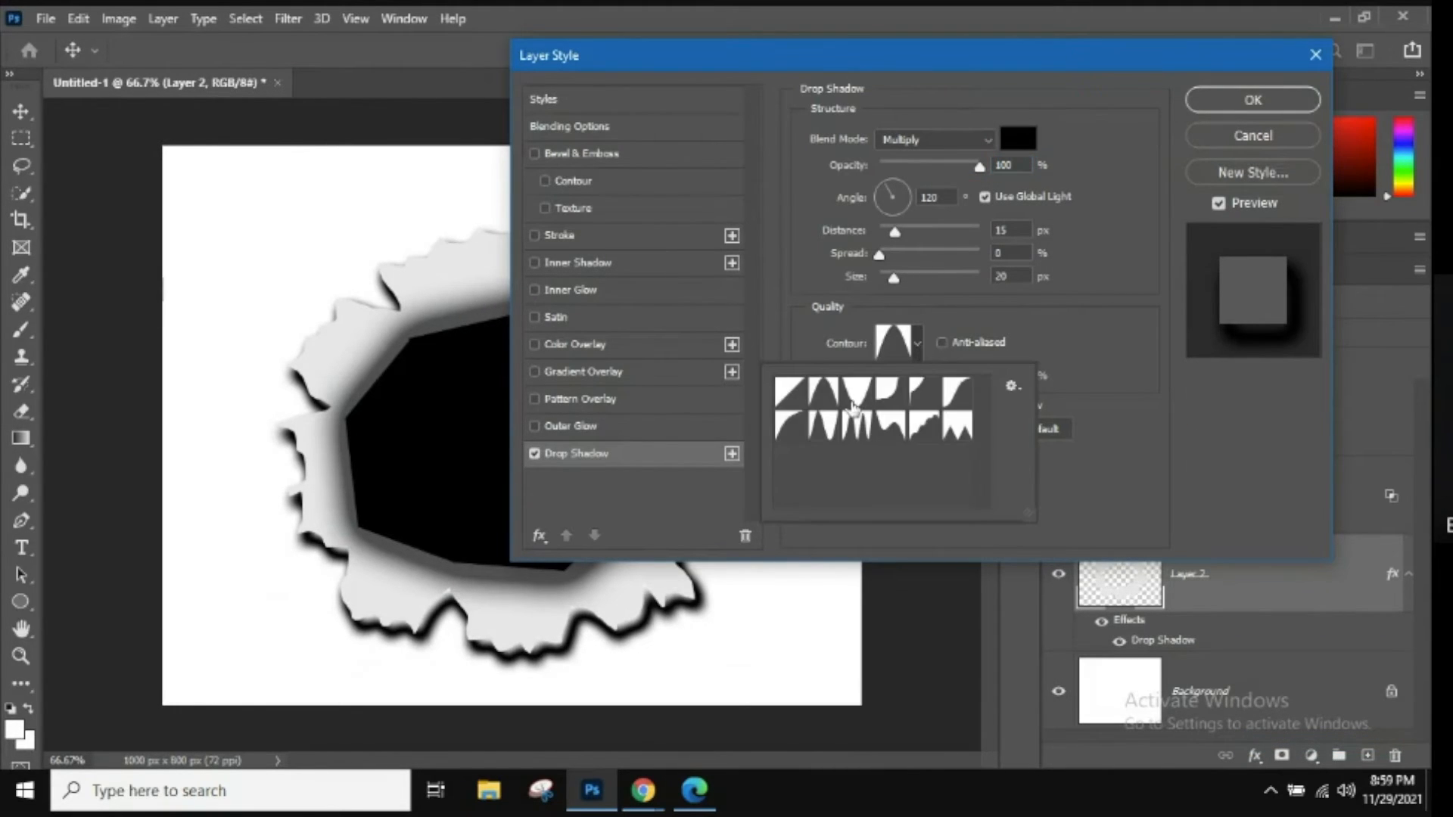
{"action": "left_click", "coordinate": [798, 395]}
{"action": "left_click", "coordinate": [1150, 434]}
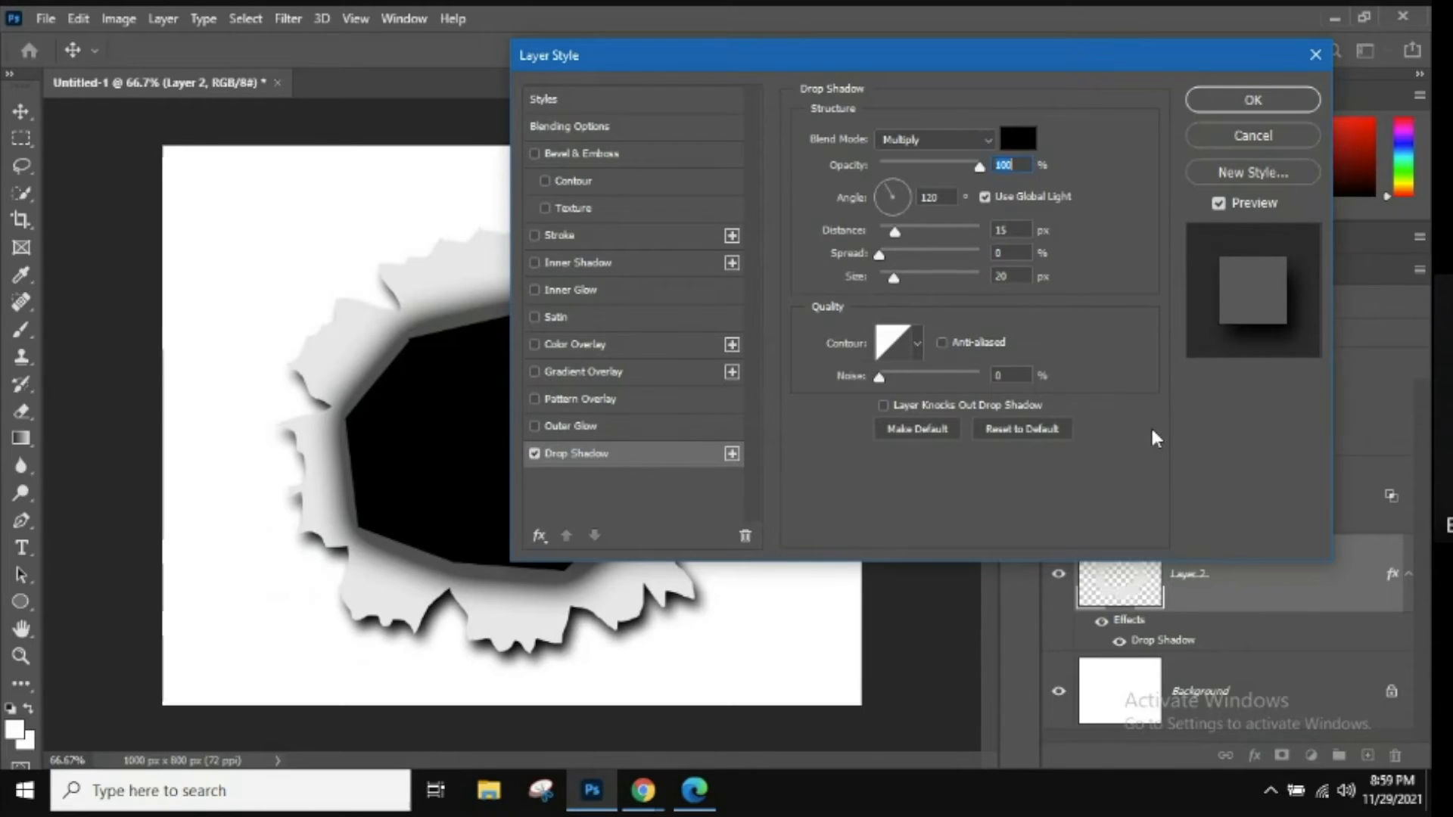
{"action": "left_click", "coordinate": [917, 345]}
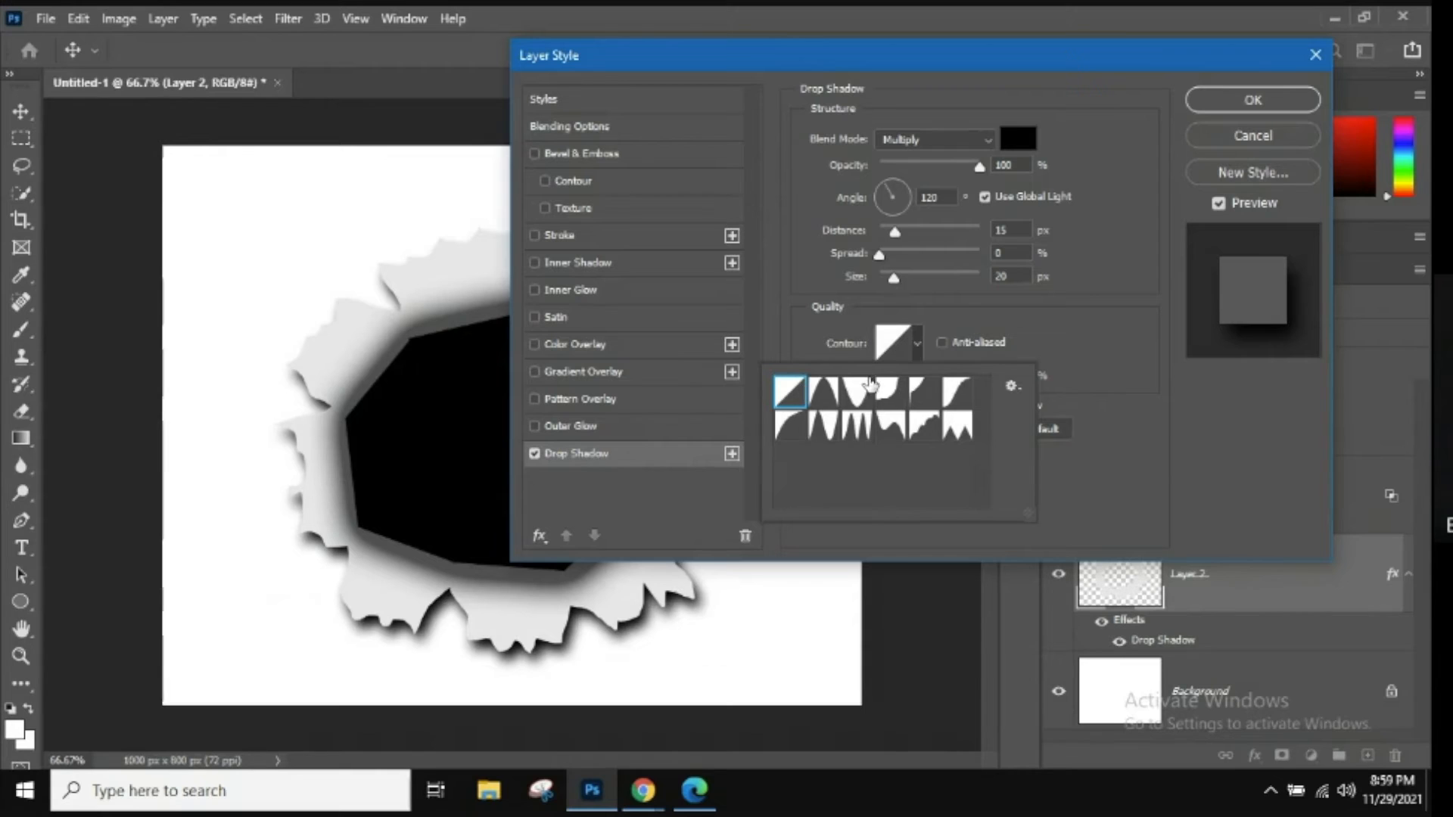
{"action": "left_click", "coordinate": [1064, 351]}
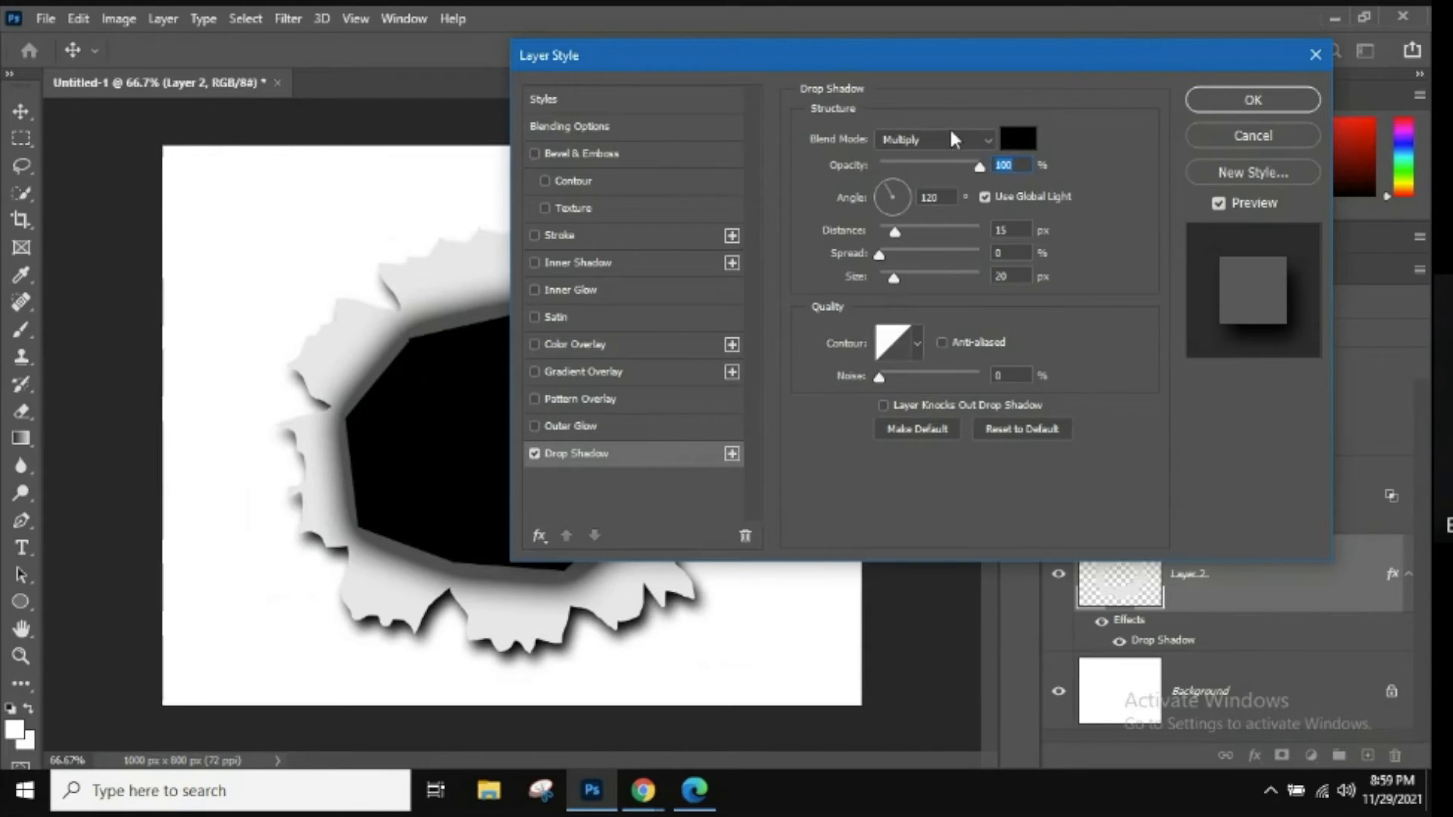
Set the drop shadow's color to black and its opacity to 75%
{"action": "left_click", "coordinate": [1017, 138]}
{"action": "left_click_drag", "start_coordinate": [610, 385], "coordinate": [714, 457]}
{"action": "left_click", "coordinate": [899, 140]}
{"action": "type", "text": "75"}
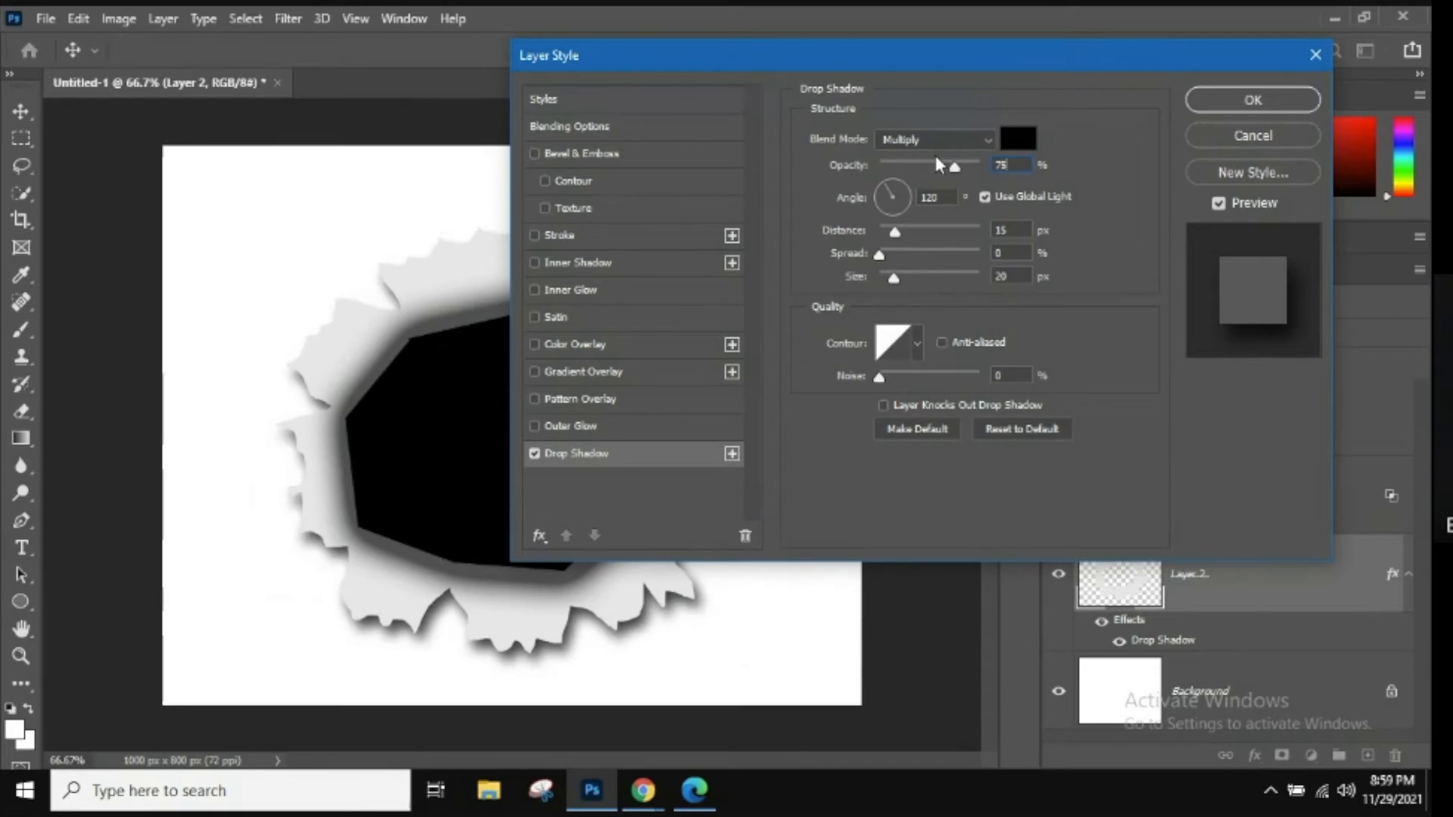
Set the drop shadow's distance to 35 px and apply the layer style to the flaps
{"action": "key", "text": "Return"}
{"action": "double_click", "coordinate": [1020, 228]}
{"action": "type", "text": "35"}
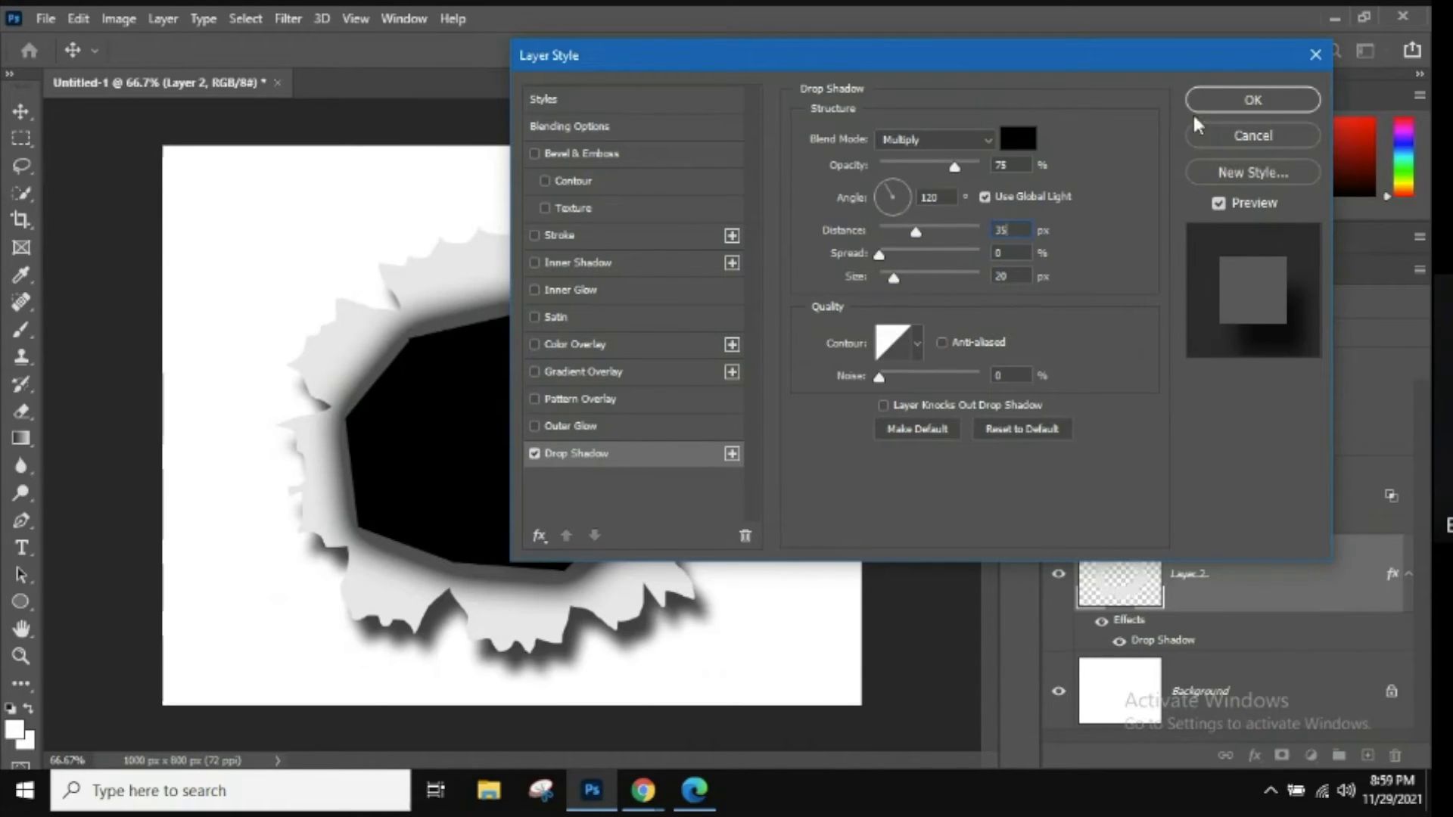
{"action": "left_click", "coordinate": [1253, 99]}
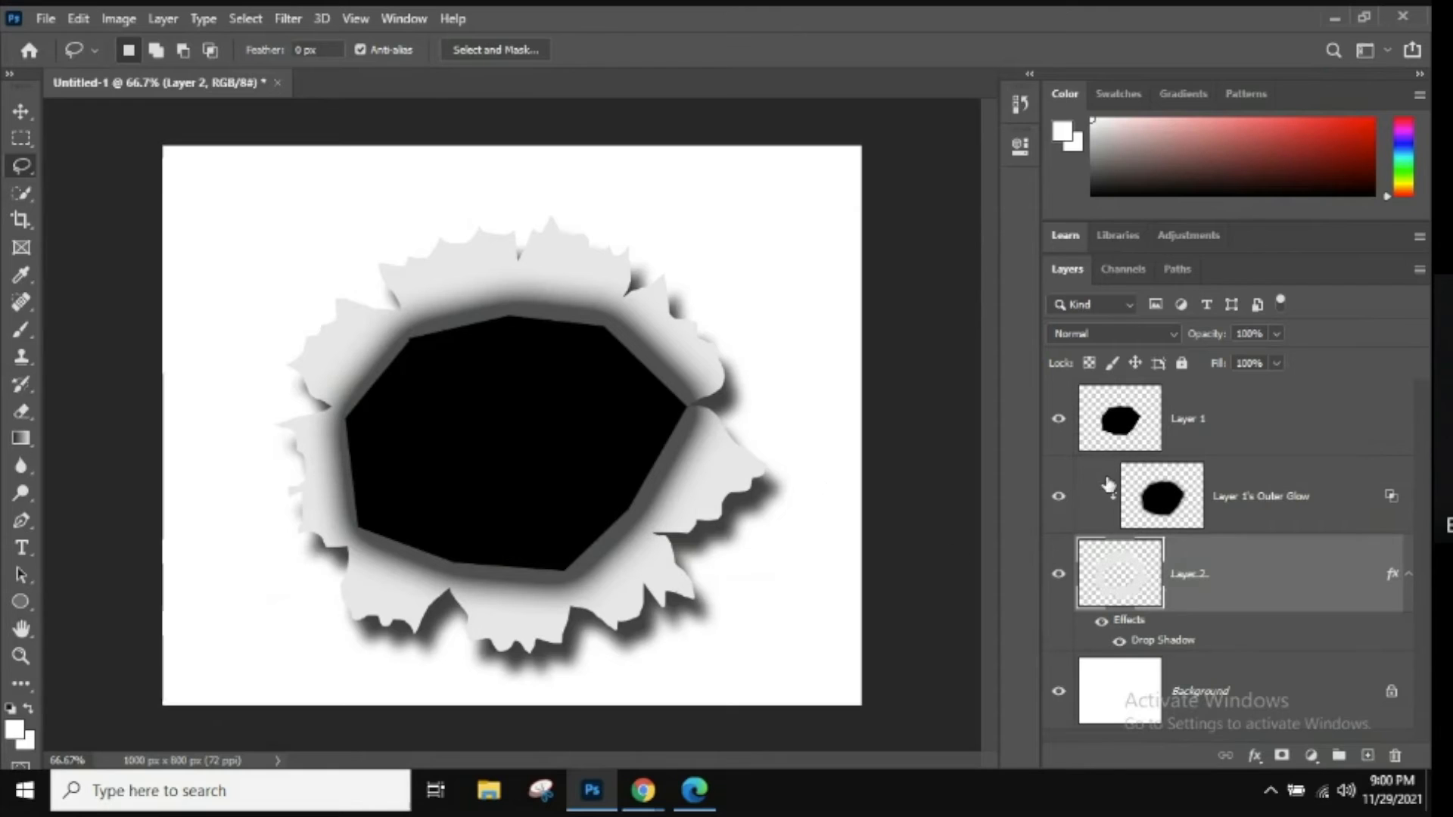
Separate the flaps' drop shadow from Layer 2 into its own layer and select that shadow layer
{"action": "right_click", "coordinate": [1391, 579]}
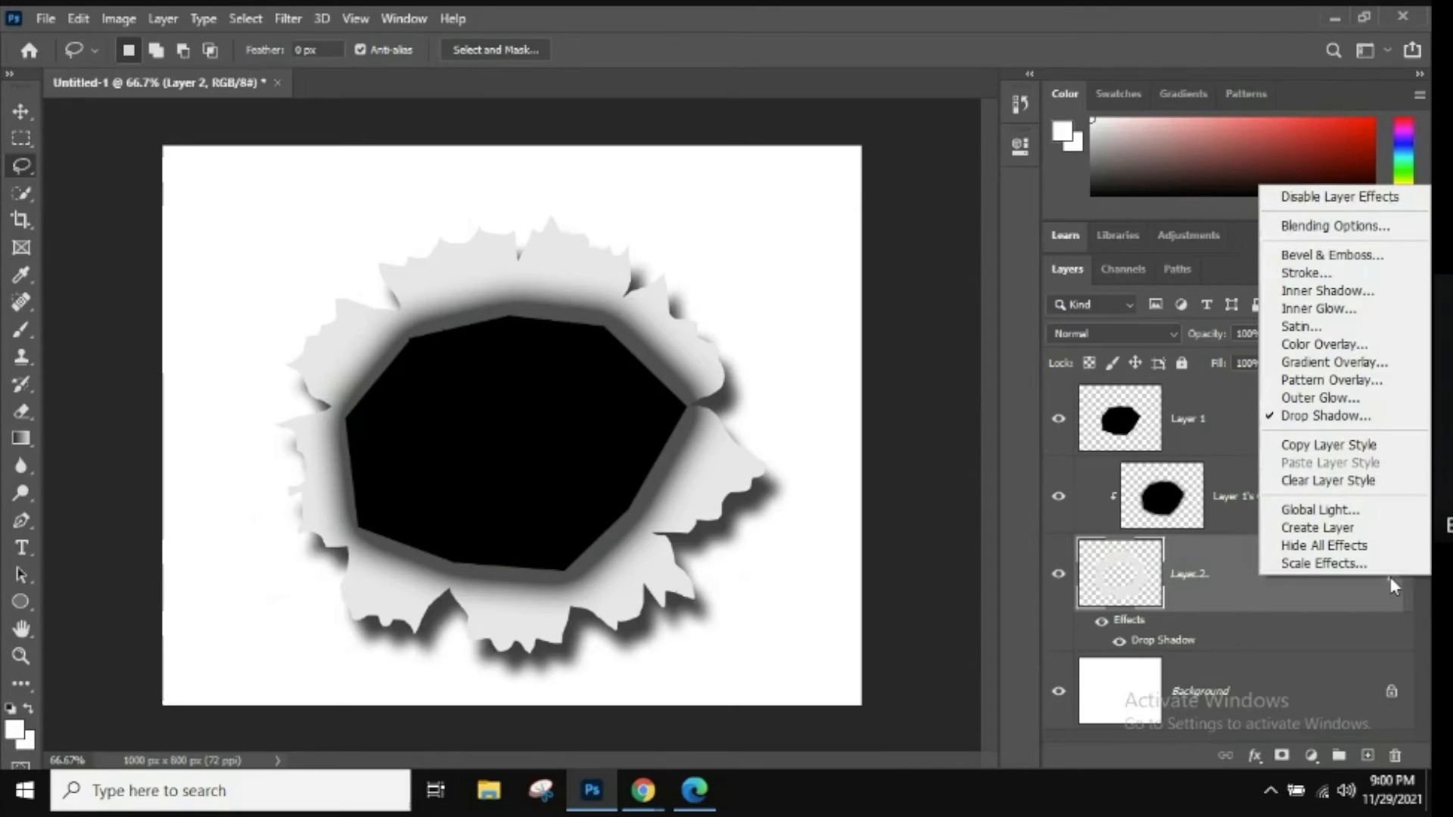
{"action": "left_click", "coordinate": [1361, 530]}
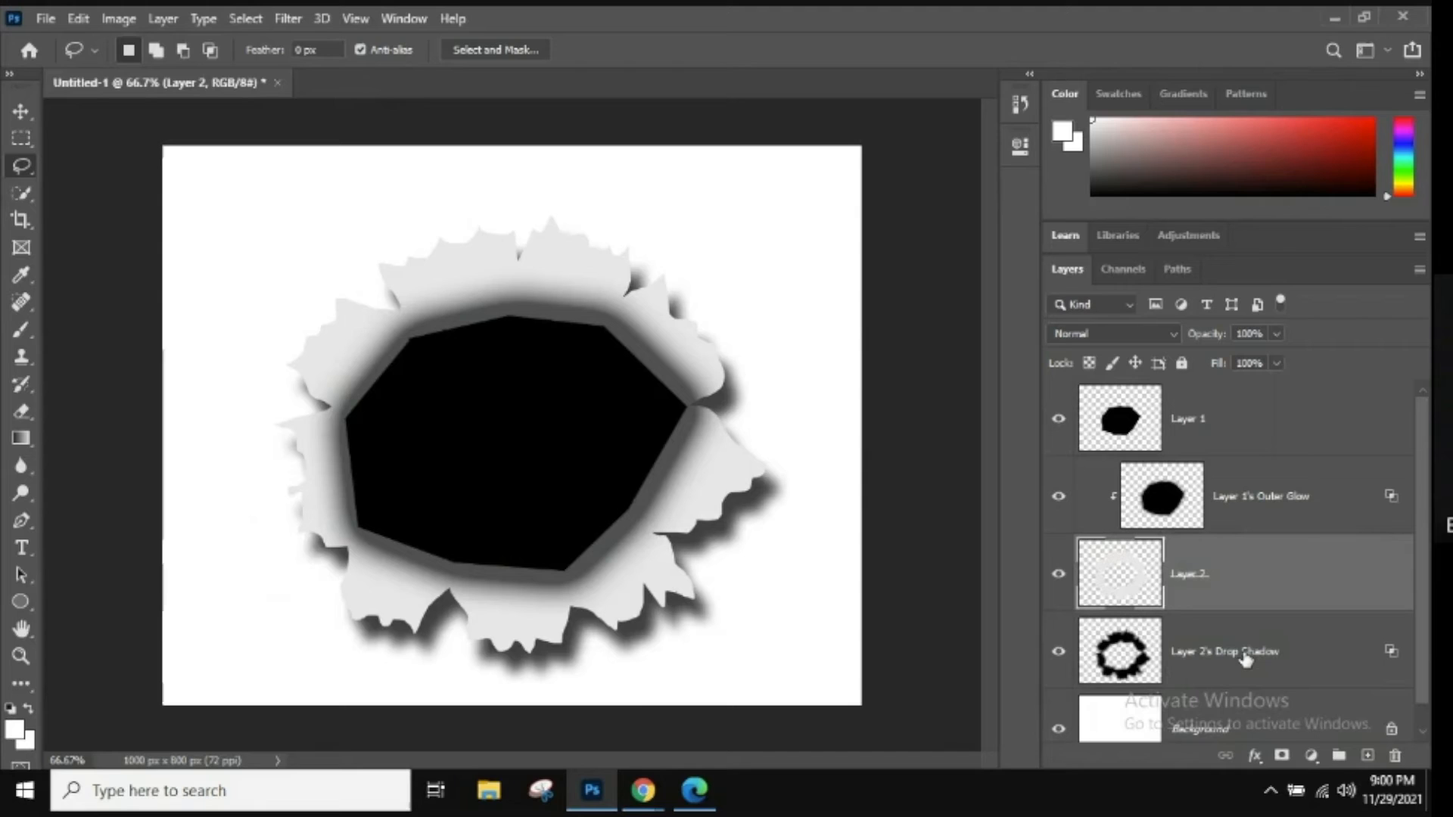
{"action": "left_click", "coordinate": [1259, 666]}
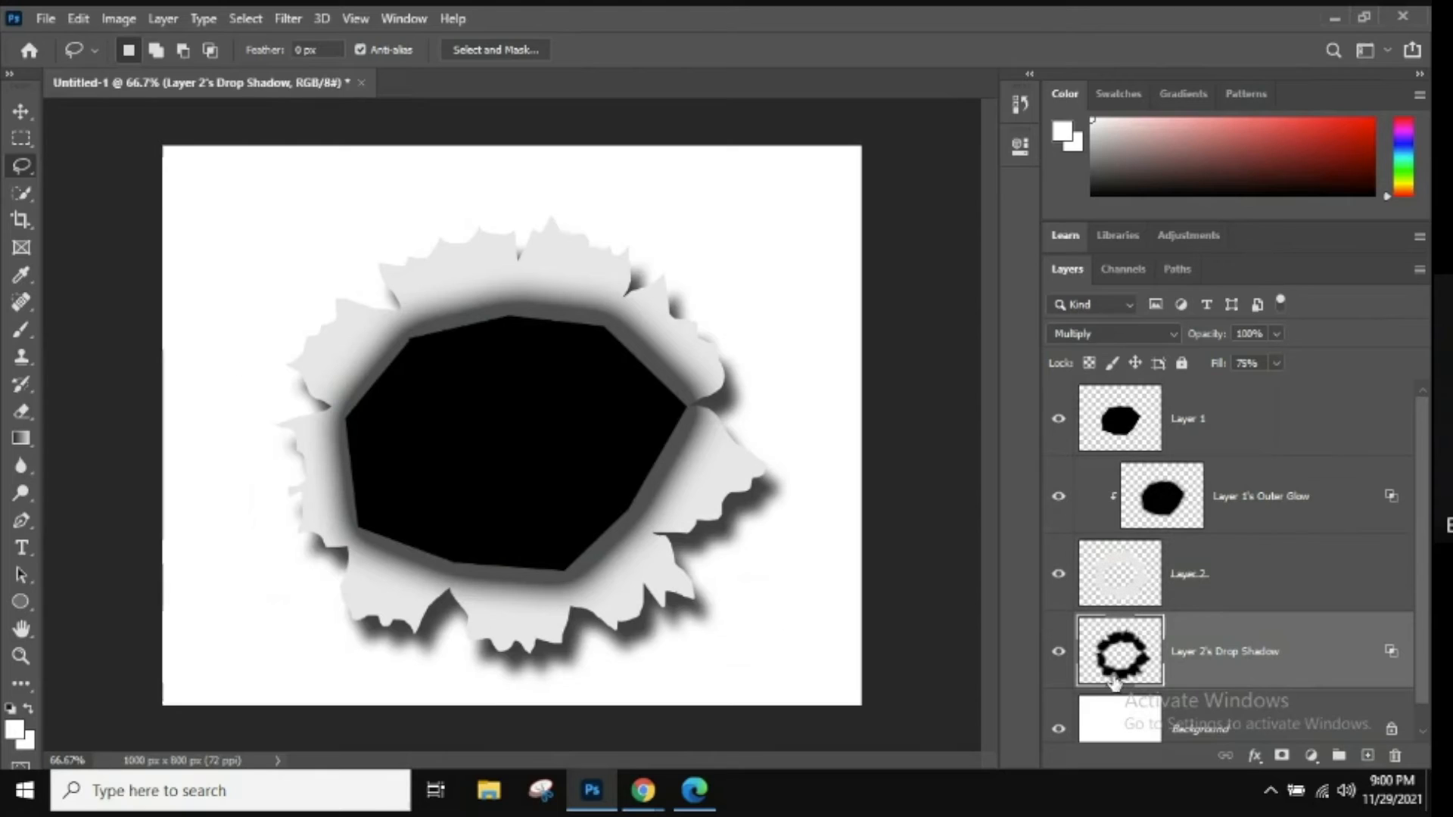
Apply a 50% Pinch filter to the shadow layer within a rectangular selection around the torn flaps, then deselect
{"action": "left_click", "coordinate": [20, 139]}
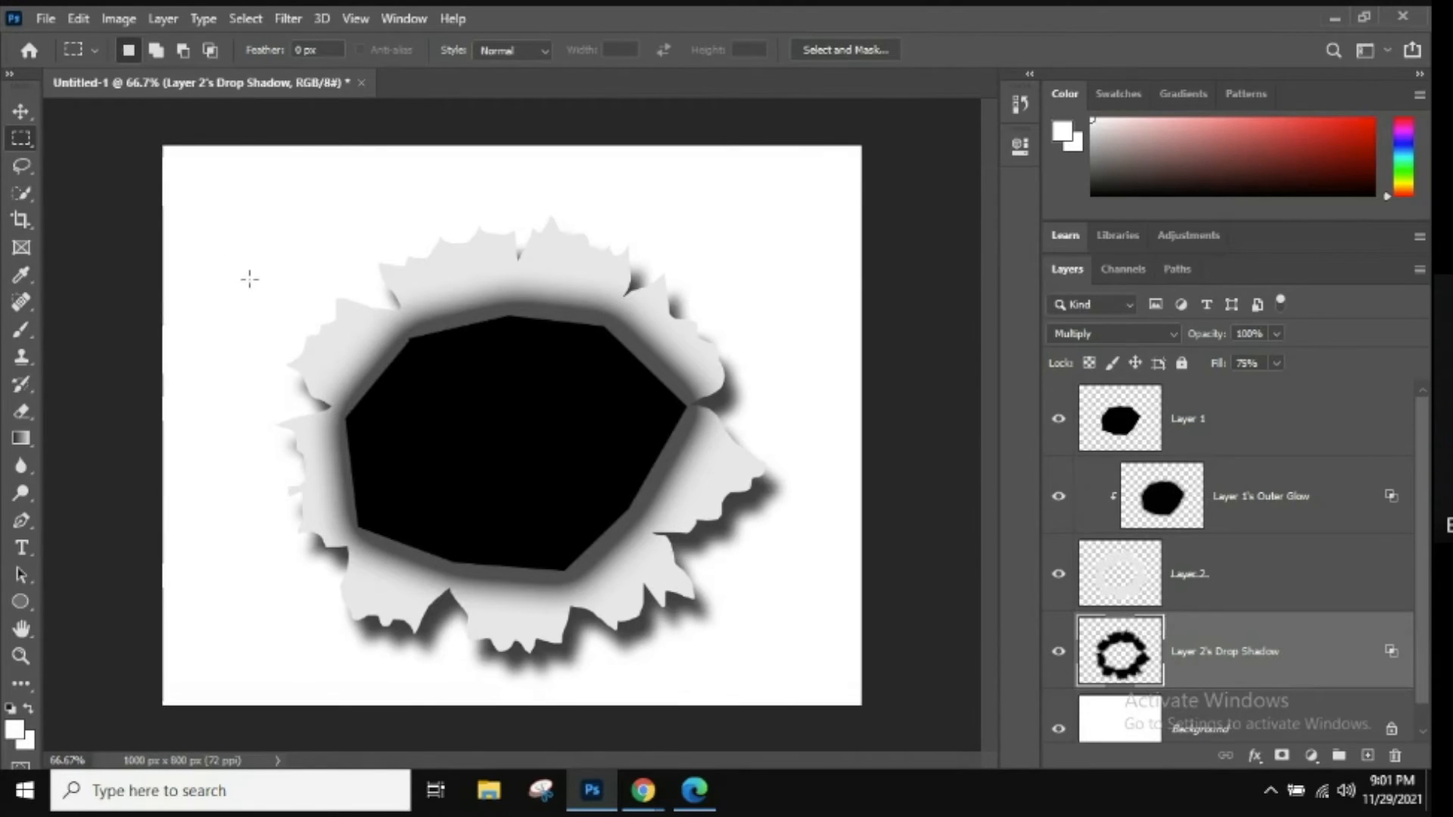
{"action": "left_click_drag", "start_coordinate": [275, 230], "coordinate": [792, 681]}
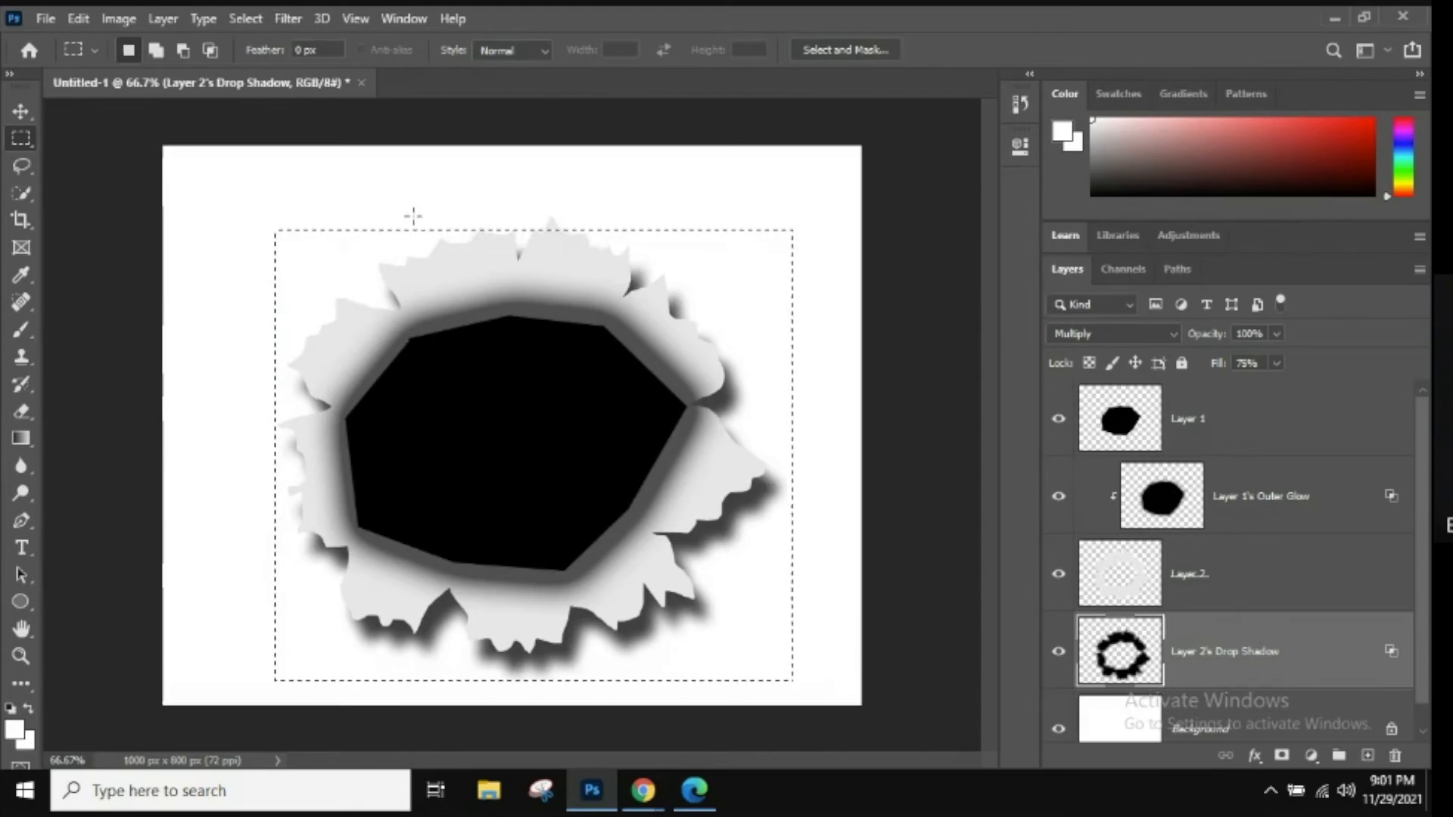
{"action": "left_click", "coordinate": [286, 17]}
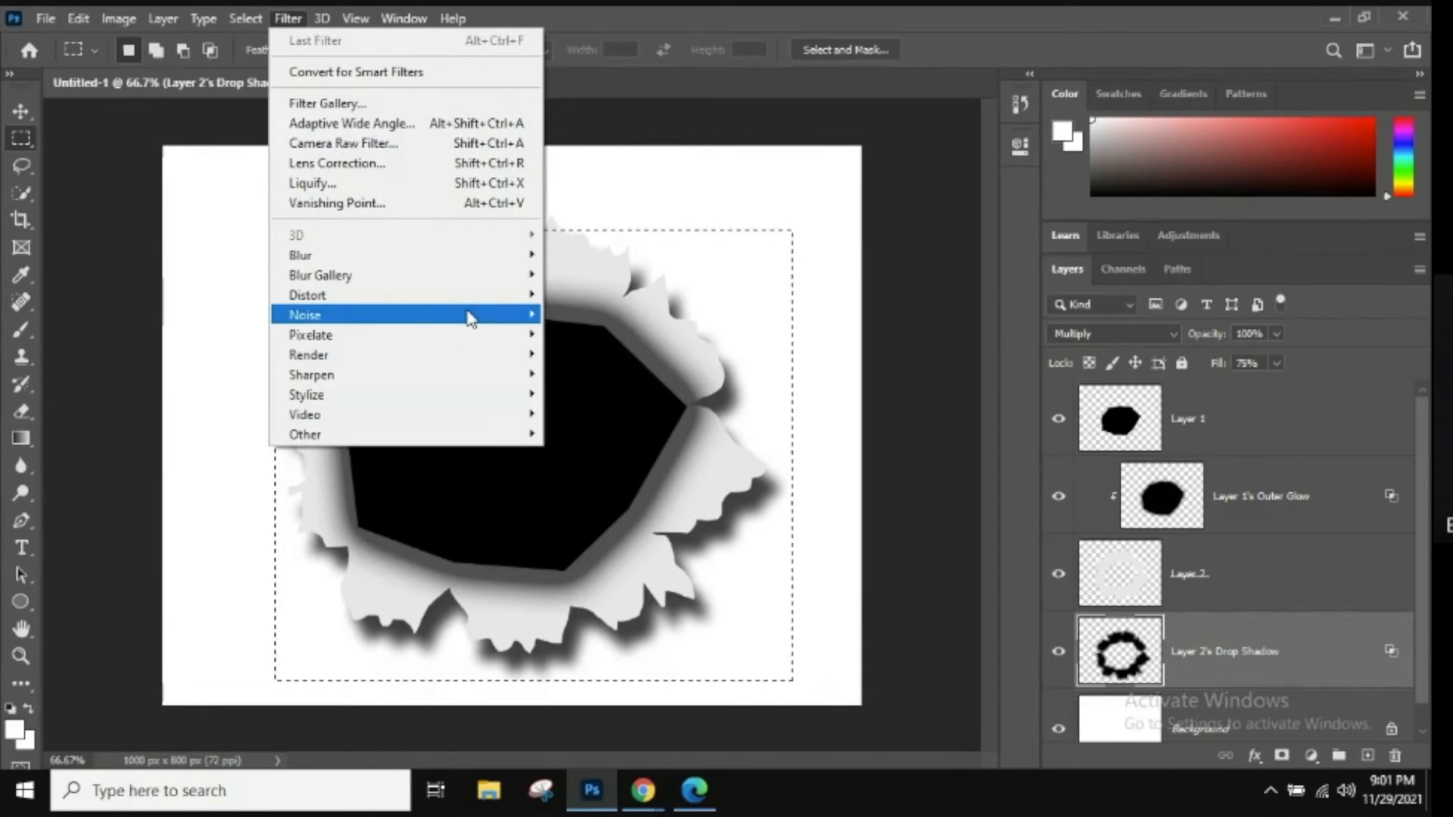
{"action": "mouse_move", "coordinate": [481, 304]}
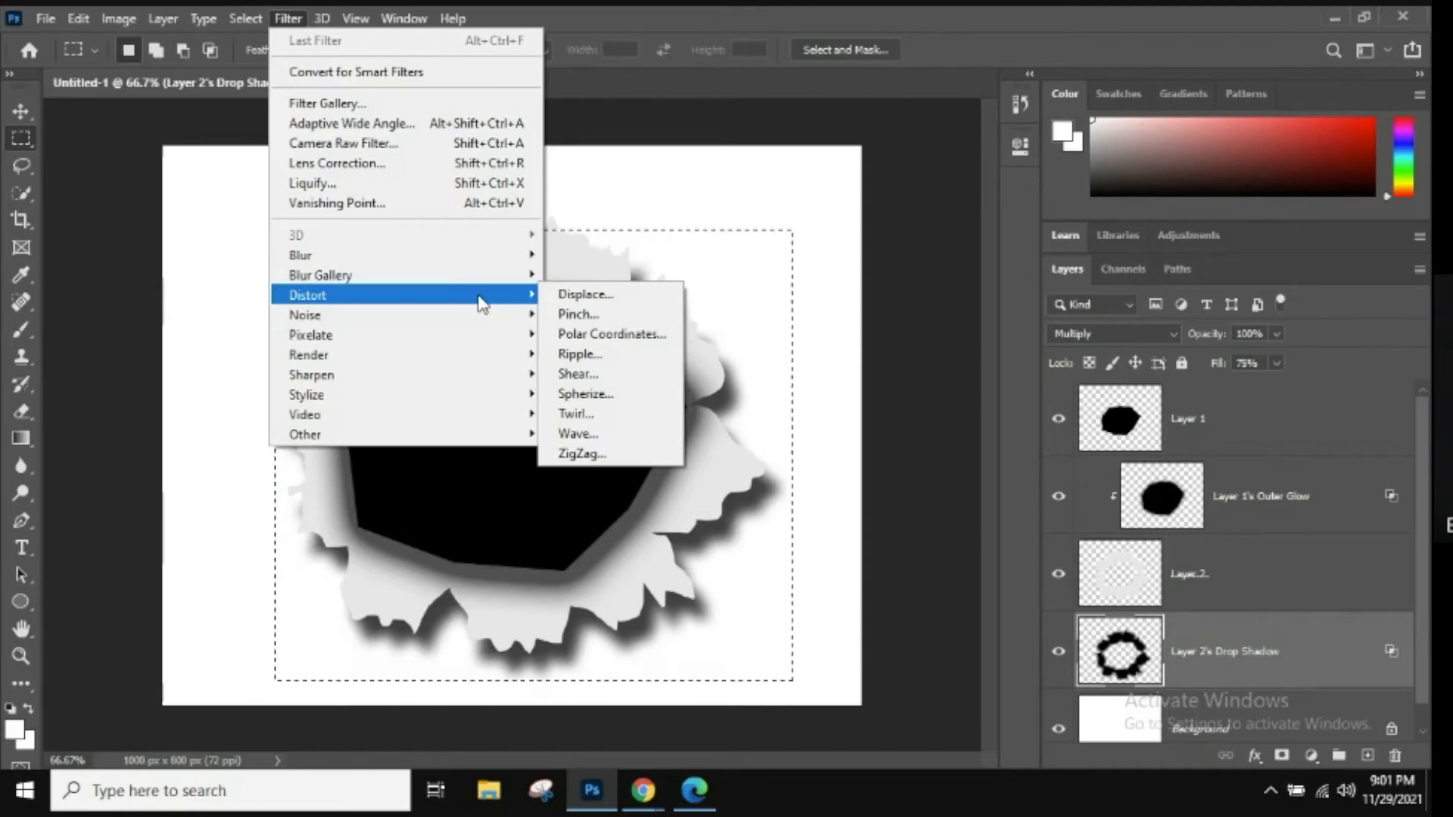
{"action": "left_click", "coordinate": [569, 316]}
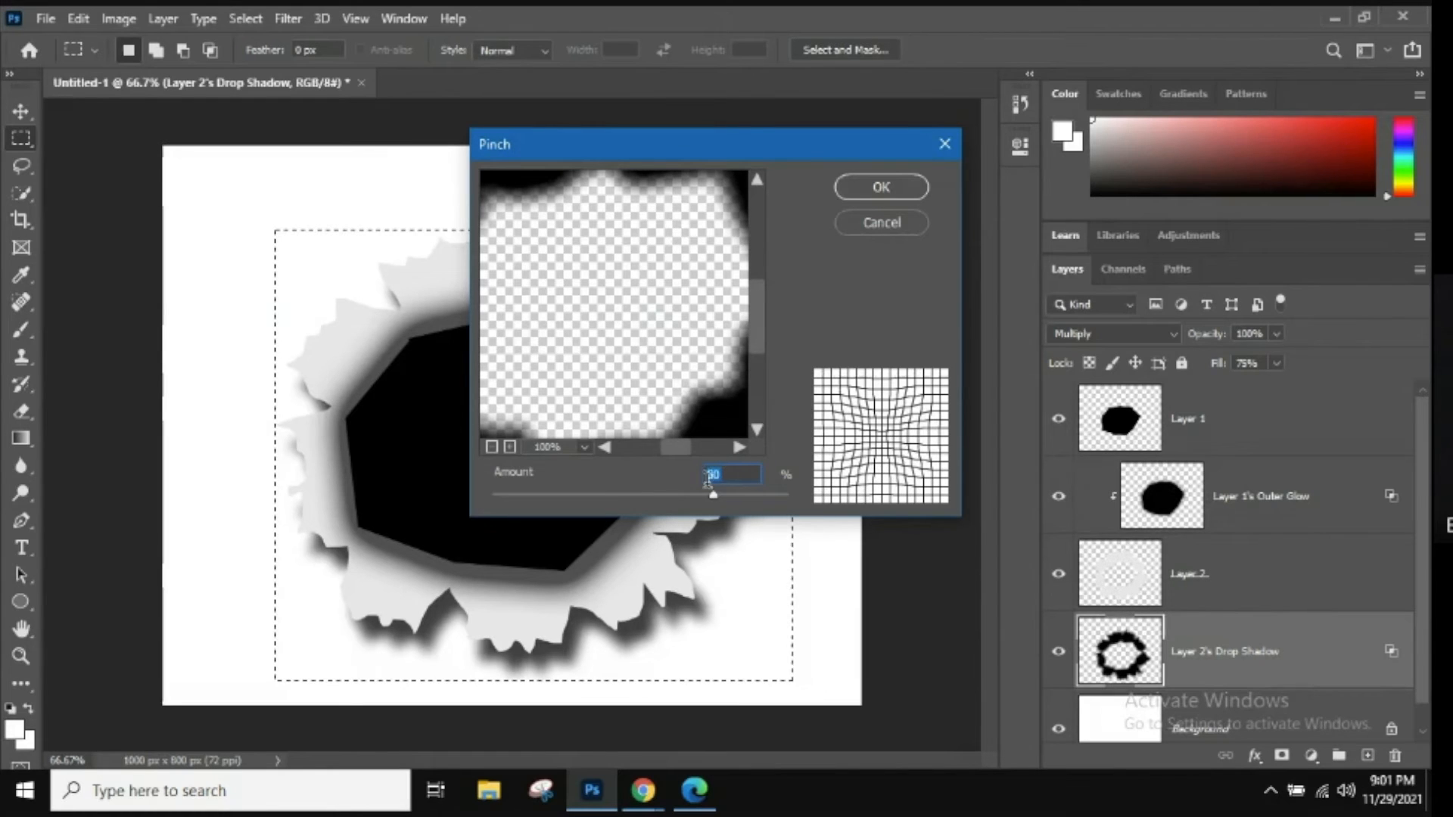
{"action": "left_click", "coordinate": [884, 189]}
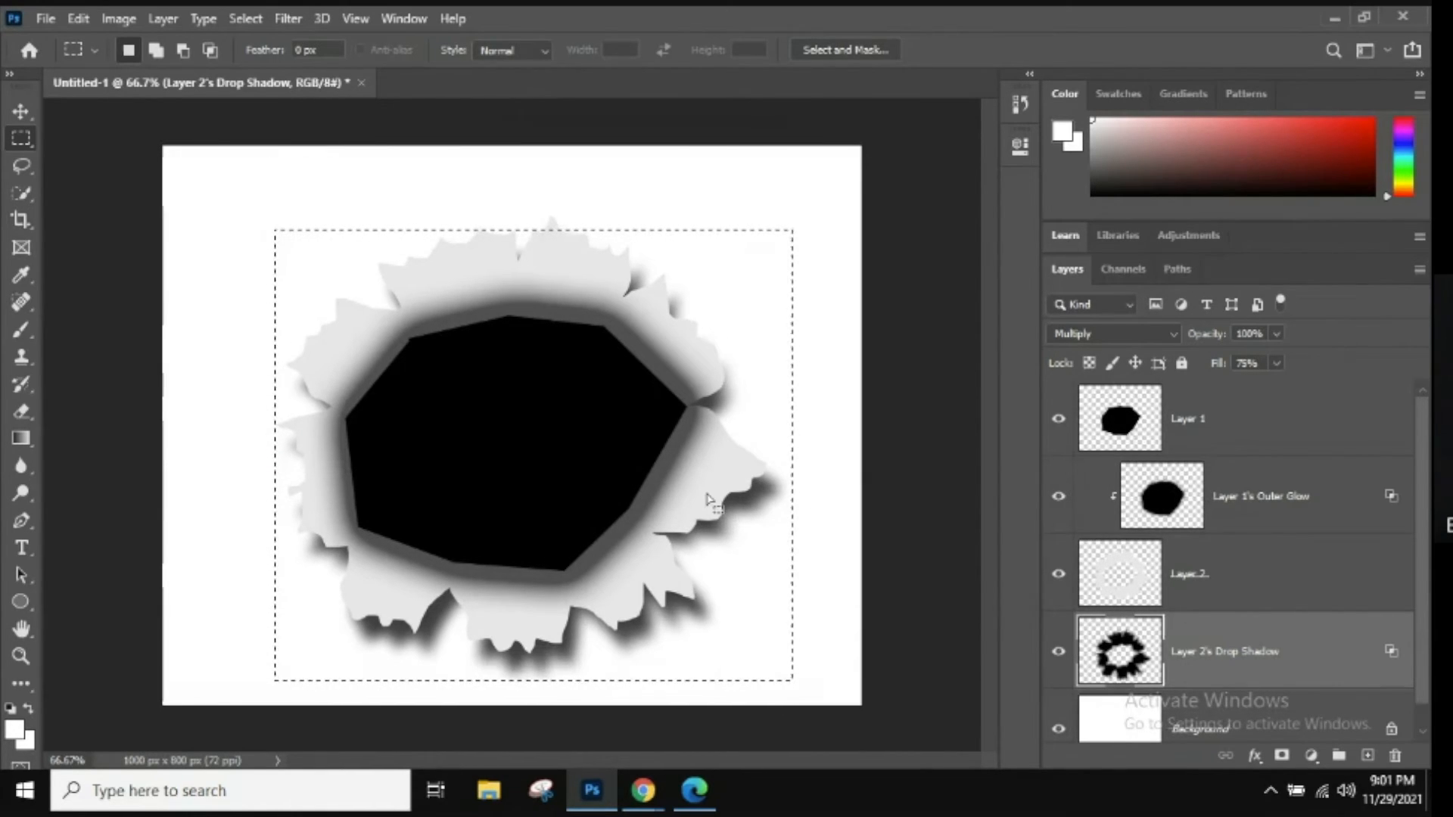
{"action": "key", "text": "ctrl+d"}
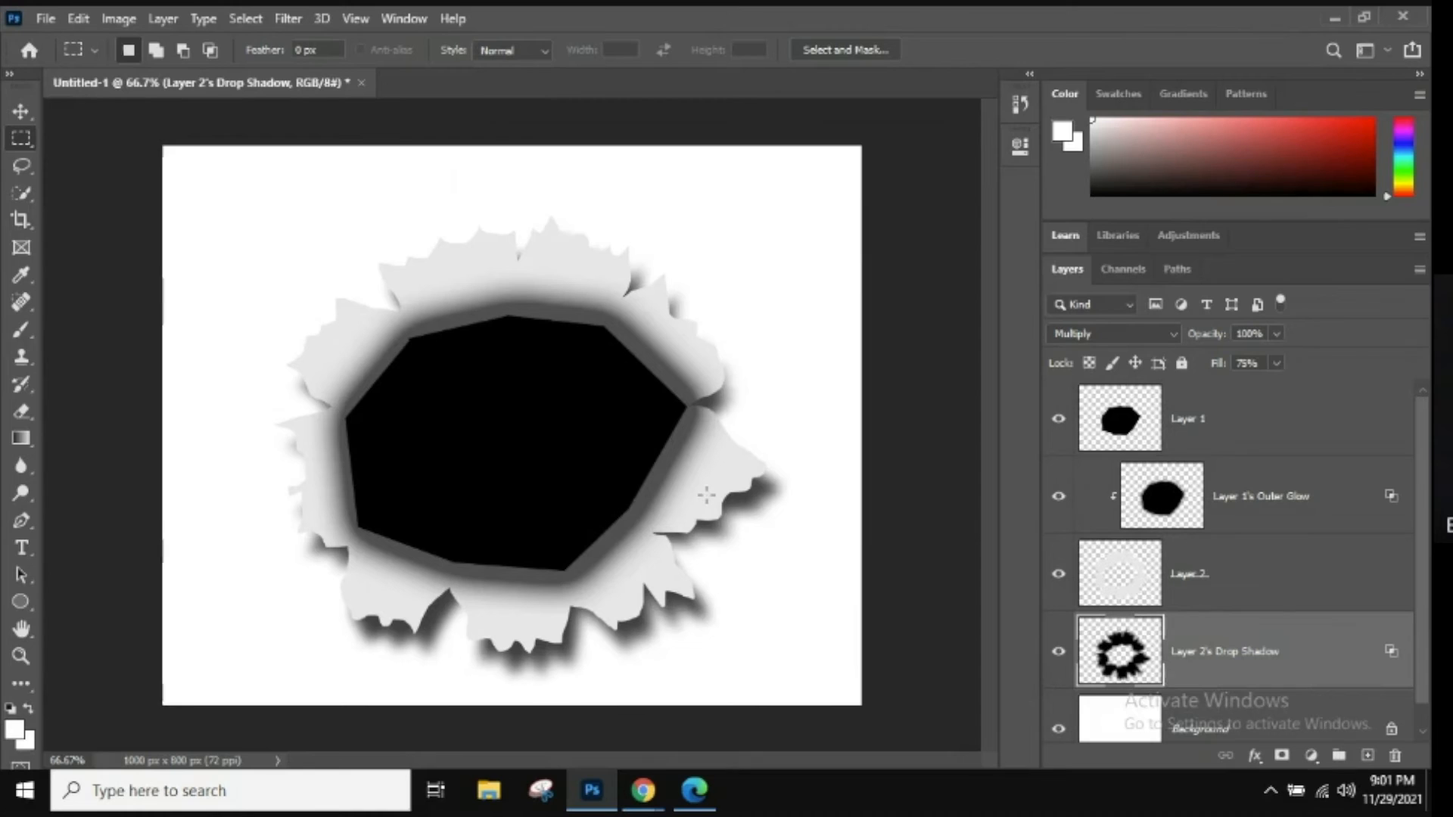
Lower the separate drop shadow layer's opacity to about 82%
{"action": "left_click", "coordinate": [1276, 336]}
{"action": "left_click_drag", "start_coordinate": [1276, 354], "coordinate": [1260, 363]}
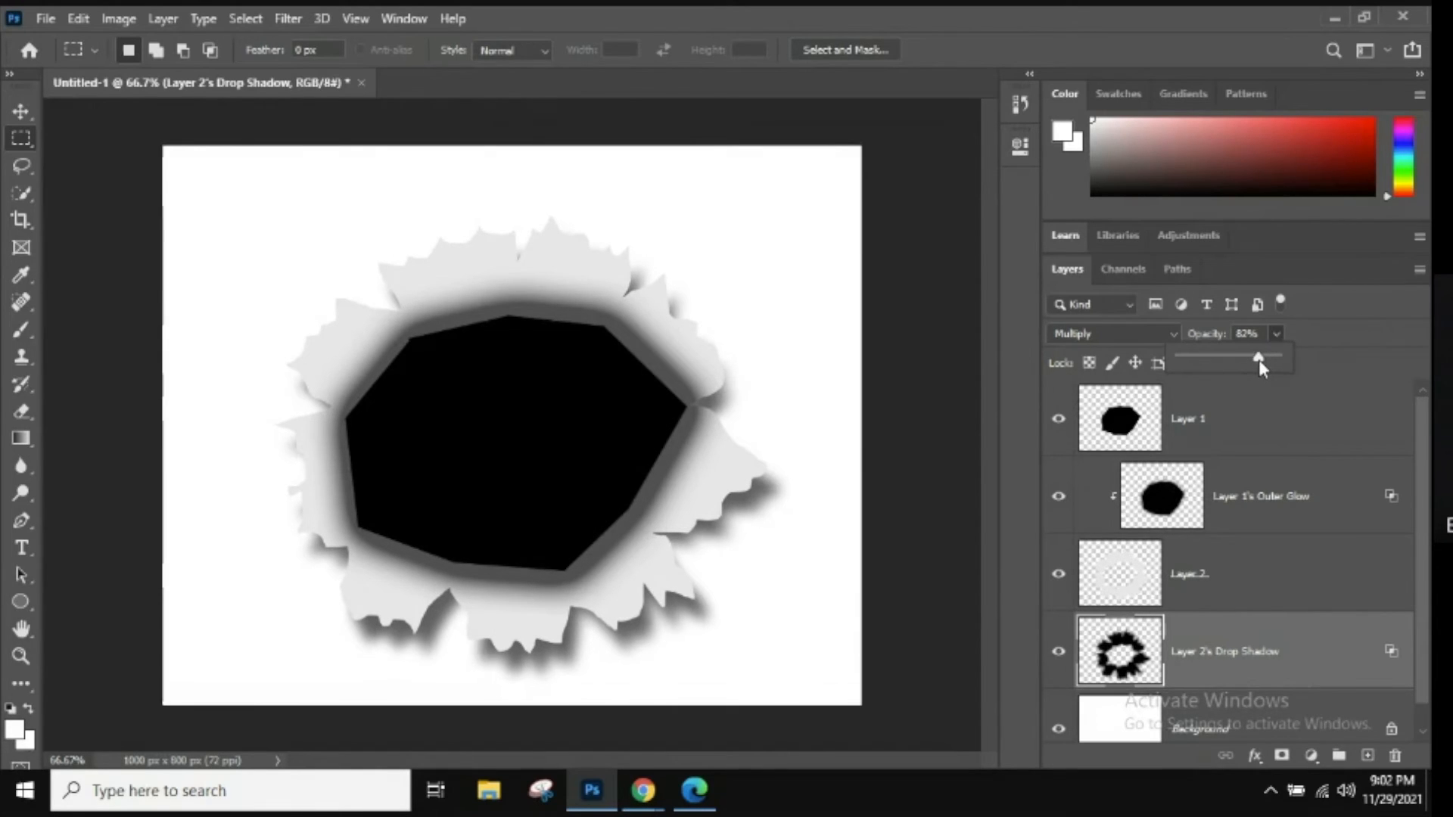
{"action": "left_click", "coordinate": [1354, 430]}
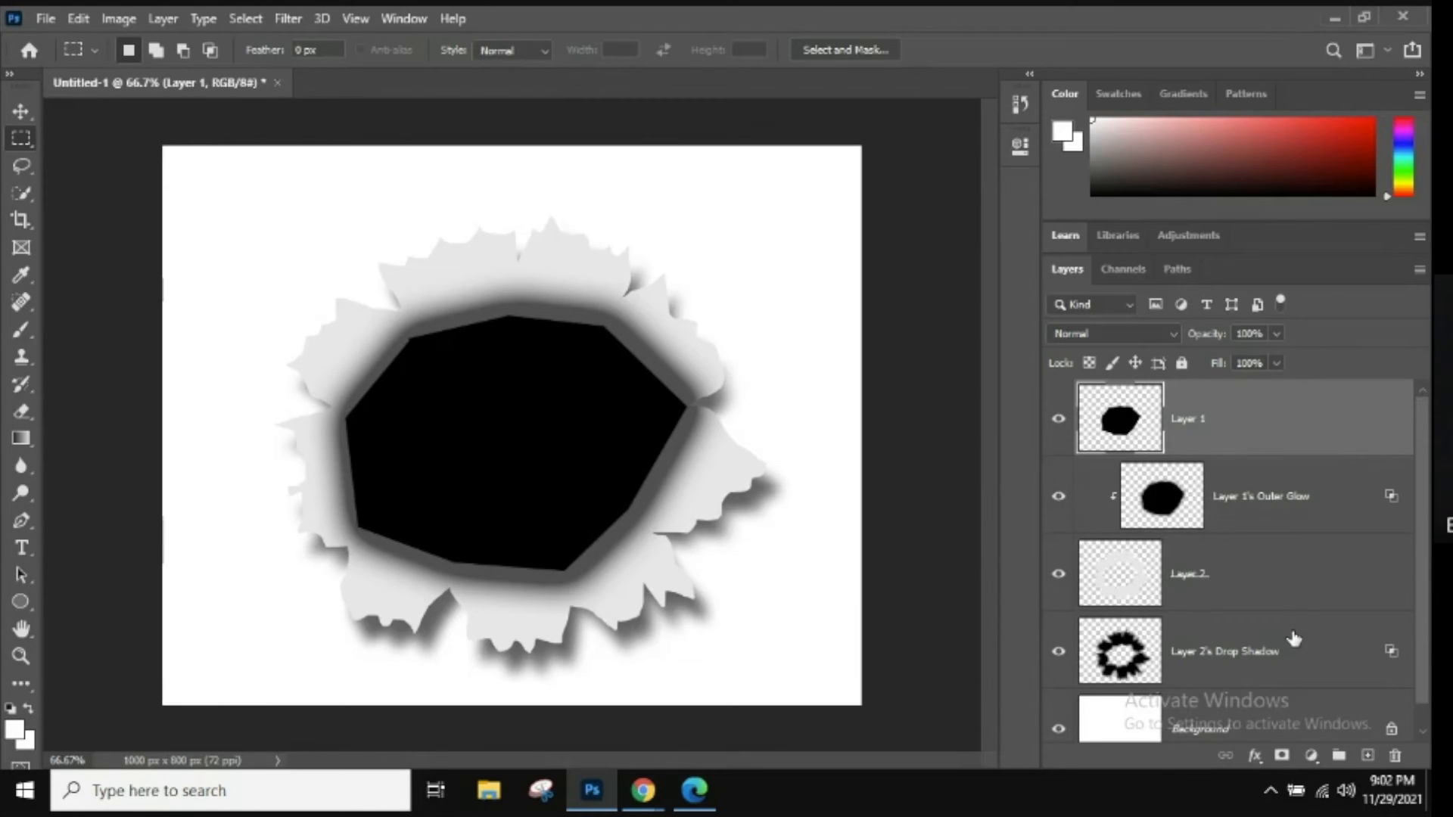
Add a new clipped layer directly above Layer 2 and set the Brush tool's foreground color to black (000000)
{"action": "left_click", "coordinate": [1278, 575]}
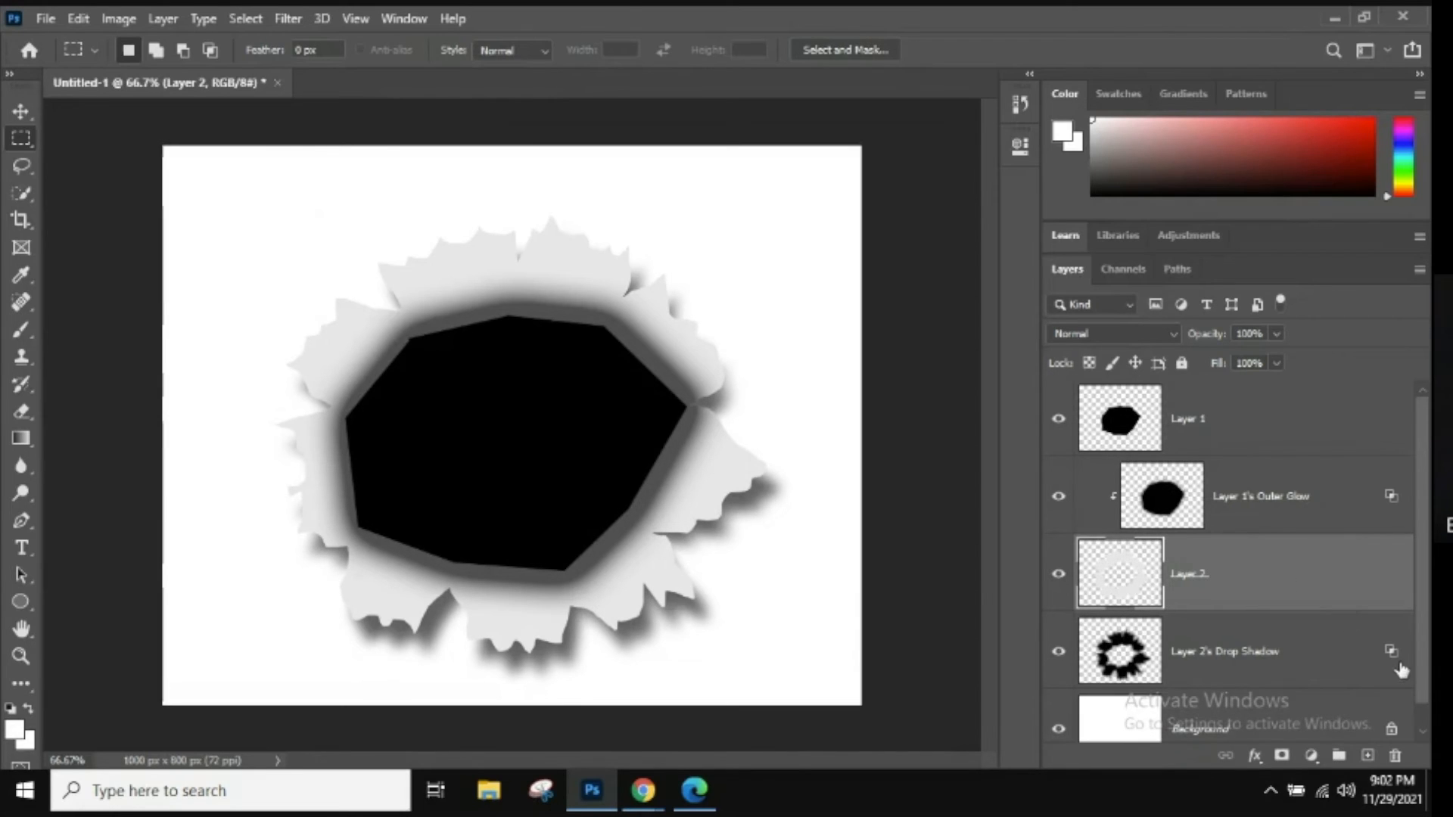
{"action": "left_click", "coordinate": [1367, 756]}
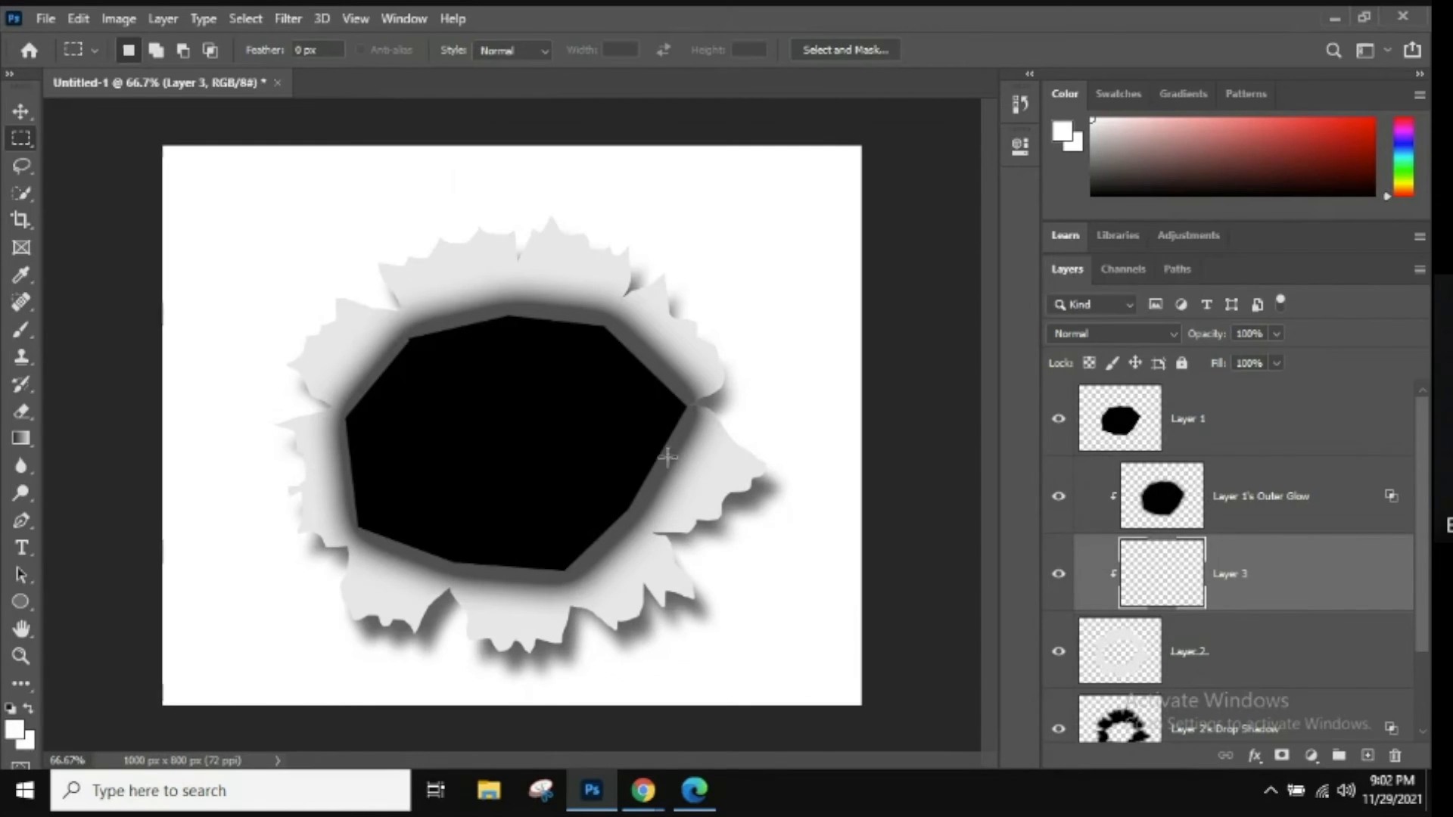
{"action": "left_click", "coordinate": [22, 329]}
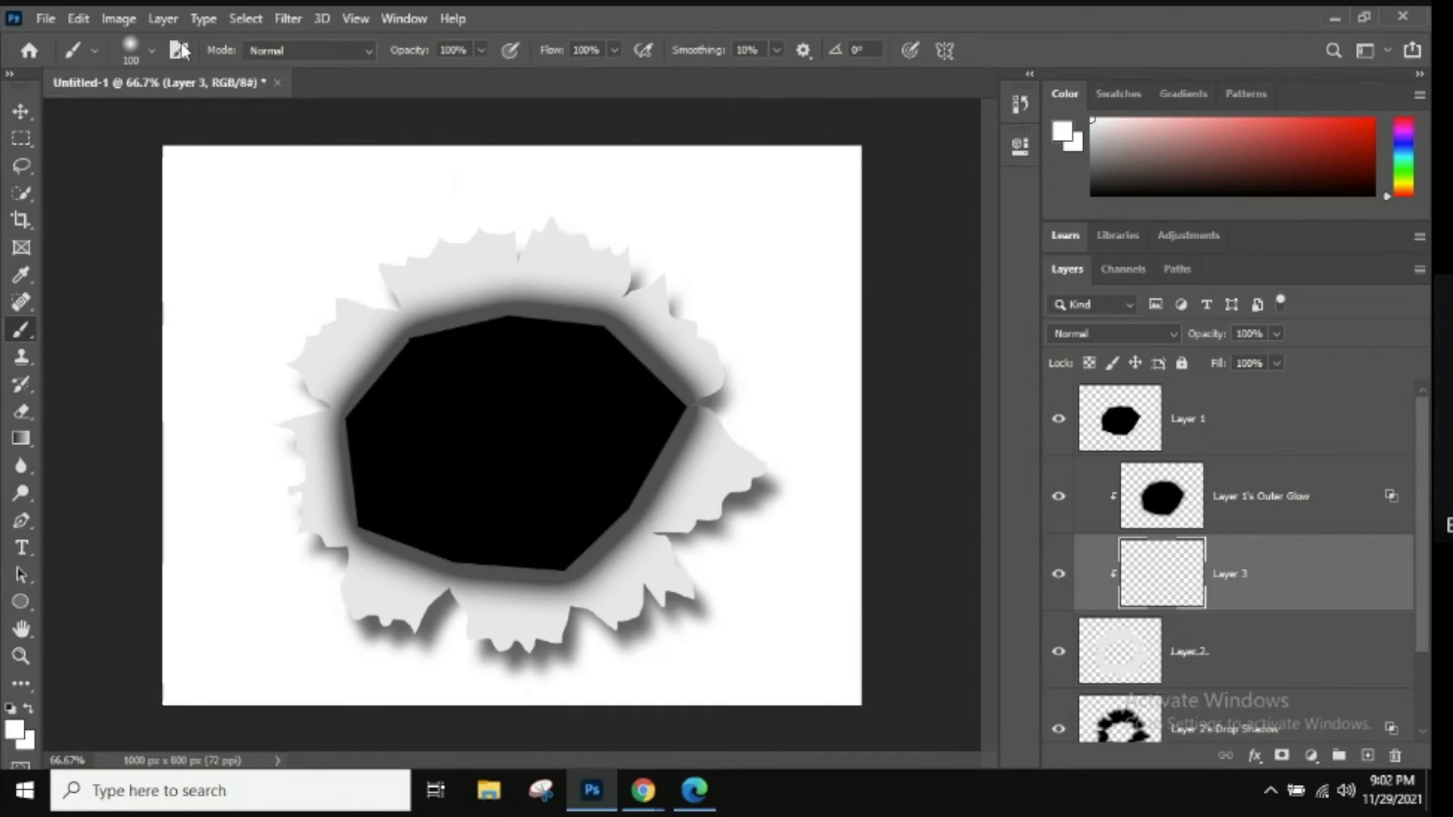
{"action": "left_click", "coordinate": [15, 730]}
{"action": "type", "text": "000000"}
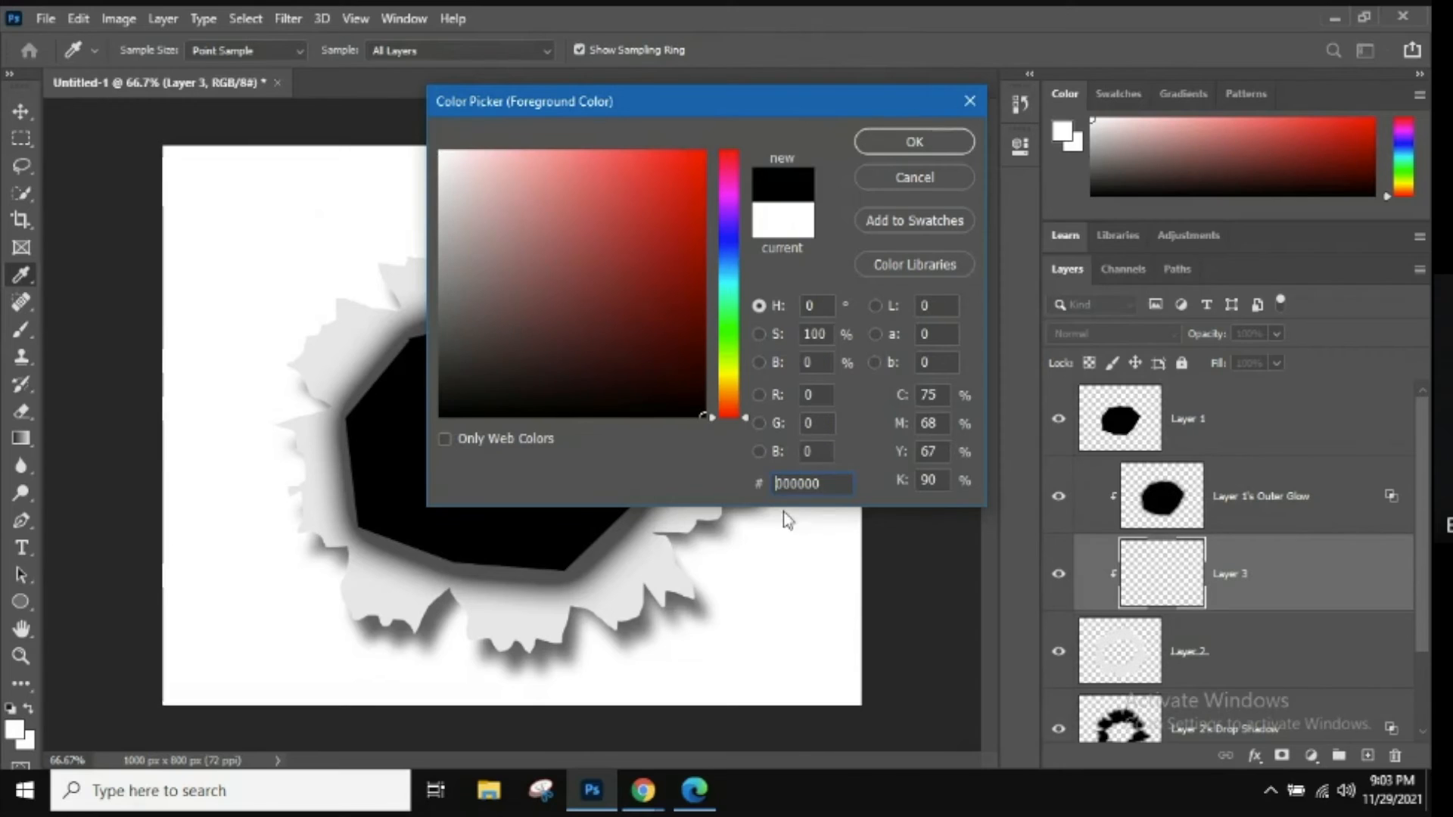
{"action": "left_click", "coordinate": [914, 142]}
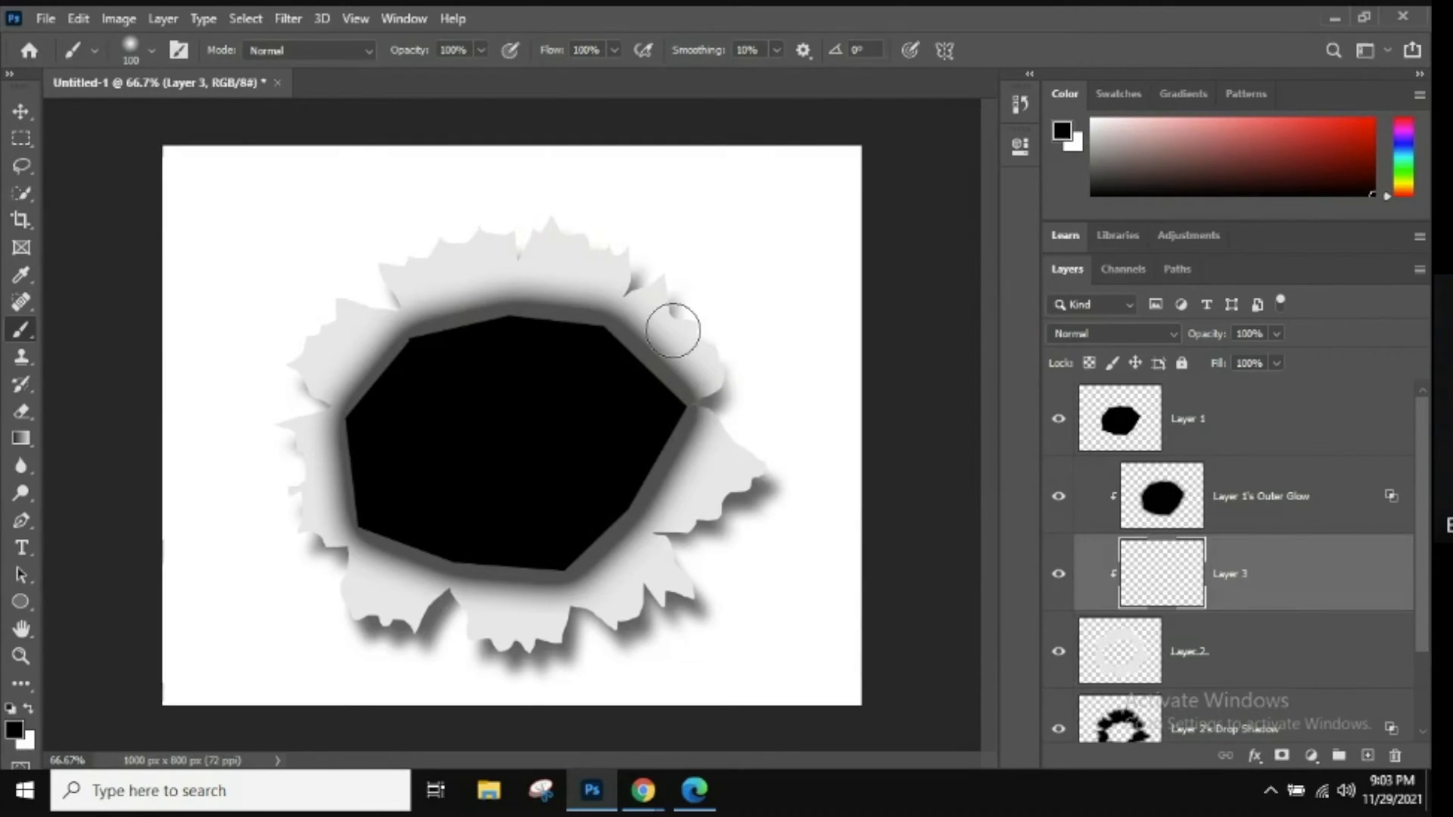
Paint black shading along the flaps' jagged outer edges on the clipped layer with a soft 125 px brush
{"action": "key", "text": "bracketleft"}
{"action": "key", "text": "bracketleft"}
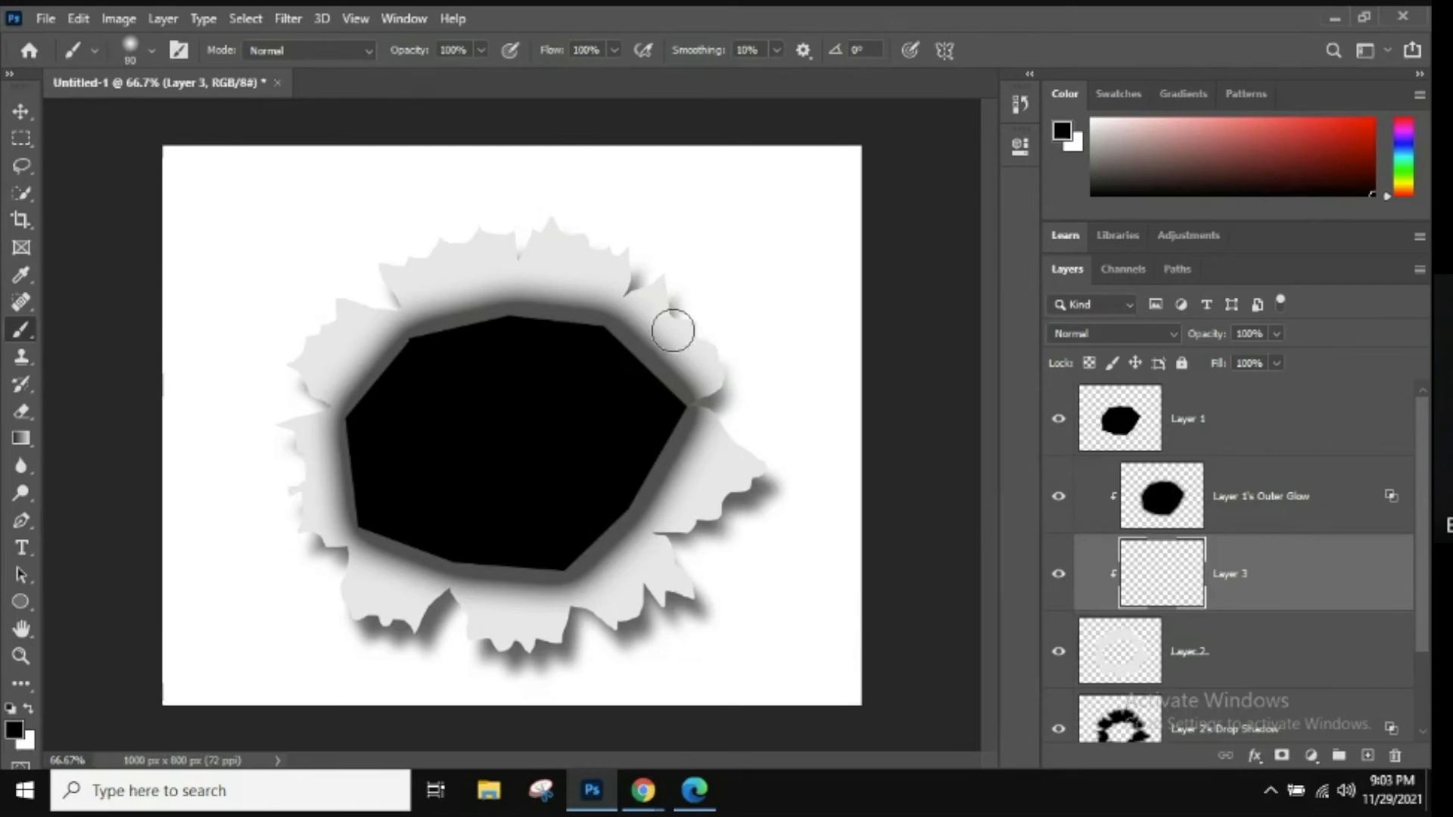
{"action": "key", "text": "bracketright"}
{"action": "key", "text": "bracketright"}
{"action": "key", "text": "bracketright"}
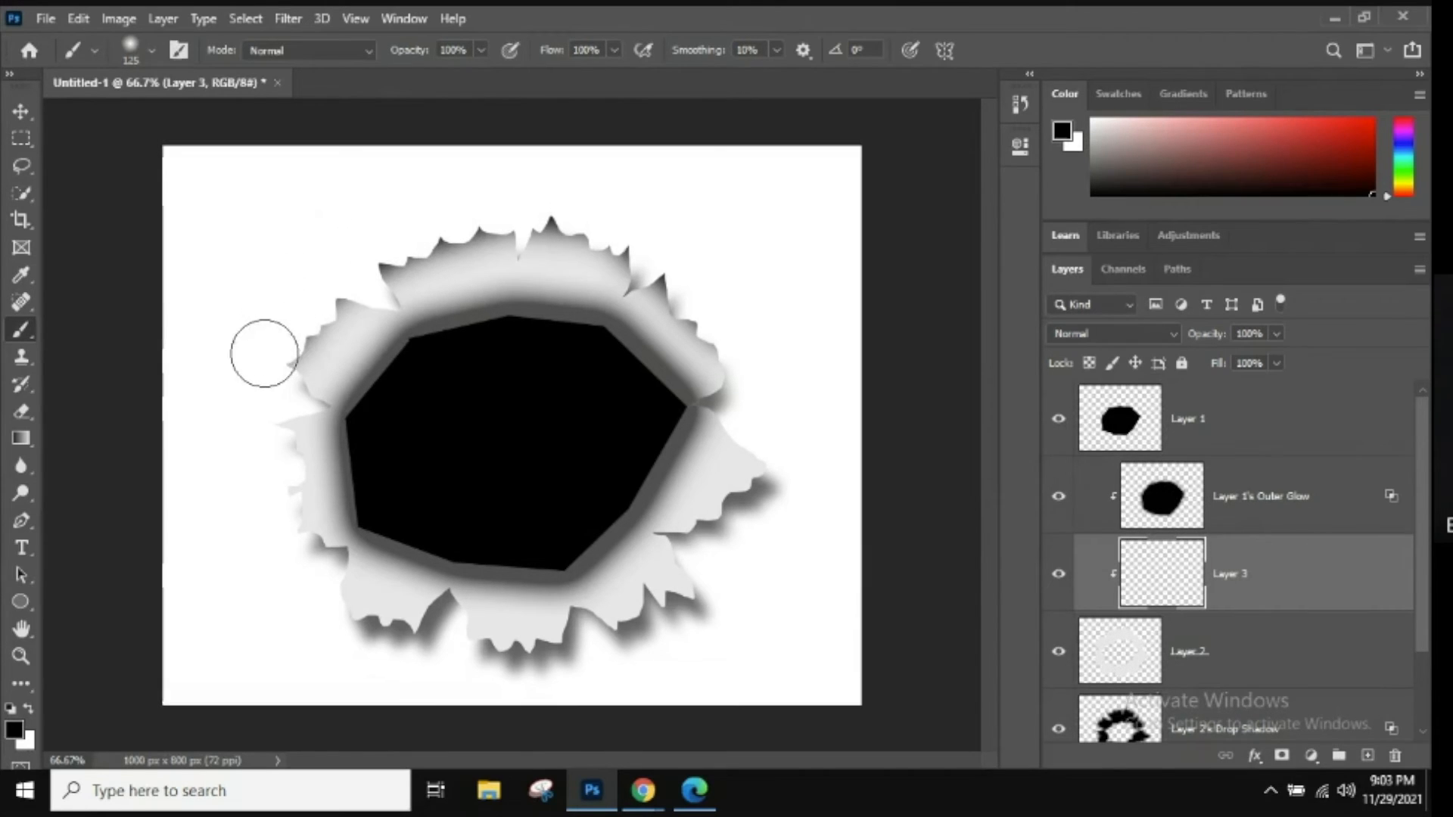
{"action": "mouse_move", "coordinate": [251, 405]}
{"action": "left_mouse_down"}
{"action": "mouse_move", "coordinate": [270, 554]}
{"action": "mouse_move", "coordinate": [310, 606]}
{"action": "mouse_move", "coordinate": [471, 682]}
{"action": "mouse_move", "coordinate": [612, 679]}
{"action": "mouse_move", "coordinate": [751, 579]}
{"action": "mouse_move", "coordinate": [702, 636]}
{"action": "mouse_move", "coordinate": [763, 546]}
{"action": "mouse_move", "coordinate": [779, 478]}
{"action": "mouse_move", "coordinate": [747, 555]}
{"action": "mouse_move", "coordinate": [666, 663]}
{"action": "mouse_move", "coordinate": [563, 692]}
{"action": "mouse_move", "coordinate": [504, 675]}
{"action": "mouse_move", "coordinate": [441, 687]}
{"action": "mouse_move", "coordinate": [344, 659]}
{"action": "mouse_move", "coordinate": [299, 622]}
{"action": "mouse_move", "coordinate": [262, 554]}
{"action": "mouse_move", "coordinate": [253, 411]}
{"action": "left_mouse_up"}
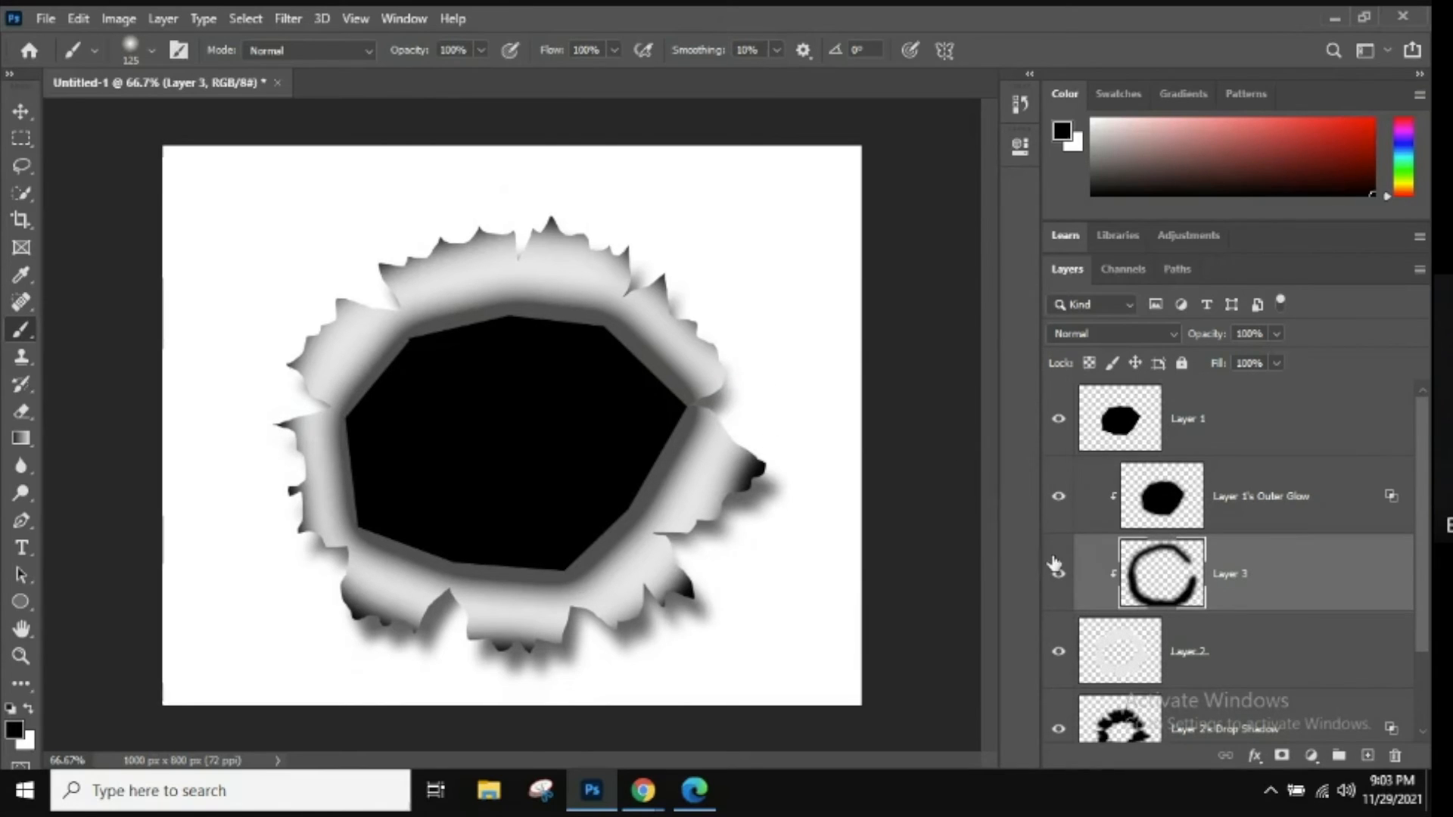
{"action": "mouse_move", "coordinate": [791, 440]}
{"action": "left_mouse_down"}
{"action": "mouse_move", "coordinate": [733, 325]}
{"action": "mouse_move", "coordinate": [793, 440]}
{"action": "left_mouse_up"}
Reduce the black edge-shading layer's opacity to about 52%
{"action": "left_click", "coordinate": [1276, 334]}
{"action": "left_click_drag", "start_coordinate": [1274, 354], "coordinate": [1194, 348]}
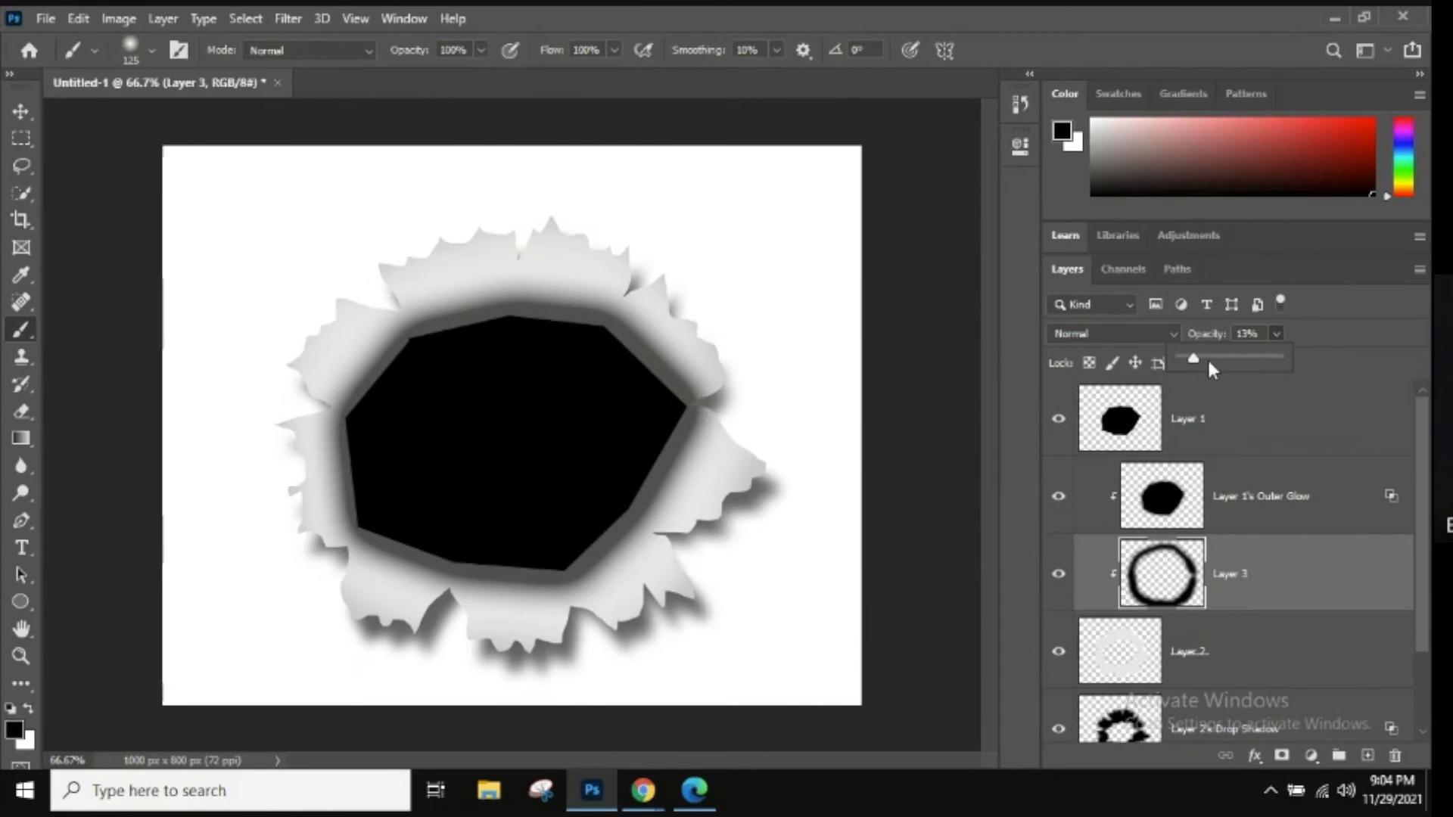
{"action": "left_click_drag", "start_coordinate": [1195, 361], "coordinate": [1226, 360]}
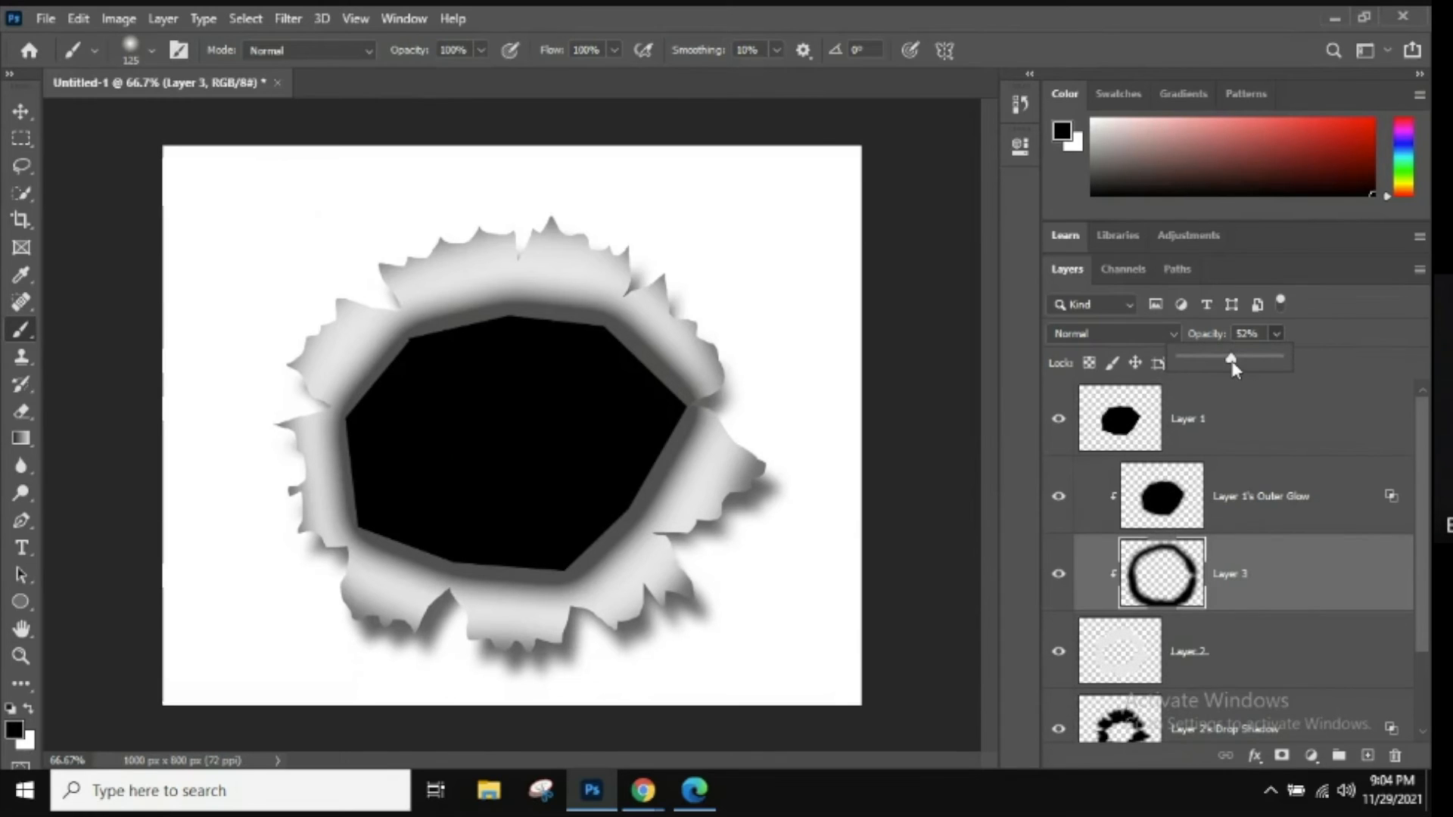
Add another clipped layer above the edge-shading layer and set the foreground color to white (ffffff)
{"action": "left_click", "coordinate": [1367, 755]}
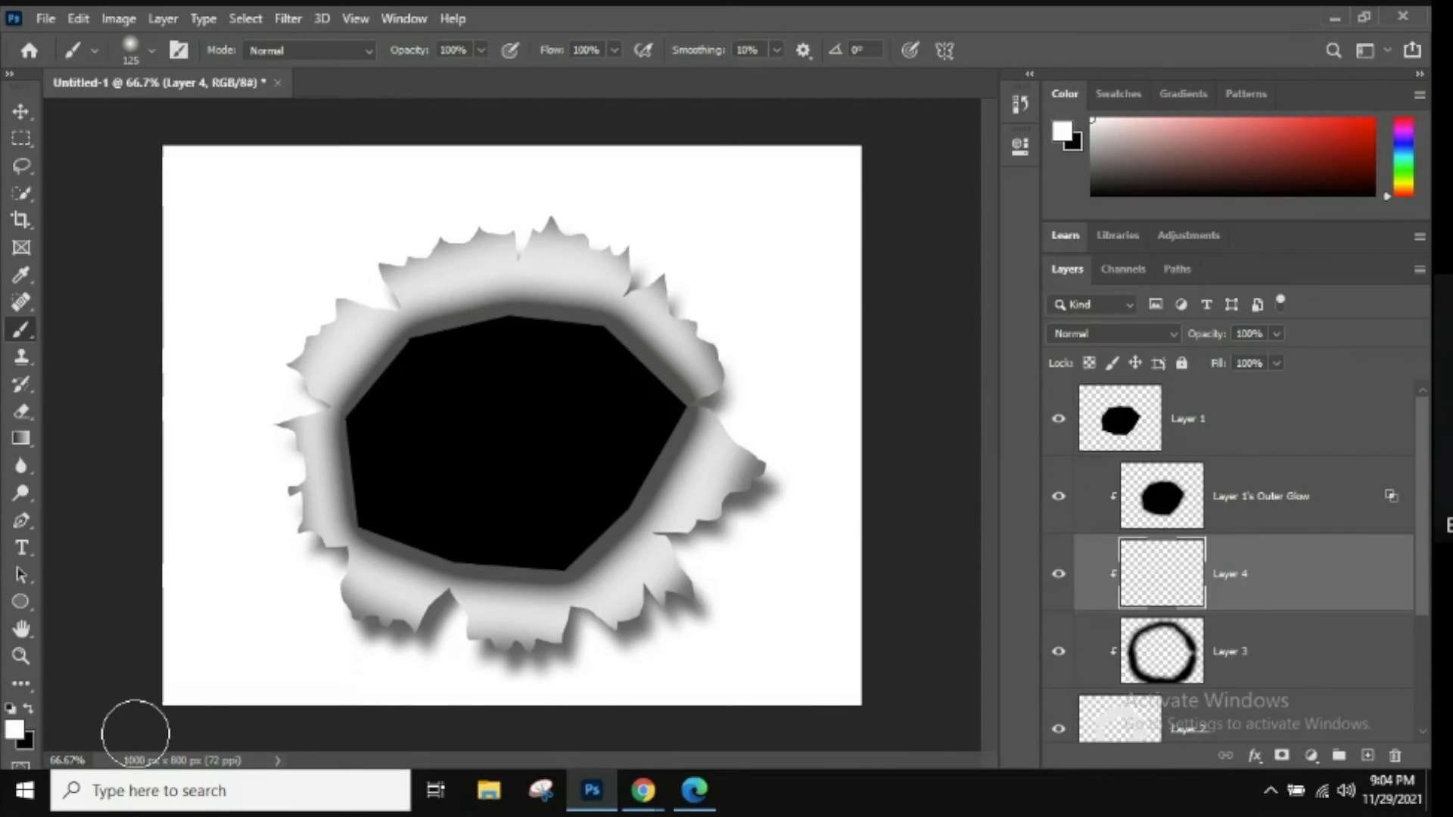
{"action": "left_click", "coordinate": [14, 729]}
{"action": "type", "text": "ffffff"}
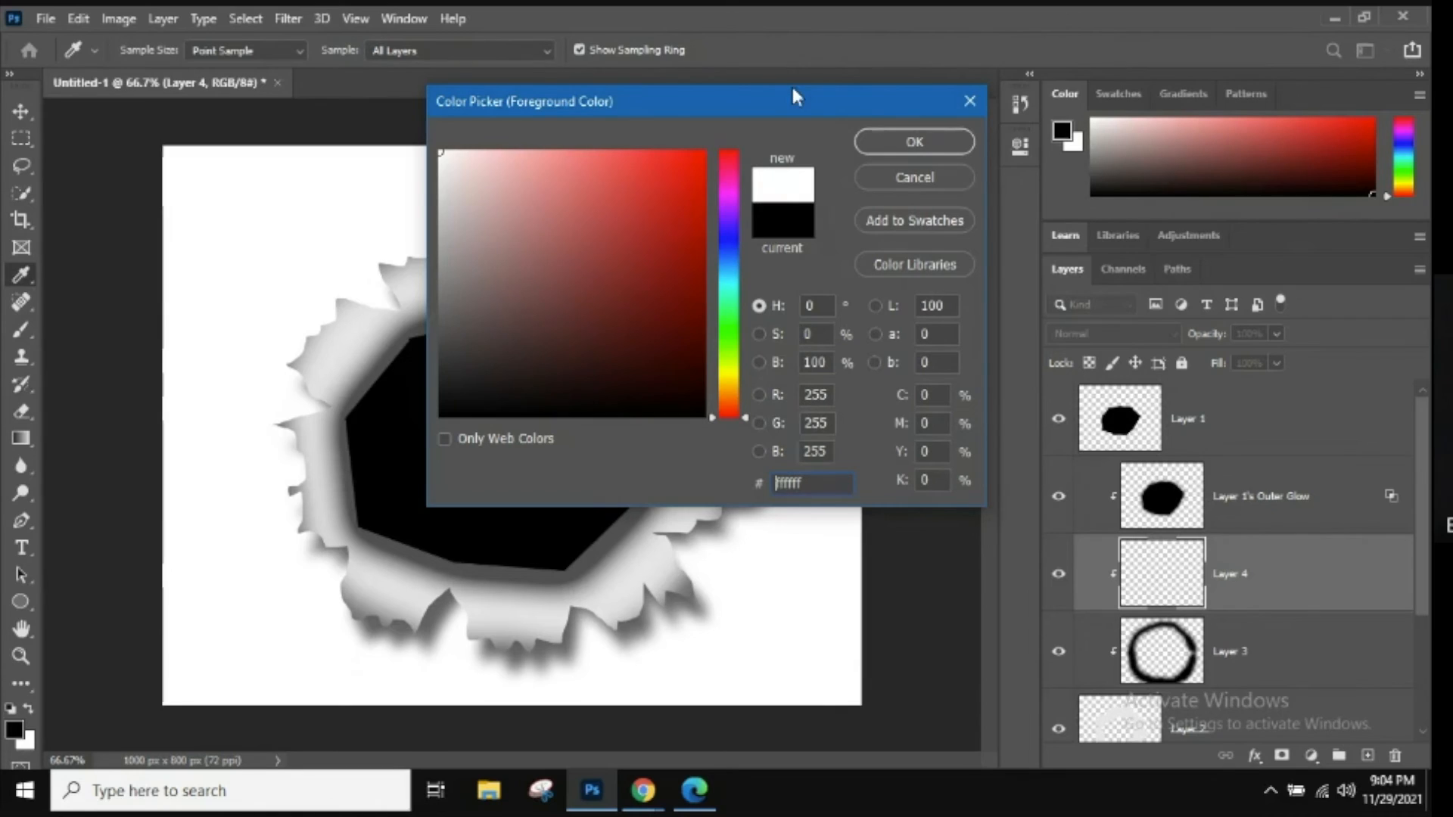
{"action": "left_click", "coordinate": [898, 151]}
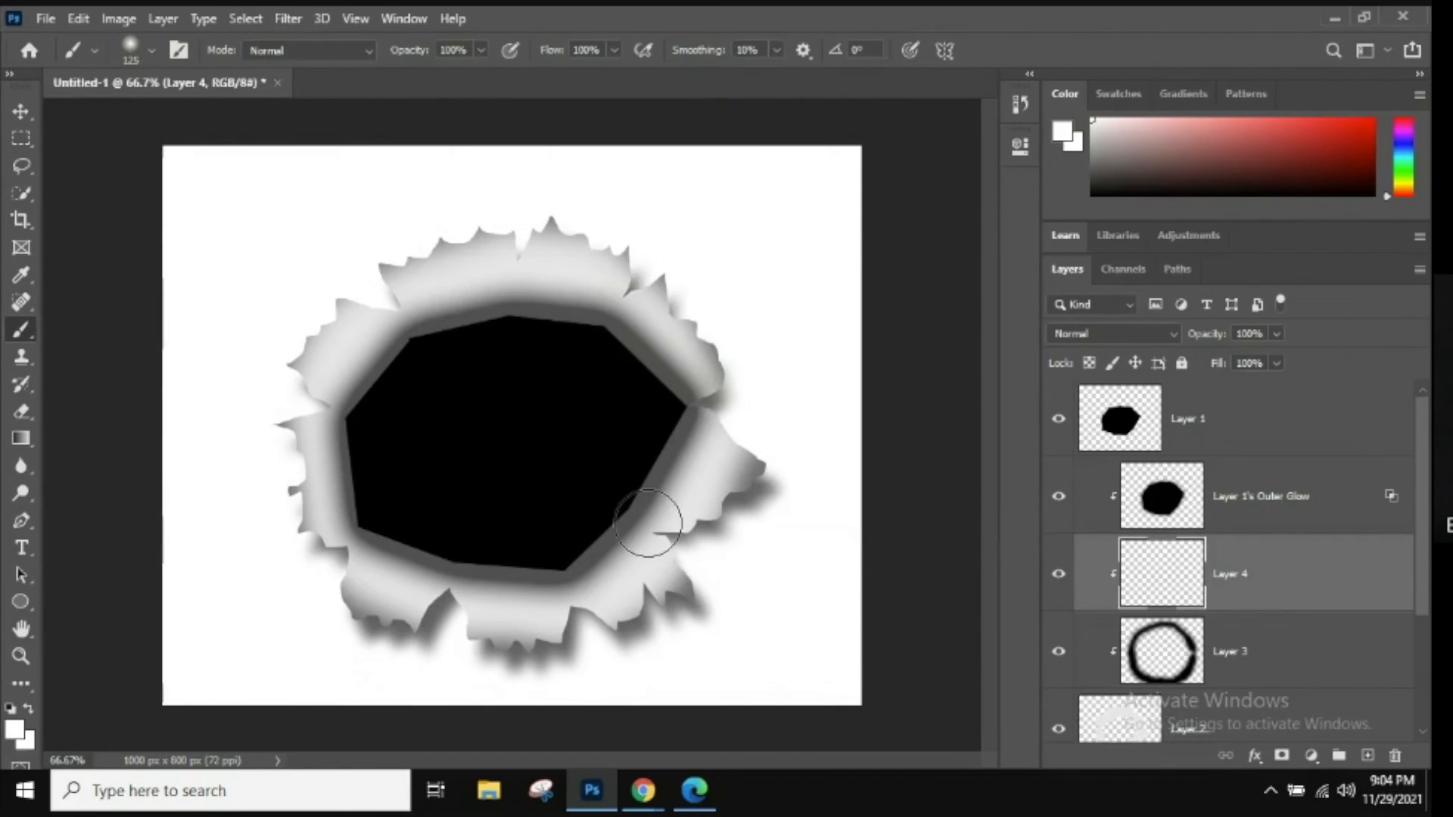
Paint white highlights along the middle of the flaps around the hole with a soft 60 px brush
{"action": "key", "text": "bracketleft"}
{"action": "key", "text": "bracketleft"}
{"action": "key", "text": "bracketleft"}
{"action": "key", "text": "bracketleft"}
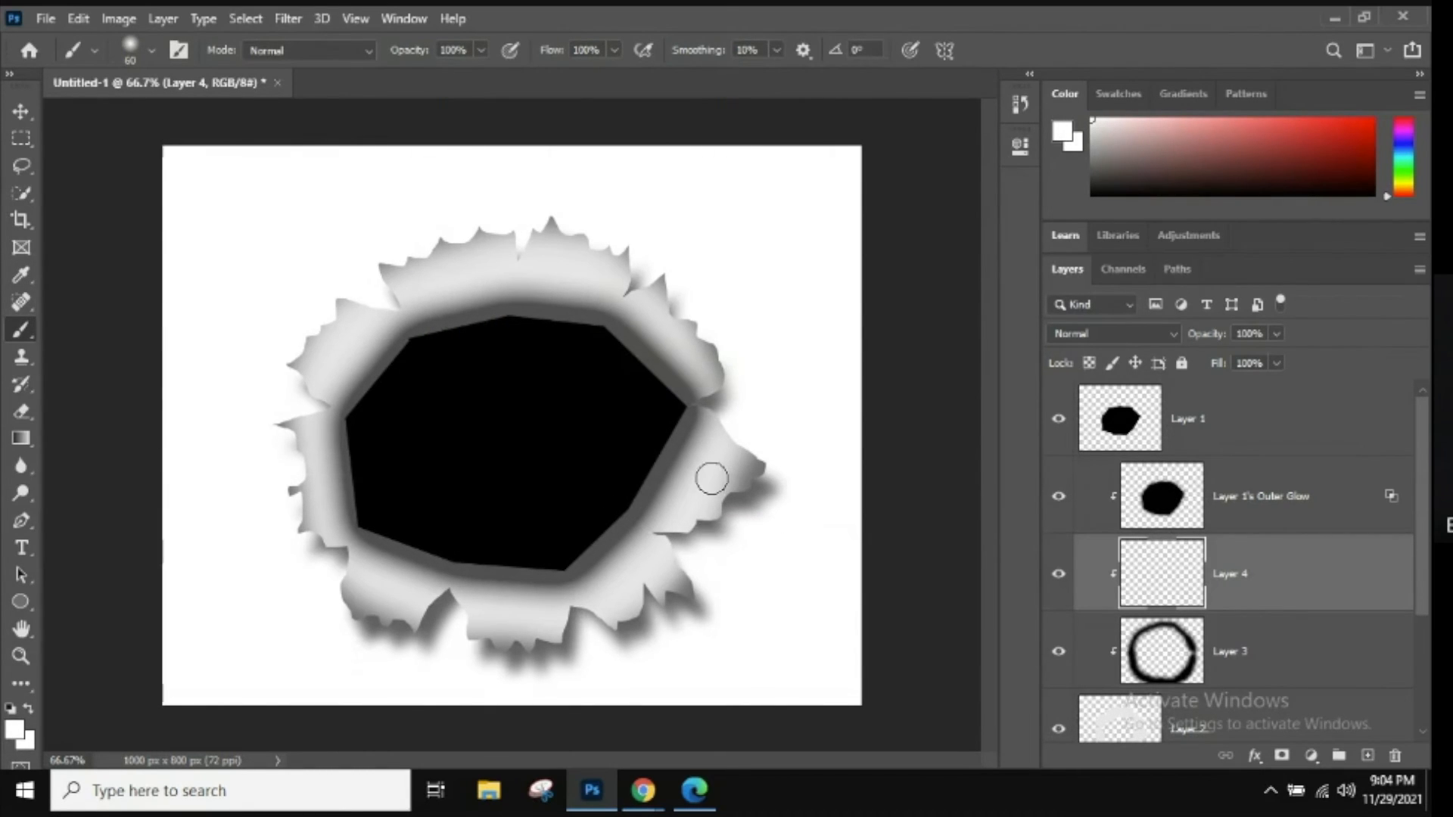
{"action": "mouse_move", "coordinate": [708, 475]}
{"action": "left_mouse_down"}
{"action": "mouse_move", "coordinate": [665, 545]}
{"action": "mouse_move", "coordinate": [600, 600]}
{"action": "mouse_move", "coordinate": [550, 619]}
{"action": "mouse_move", "coordinate": [480, 613]}
{"action": "mouse_move", "coordinate": [363, 587]}
{"action": "mouse_move", "coordinate": [321, 519]}
{"action": "mouse_move", "coordinate": [305, 428]}
{"action": "mouse_move", "coordinate": [341, 334]}
{"action": "mouse_move", "coordinate": [373, 305]}
{"action": "mouse_move", "coordinate": [451, 259]}
{"action": "mouse_move", "coordinate": [513, 246]}
{"action": "mouse_move", "coordinate": [620, 285]}
{"action": "mouse_move", "coordinate": [682, 343]}
{"action": "mouse_move", "coordinate": [721, 428]}
{"action": "mouse_move", "coordinate": [691, 506]}
{"action": "left_mouse_up"}
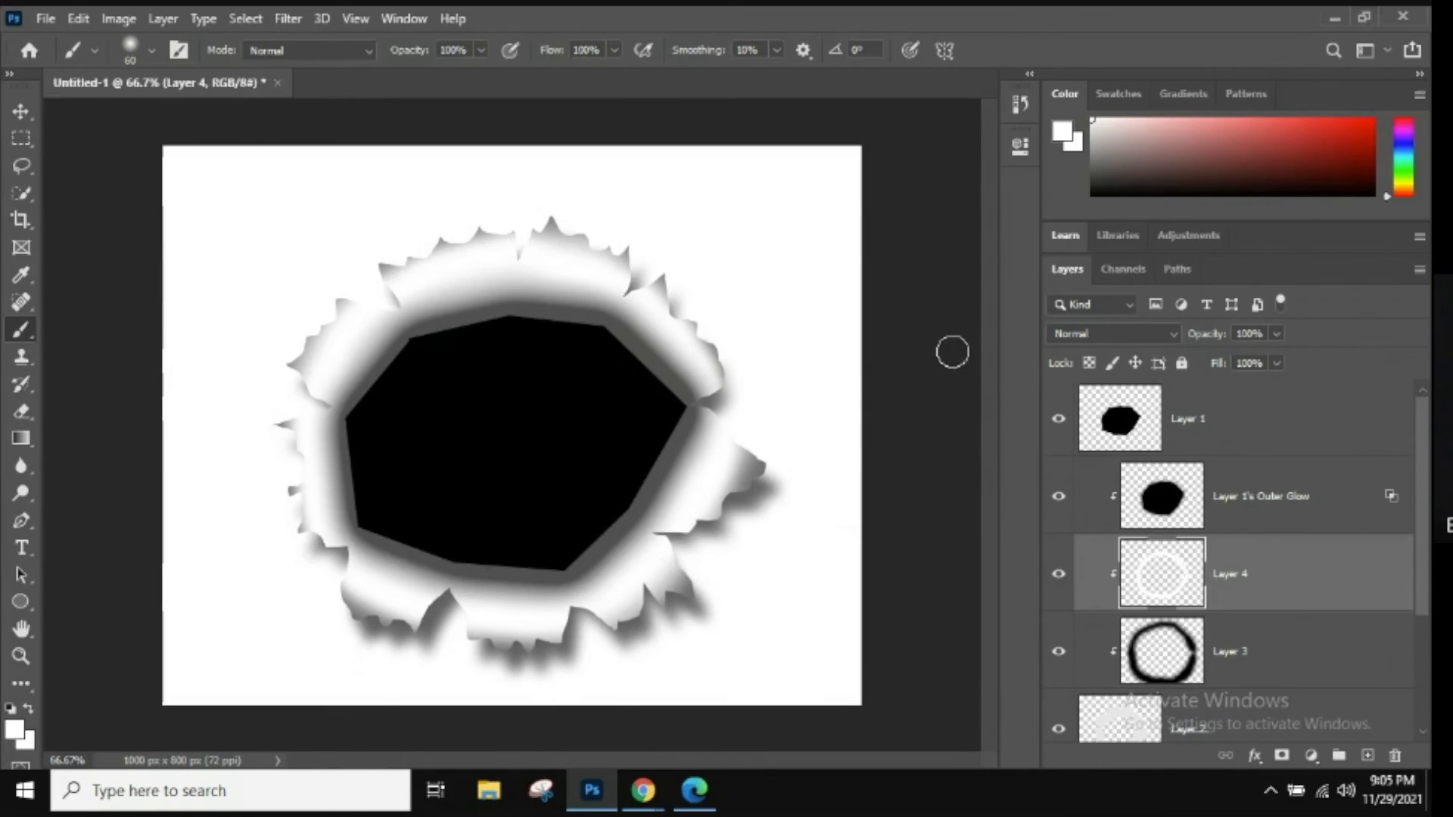
Reduce the white highlight layer's opacity to 50%
{"action": "left_click", "coordinate": [1276, 333]}
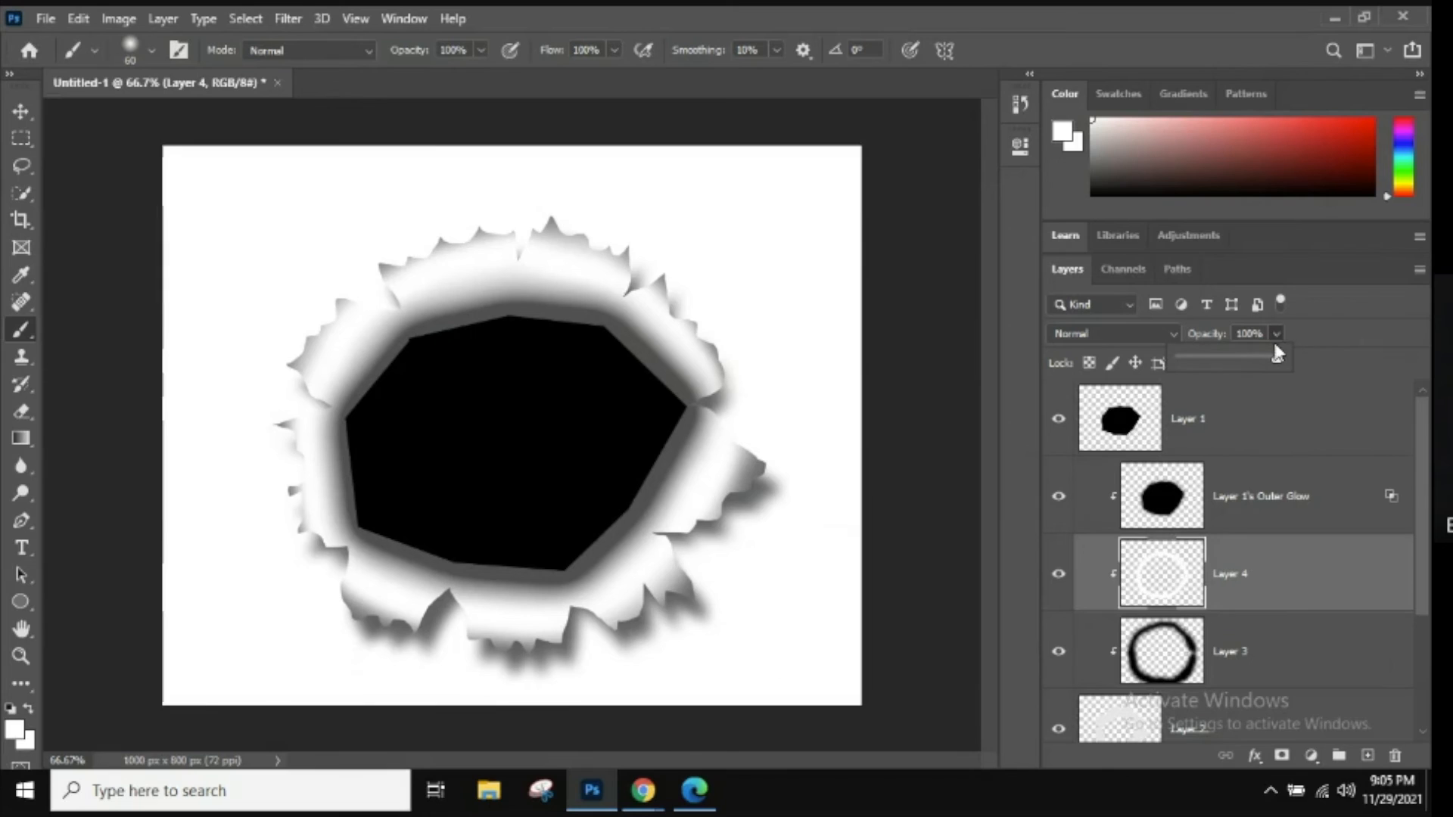
{"action": "left_click_drag", "start_coordinate": [1277, 360], "coordinate": [1228, 361]}
{"action": "left_click", "coordinate": [1346, 317]}
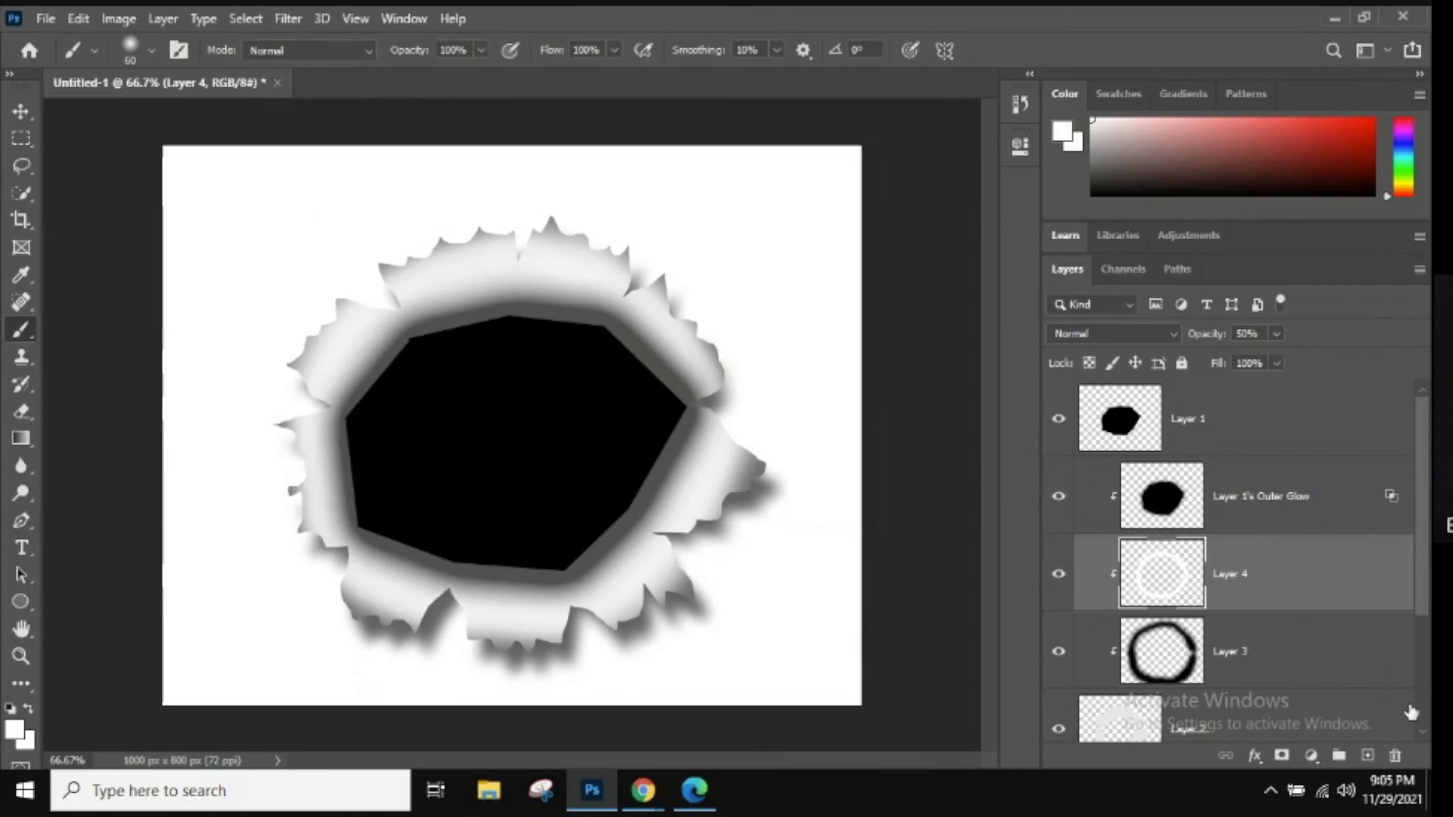
Open the GLOVE image from the Downloads folder
{"action": "mouse_move", "coordinate": [642, 791]}
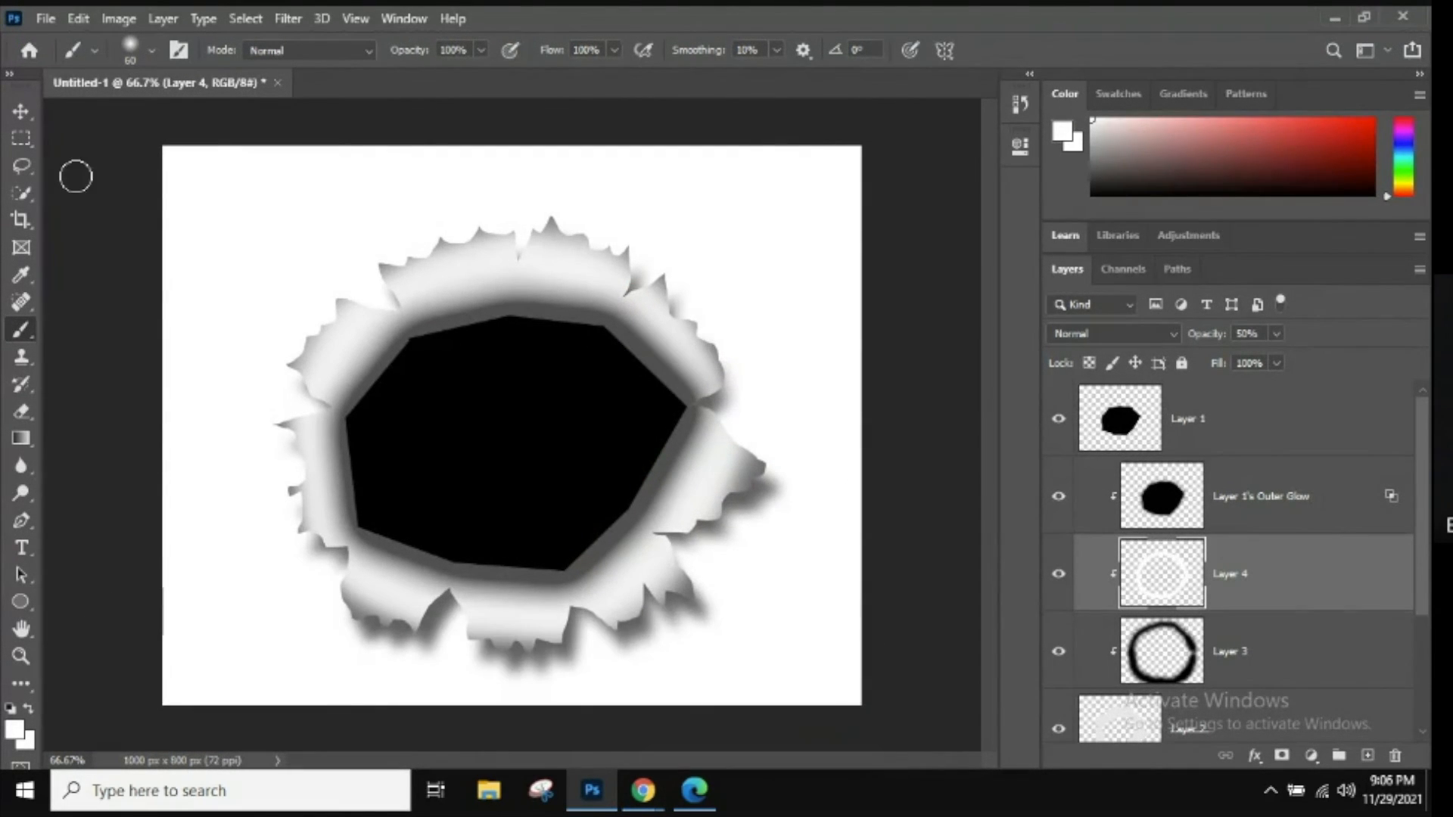
{"action": "left_click", "coordinate": [47, 19]}
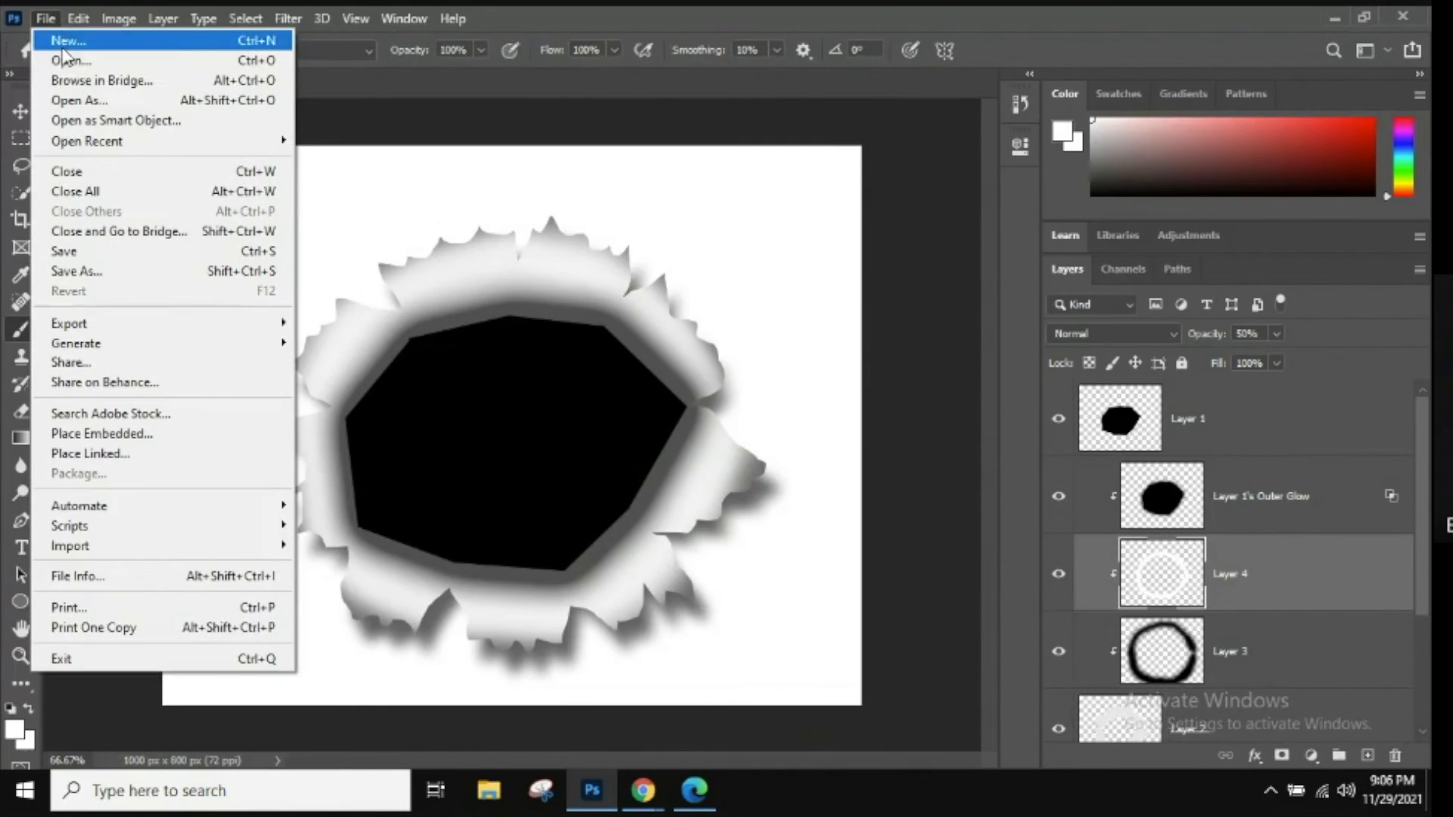
{"action": "left_click", "coordinate": [68, 60]}
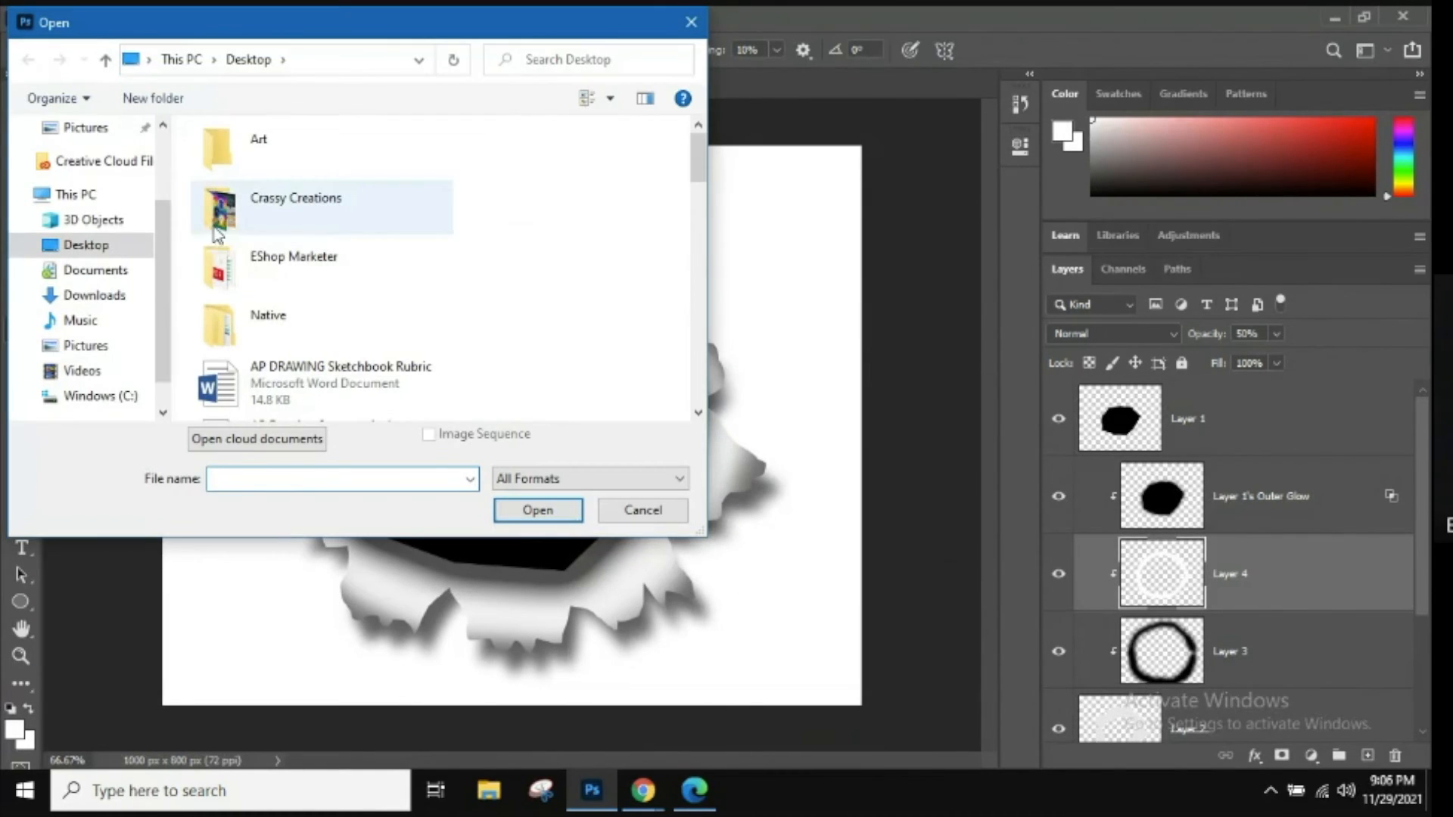
{"action": "left_click", "coordinate": [90, 295]}
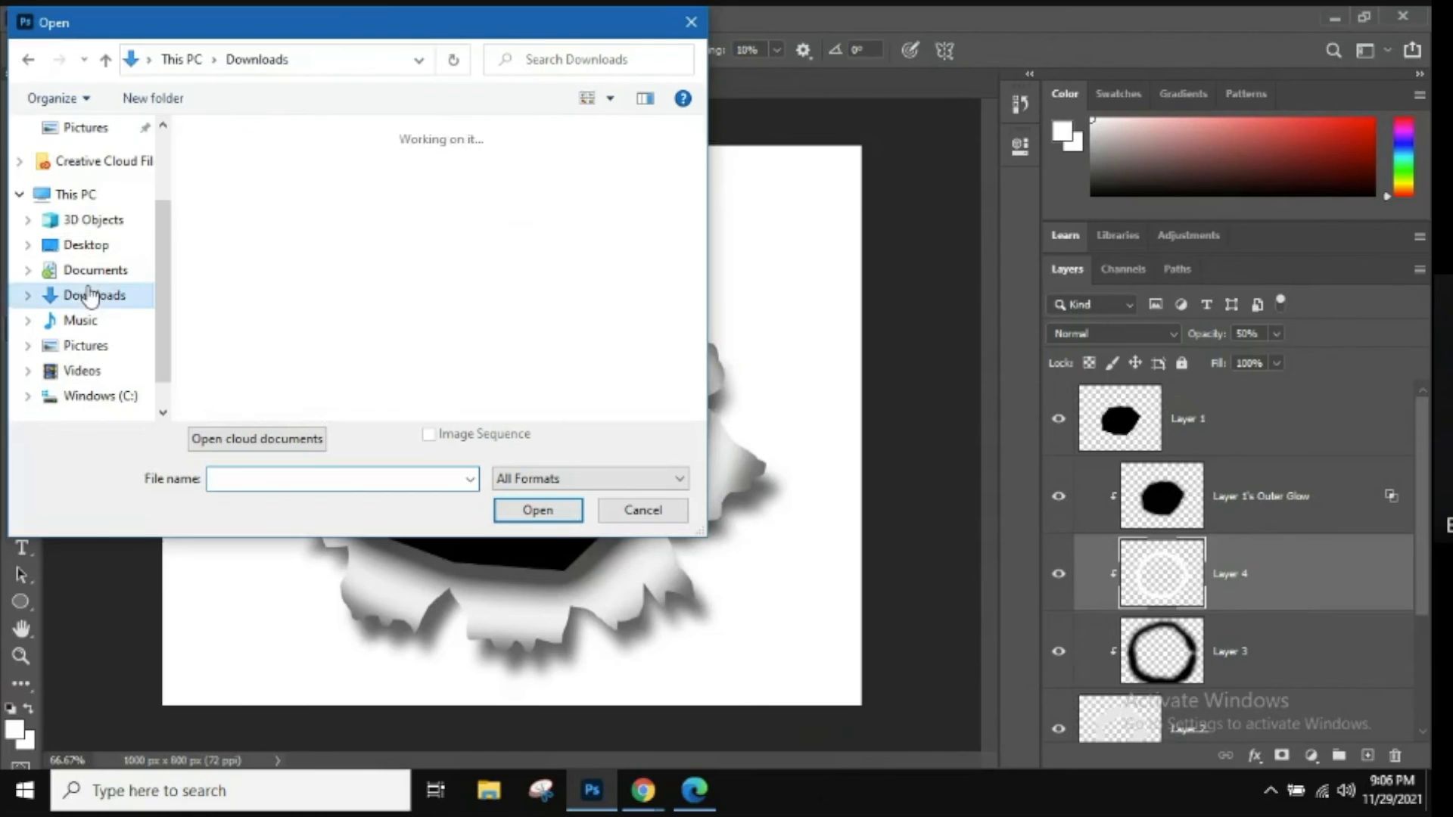
{"action": "left_click", "coordinate": [241, 193]}
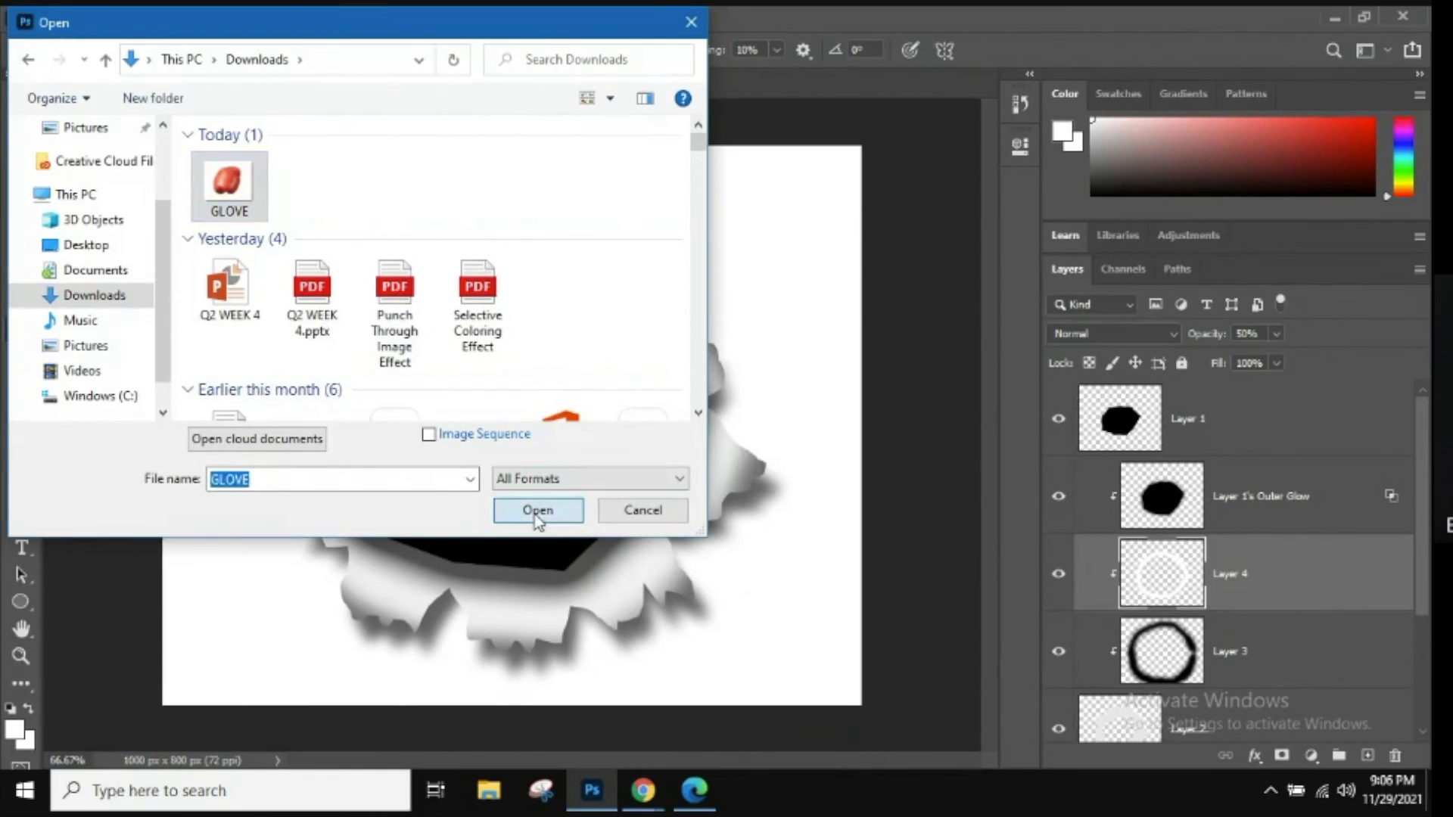
{"action": "left_click", "coordinate": [537, 510]}
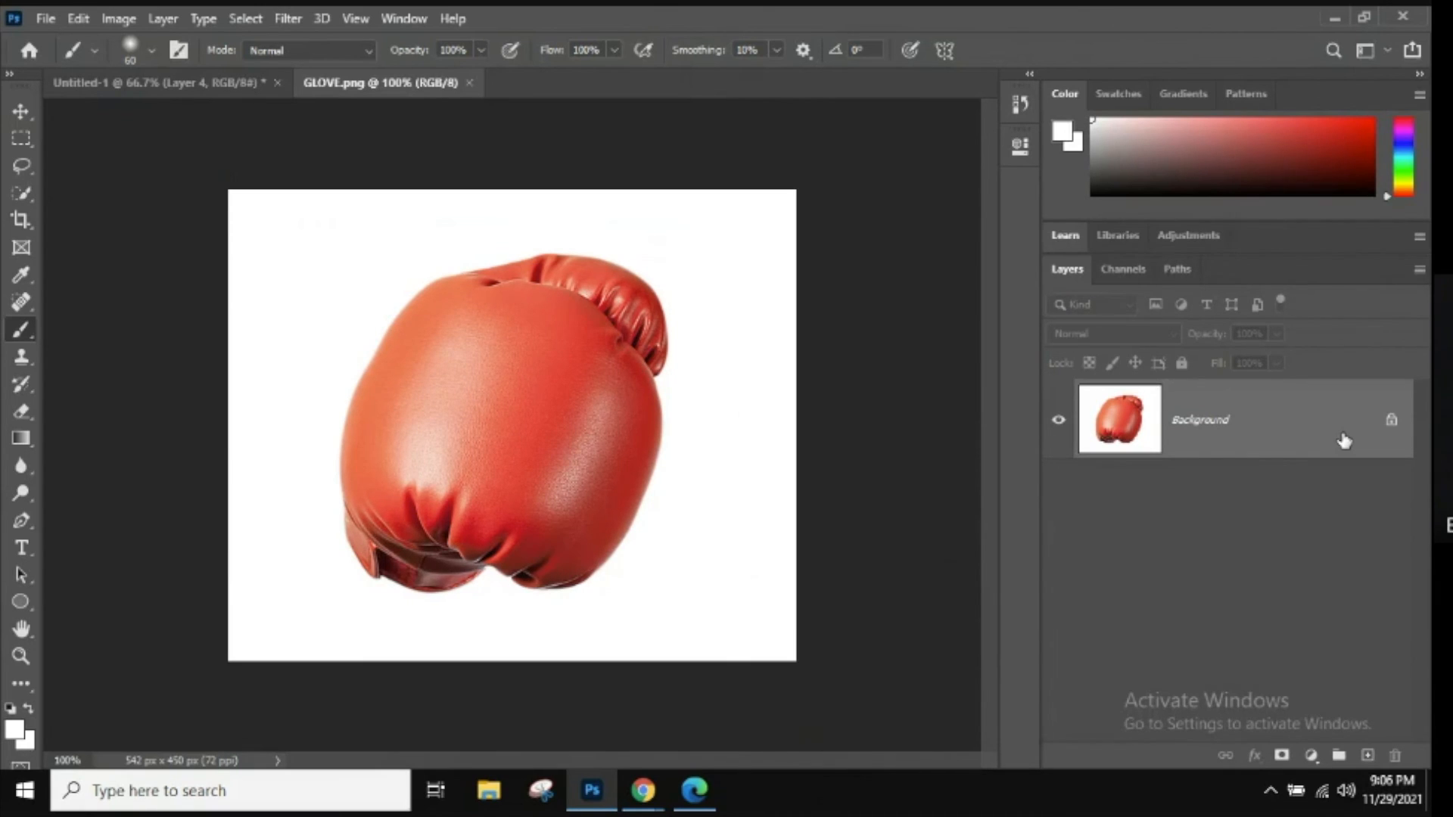
Unlock the glove's background layer and delete the white area around the glove using a Magic Wand selection
{"action": "left_click", "coordinate": [1391, 422]}
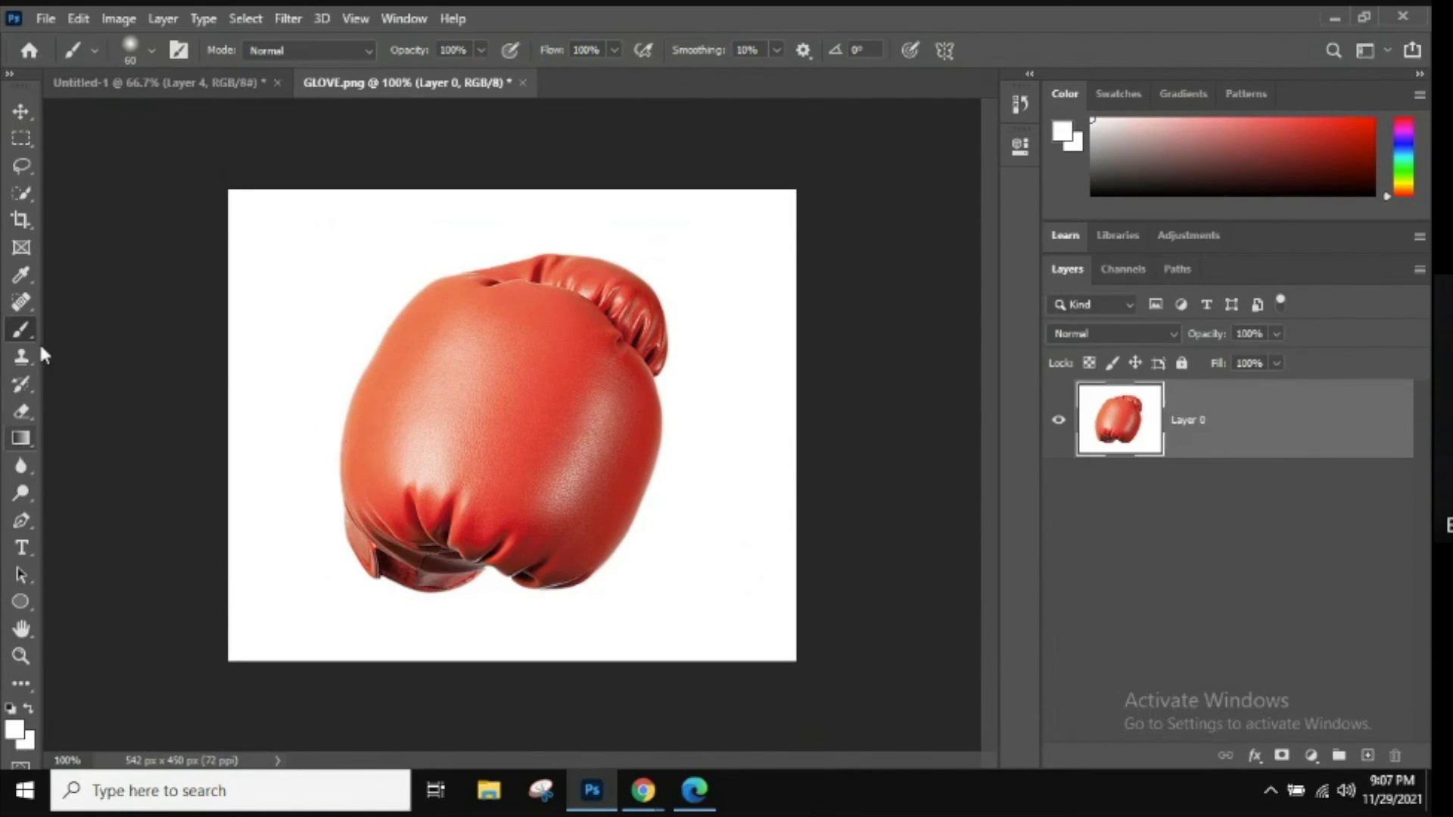
{"action": "left_click", "coordinate": [21, 198]}
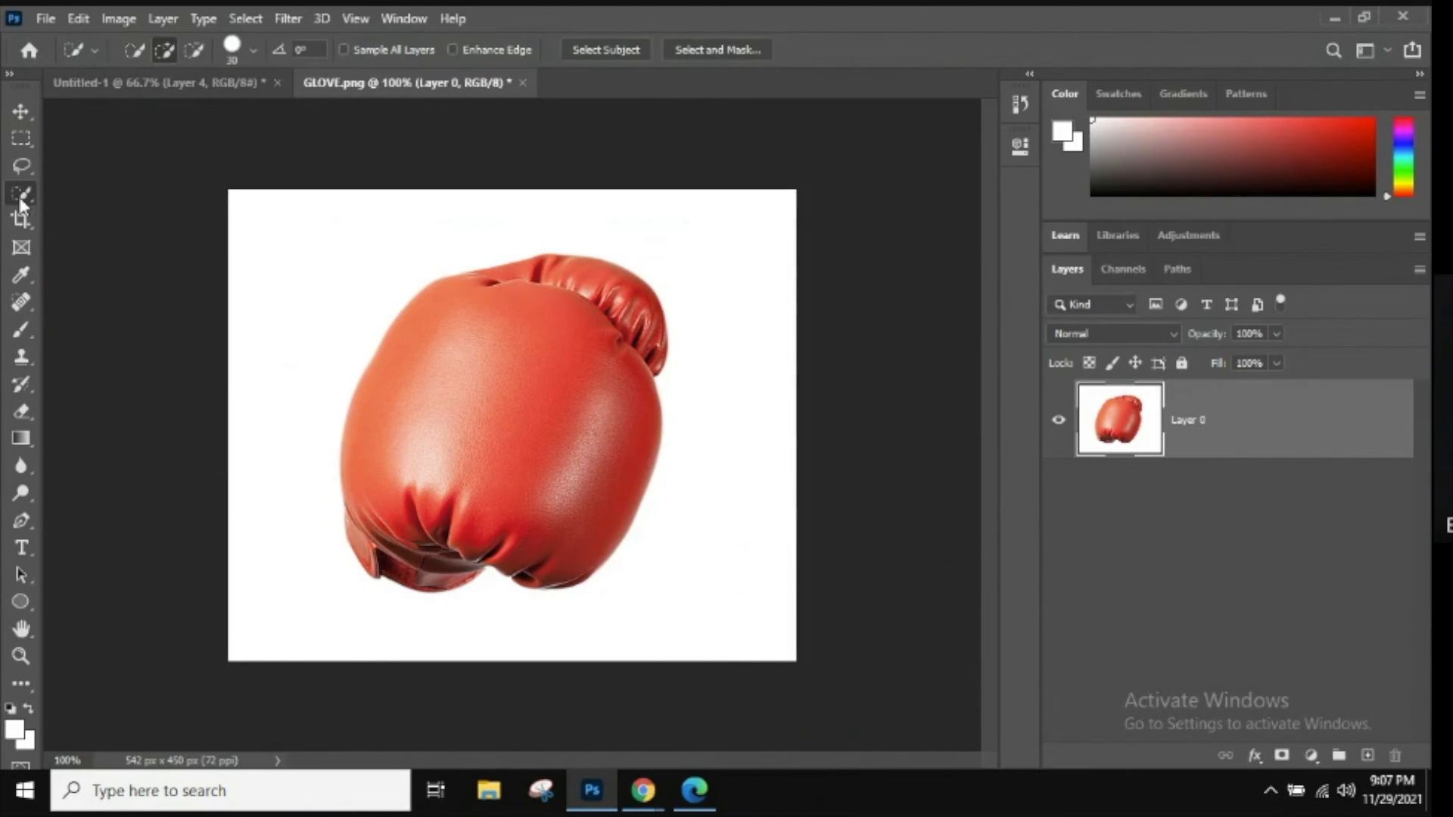
{"action": "right_click", "coordinate": [21, 198]}
{"action": "left_click", "coordinate": [106, 233]}
{"action": "left_click", "coordinate": [293, 274]}
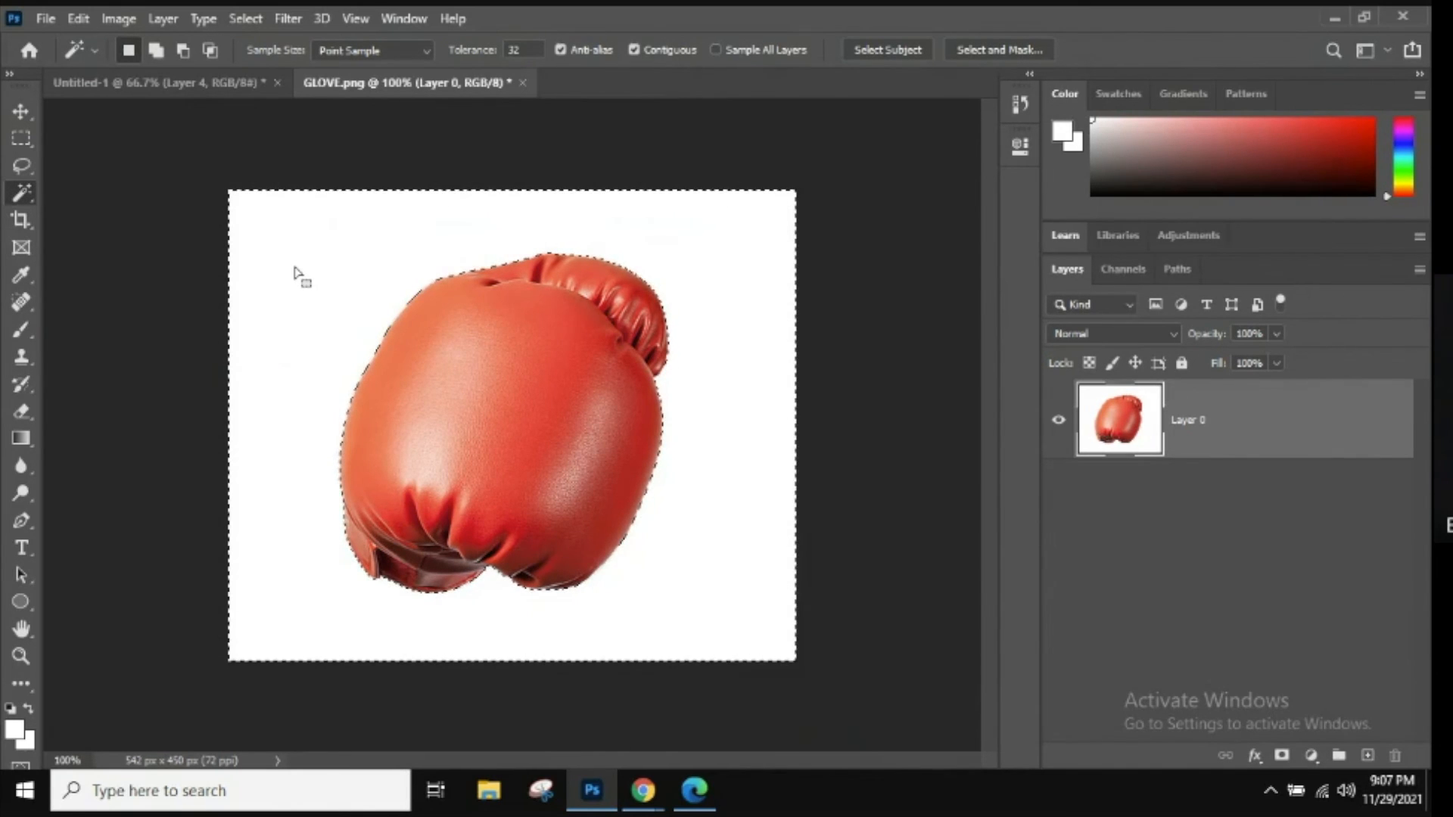
{"action": "key", "text": "Delete"}
{"action": "key", "text": "ctrl+d"}
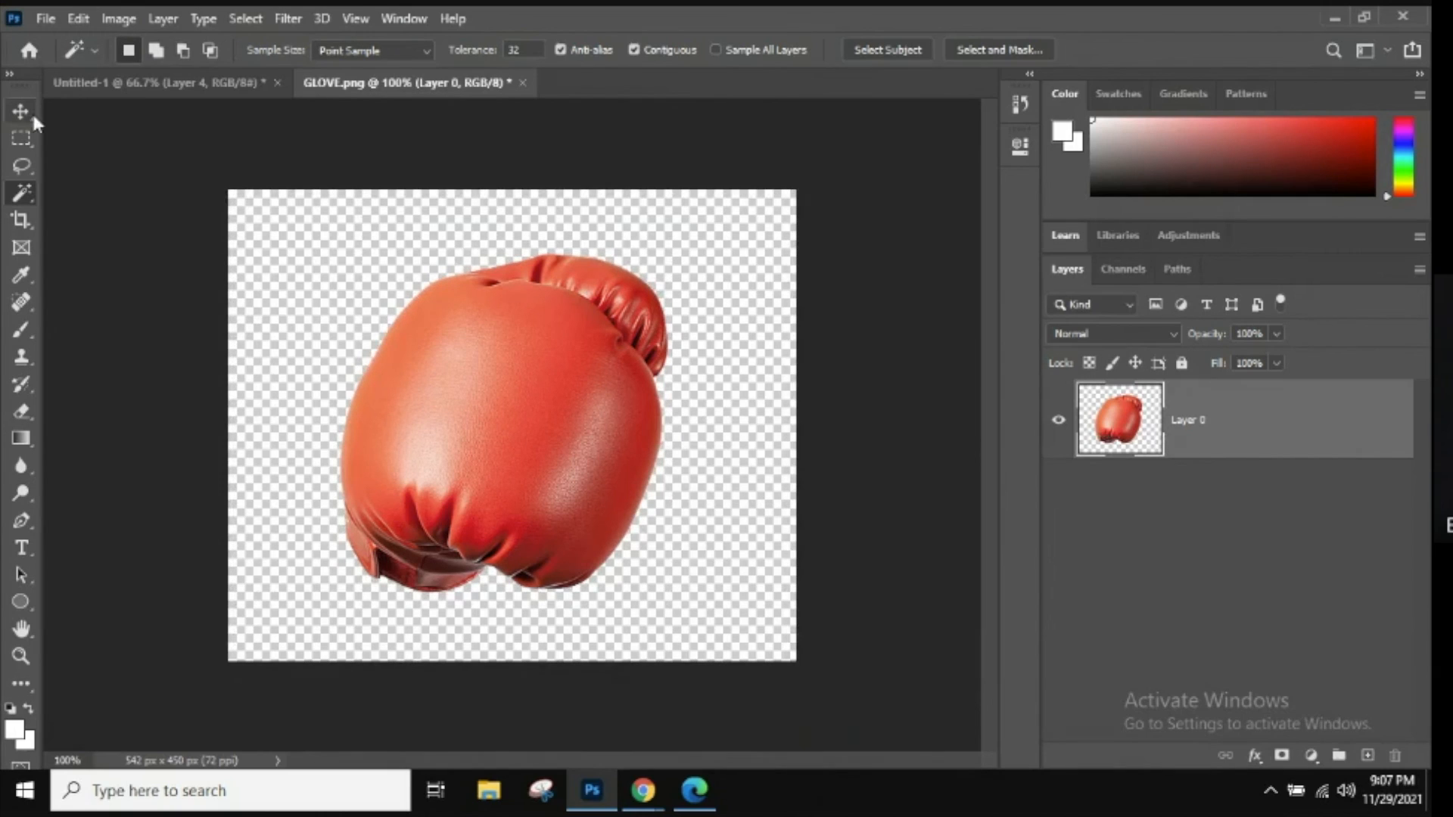
Copy the cut-out glove into the Untitled-1 document as a new layer directly above the black hole layer, Layer 1
{"action": "left_click", "coordinate": [32, 116]}
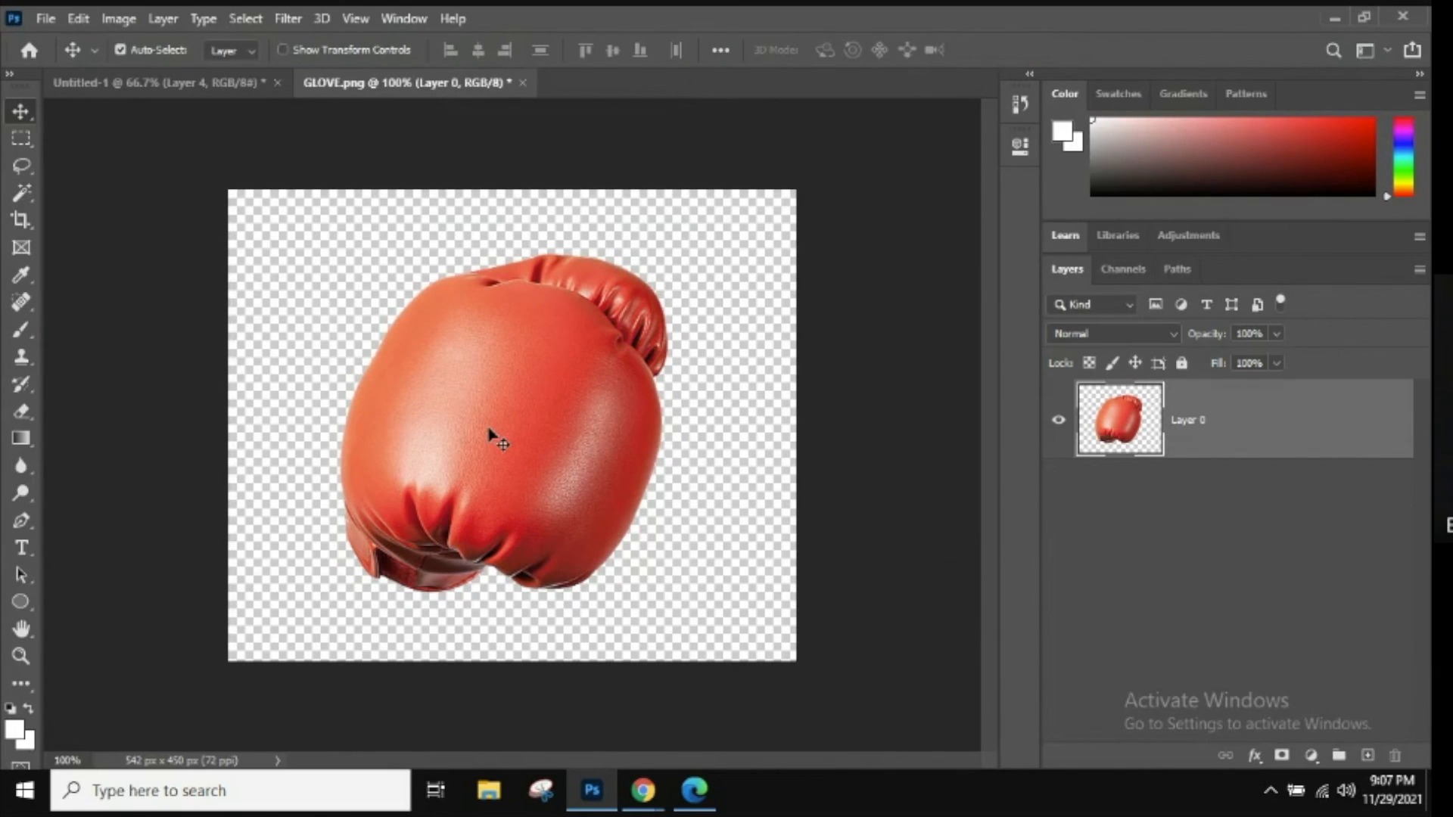
{"action": "key", "text": "ctrl"}
{"action": "left_click", "coordinate": [219, 85]}
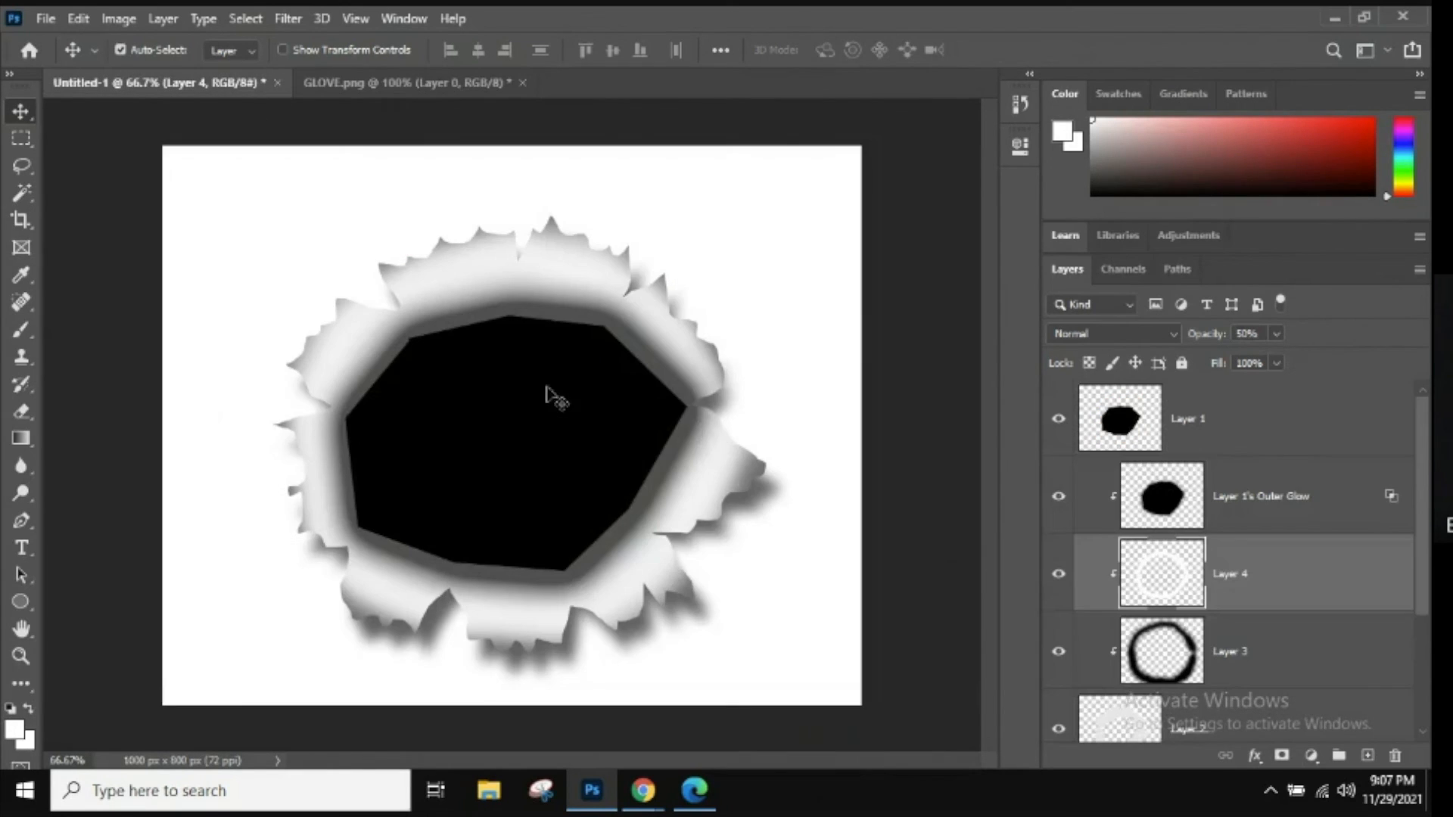
{"action": "left_click", "coordinate": [1264, 422]}
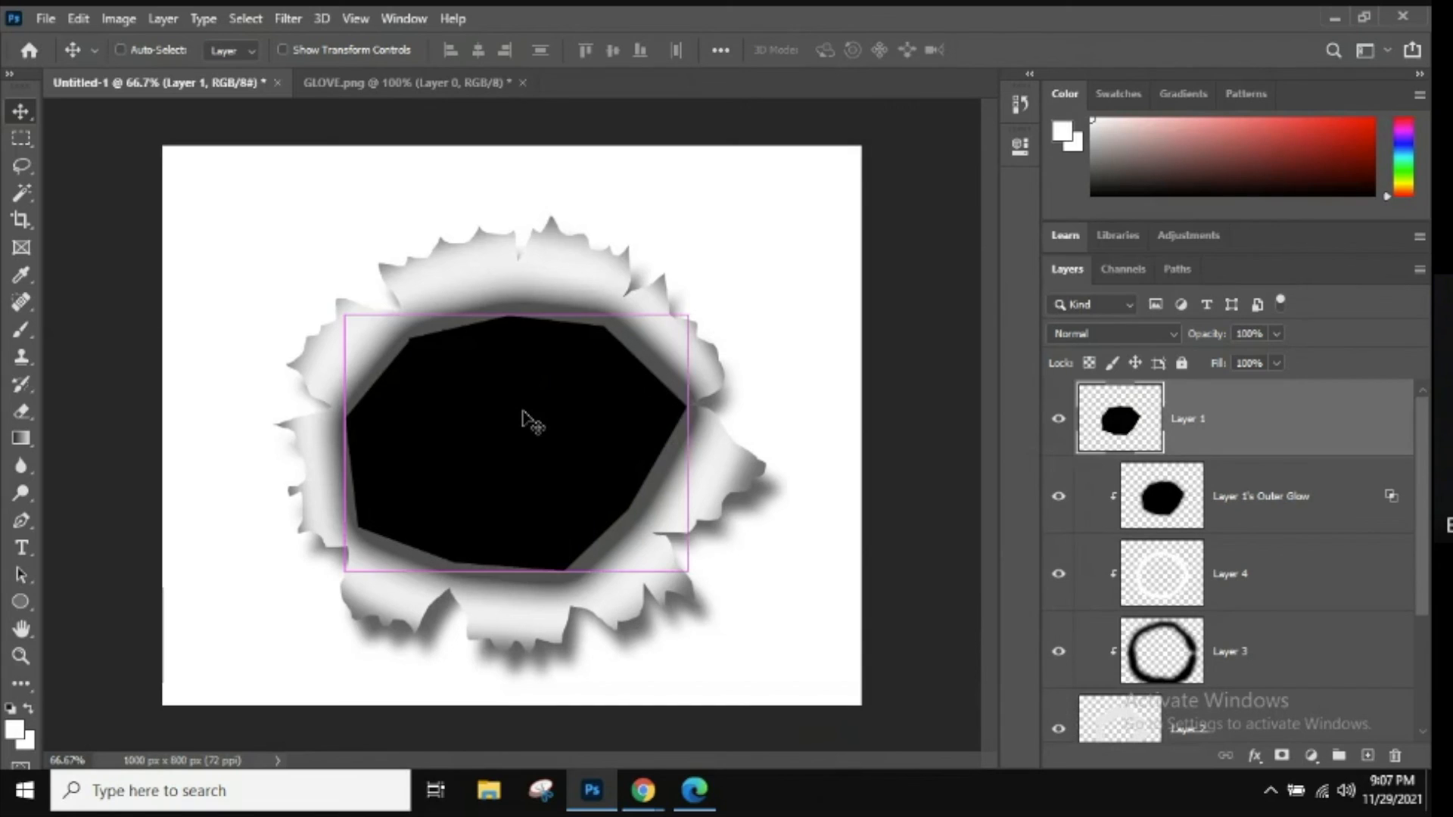
{"action": "key", "text": "ctrl+v"}
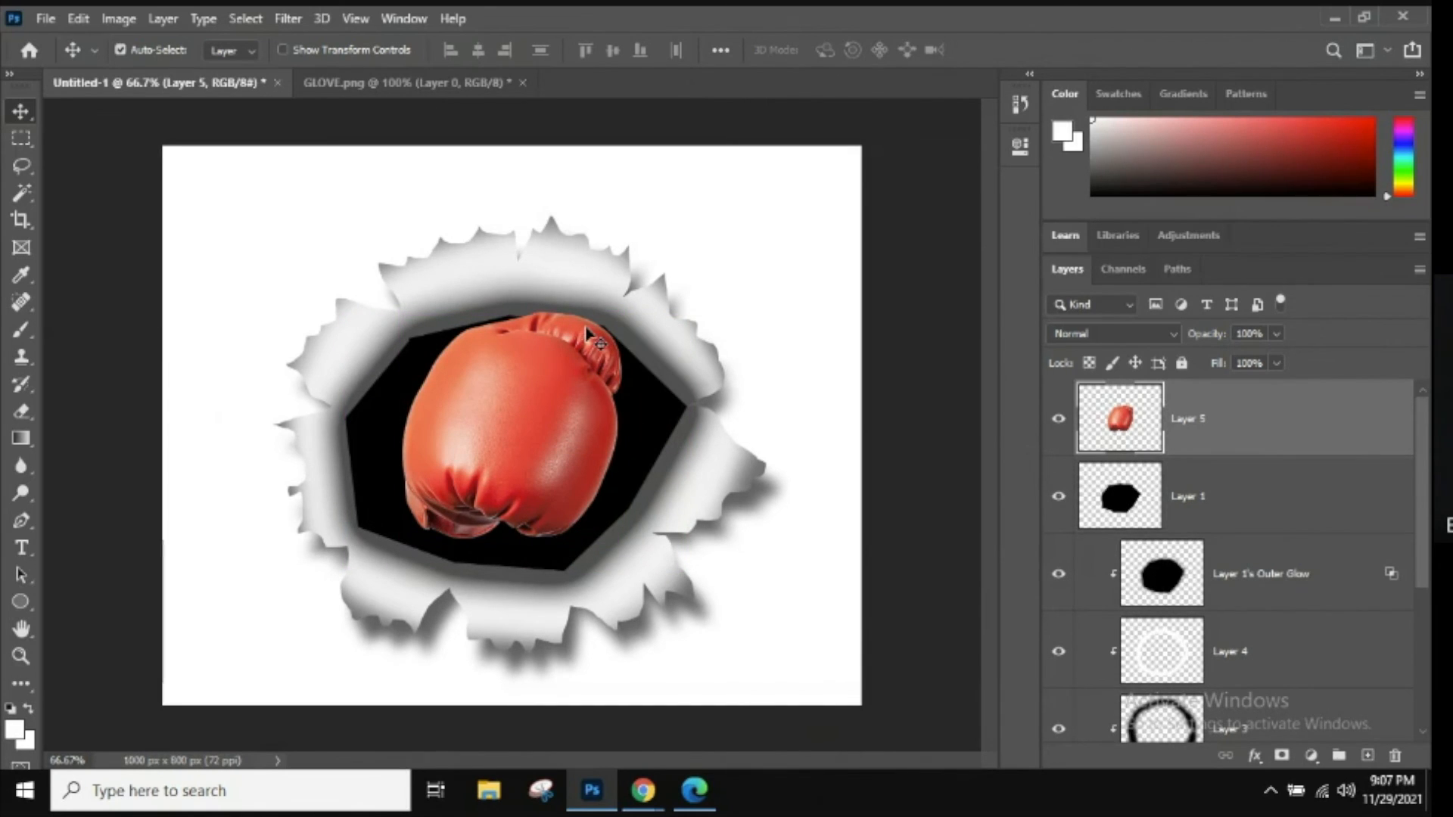
Rotate the glove about 34° clockwise, scale it to about 144%, and position it bursting out of the hole toward the lower right
{"action": "key", "text": "ctrl+t"}
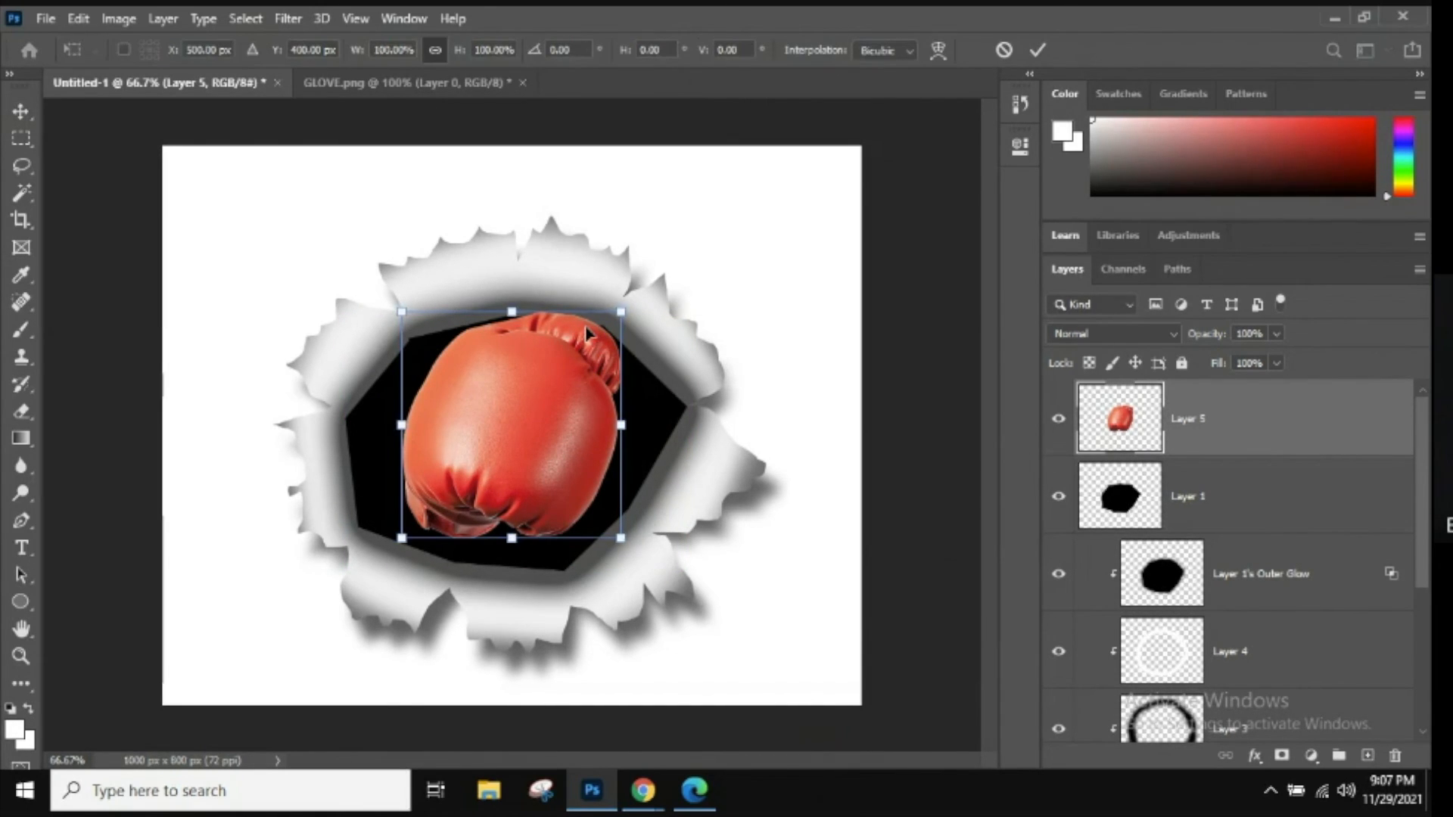
{"action": "left_click_drag", "start_coordinate": [639, 264], "coordinate": [733, 350]}
{"action": "left_click_drag", "start_coordinate": [664, 394], "coordinate": [917, 501]}
{"action": "left_click_drag", "start_coordinate": [749, 437], "coordinate": [714, 450]}
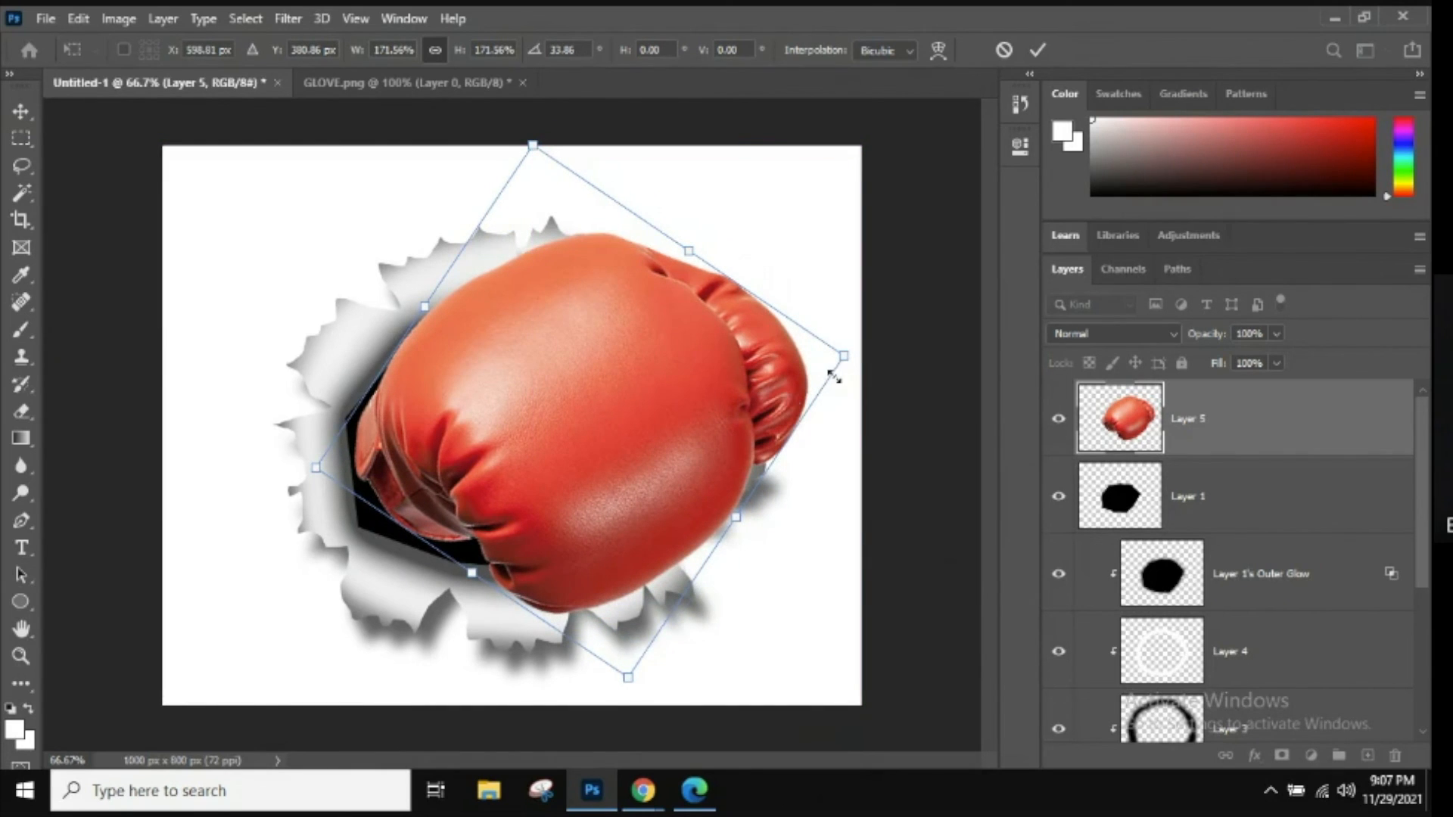
{"action": "left_click_drag", "start_coordinate": [843, 353], "coordinate": [684, 333]}
{"action": "left_click_drag", "start_coordinate": [696, 385], "coordinate": [761, 375]}
{"action": "mouse_move", "coordinate": [636, 379]}
{"action": "left_mouse_down"}
{"action": "mouse_move", "coordinate": [622, 364]}
{"action": "mouse_move", "coordinate": [657, 370]}
{"action": "left_mouse_up"}
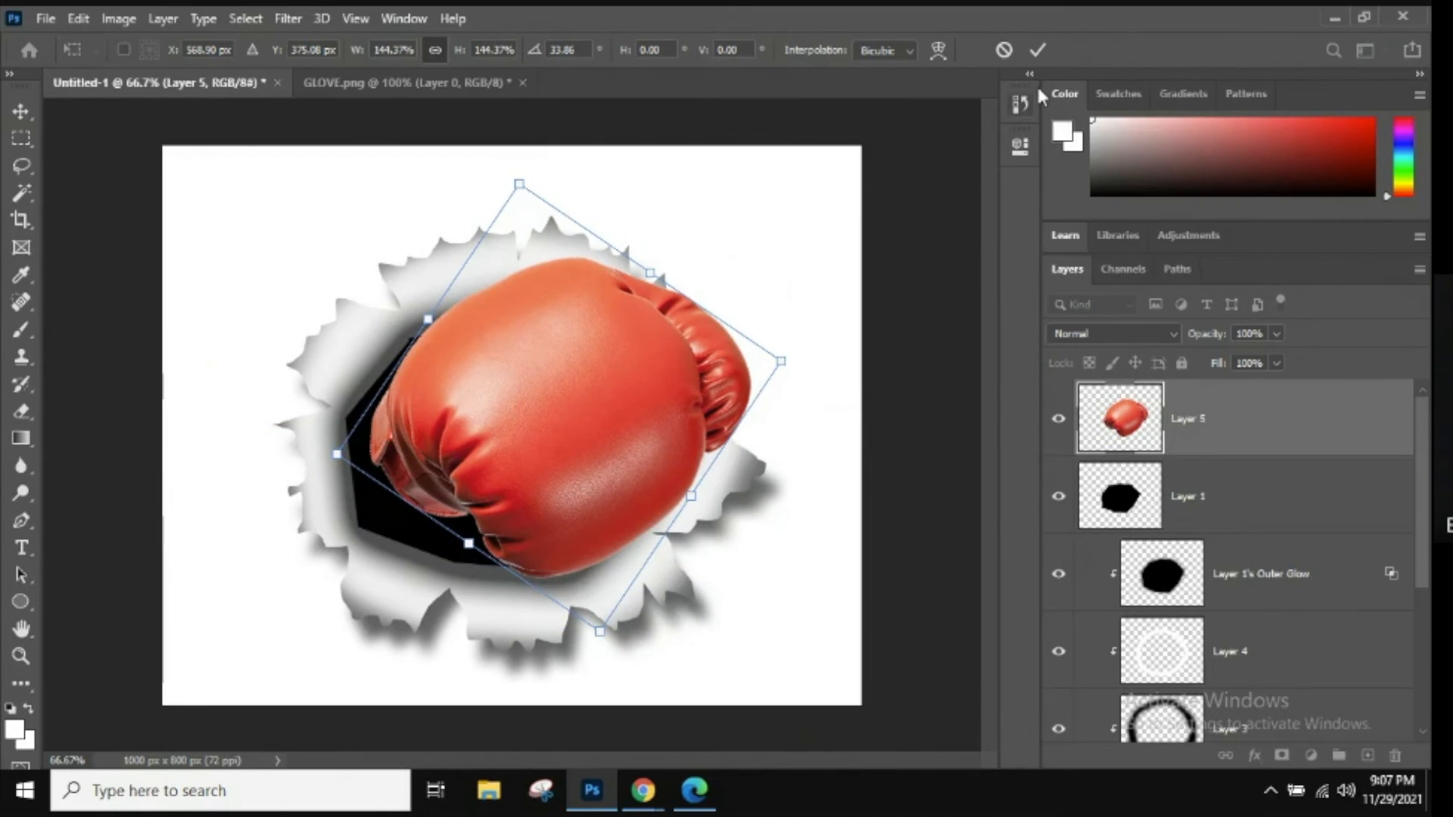
{"action": "left_click", "coordinate": [1037, 49]}
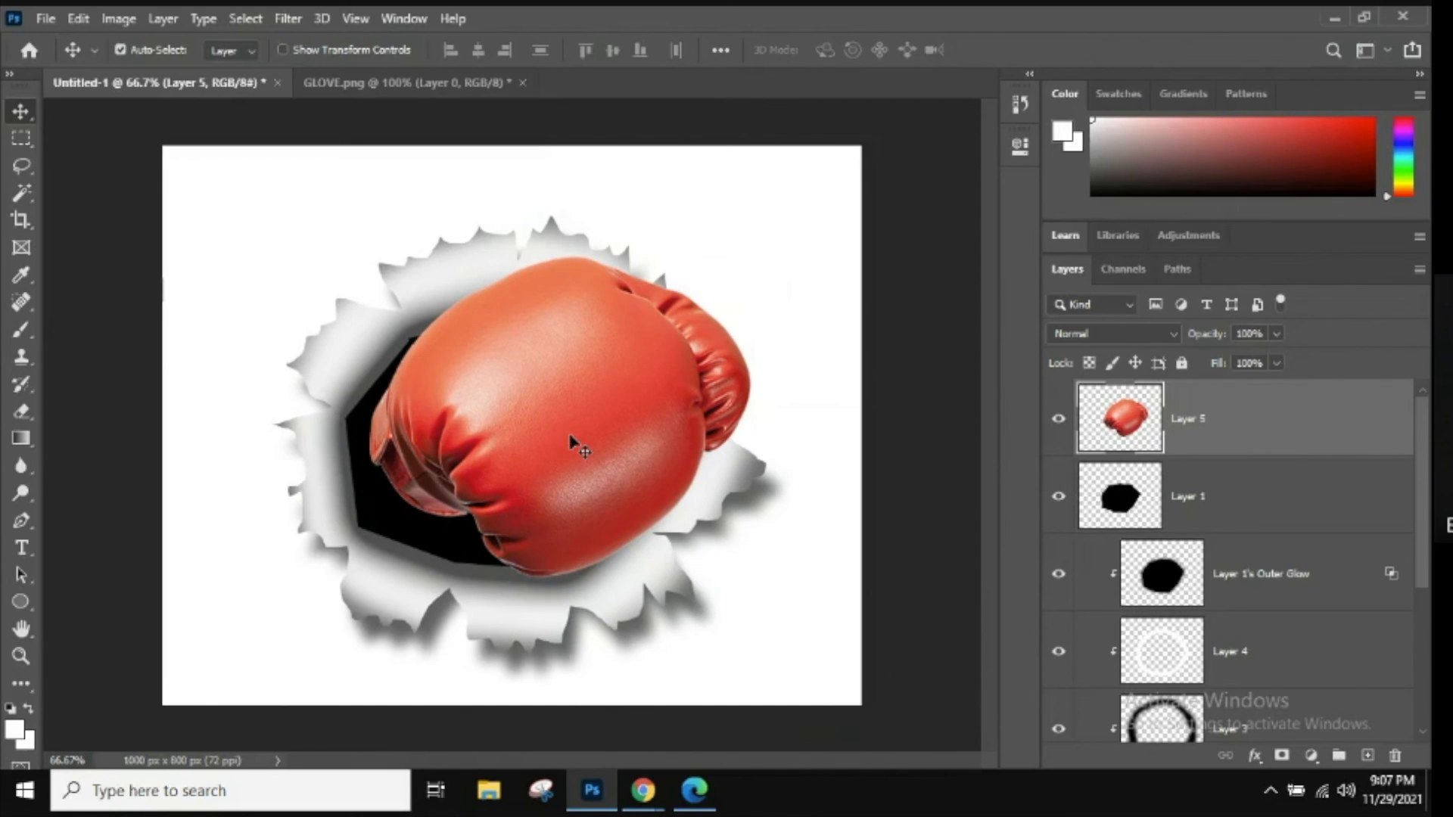
{"action": "left_click_drag", "start_coordinate": [569, 434], "coordinate": [584, 456]}
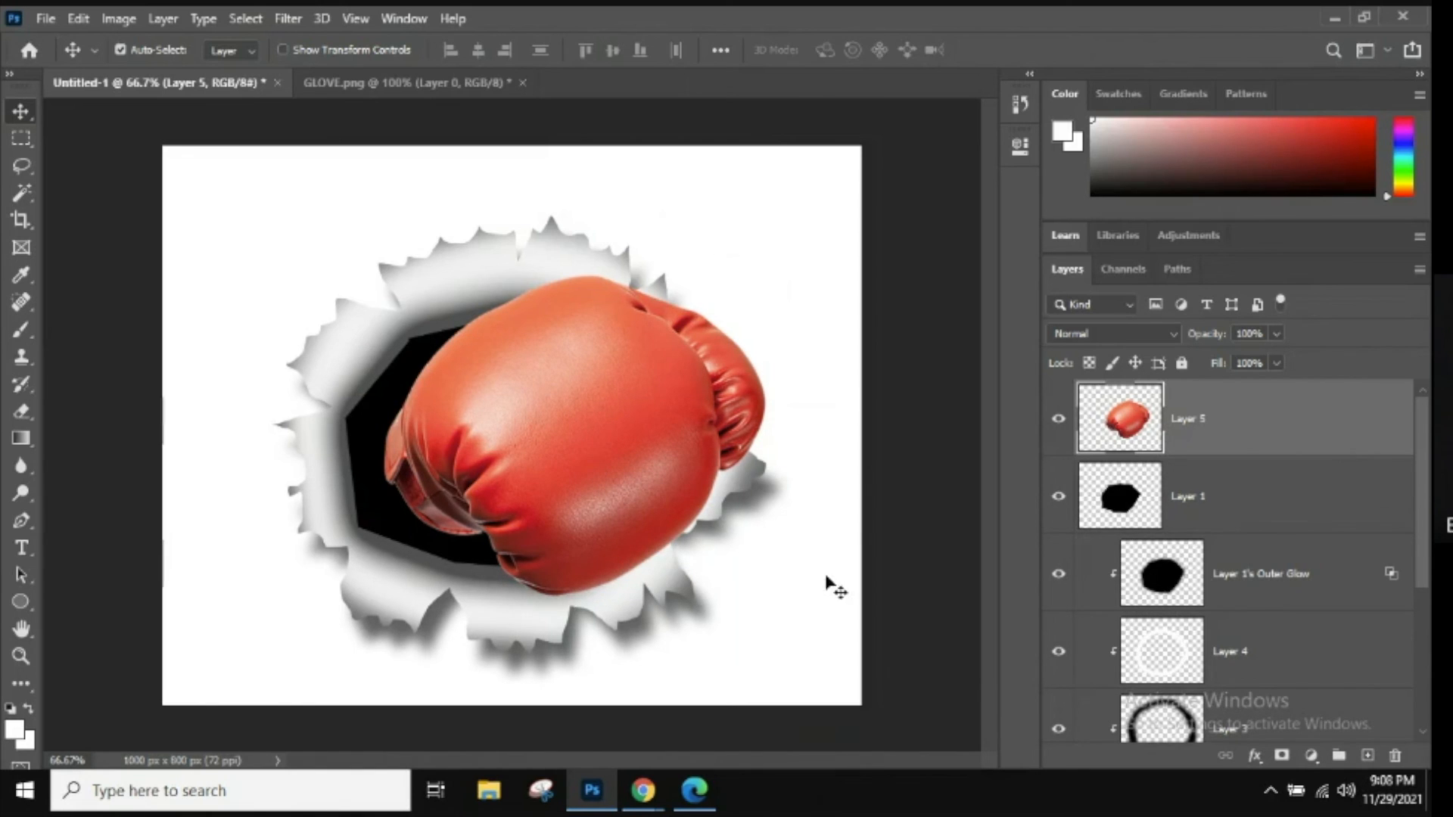
Add a drop shadow with 60% opacity to the glove layer
{"action": "left_click", "coordinate": [1257, 756]}
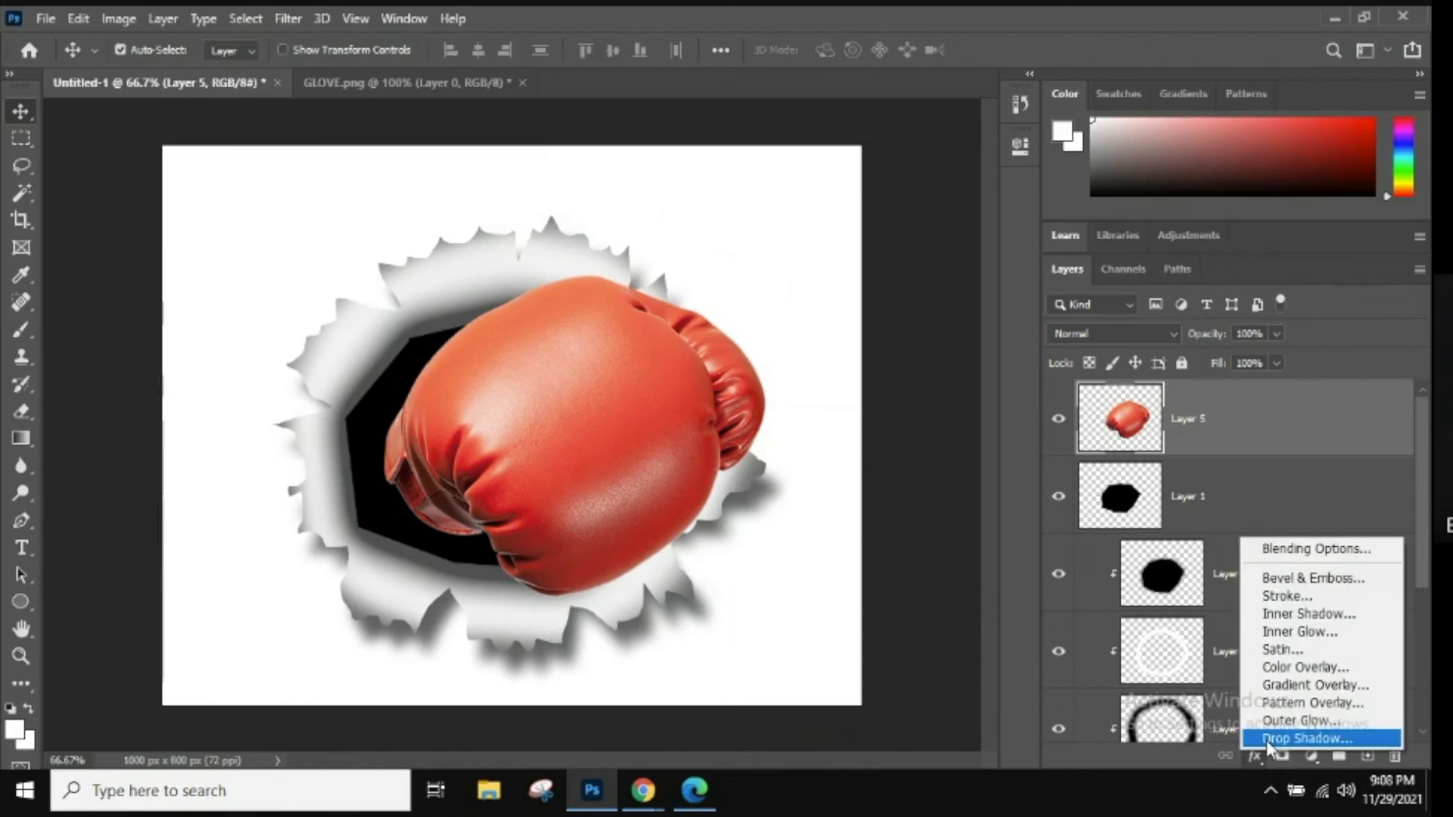
{"action": "left_click", "coordinate": [1295, 746]}
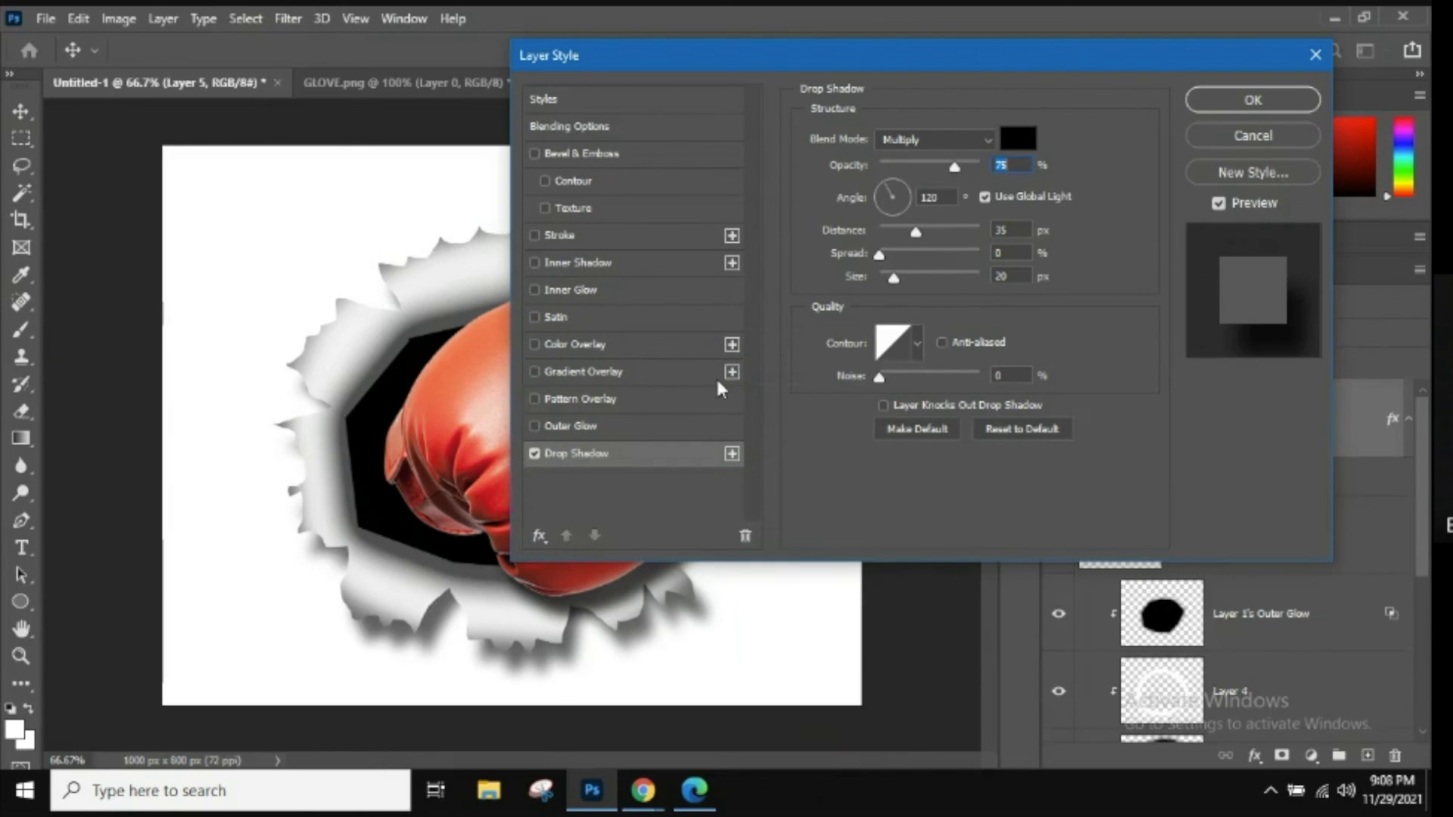
{"action": "left_click_drag", "start_coordinate": [955, 165], "coordinate": [946, 165]}
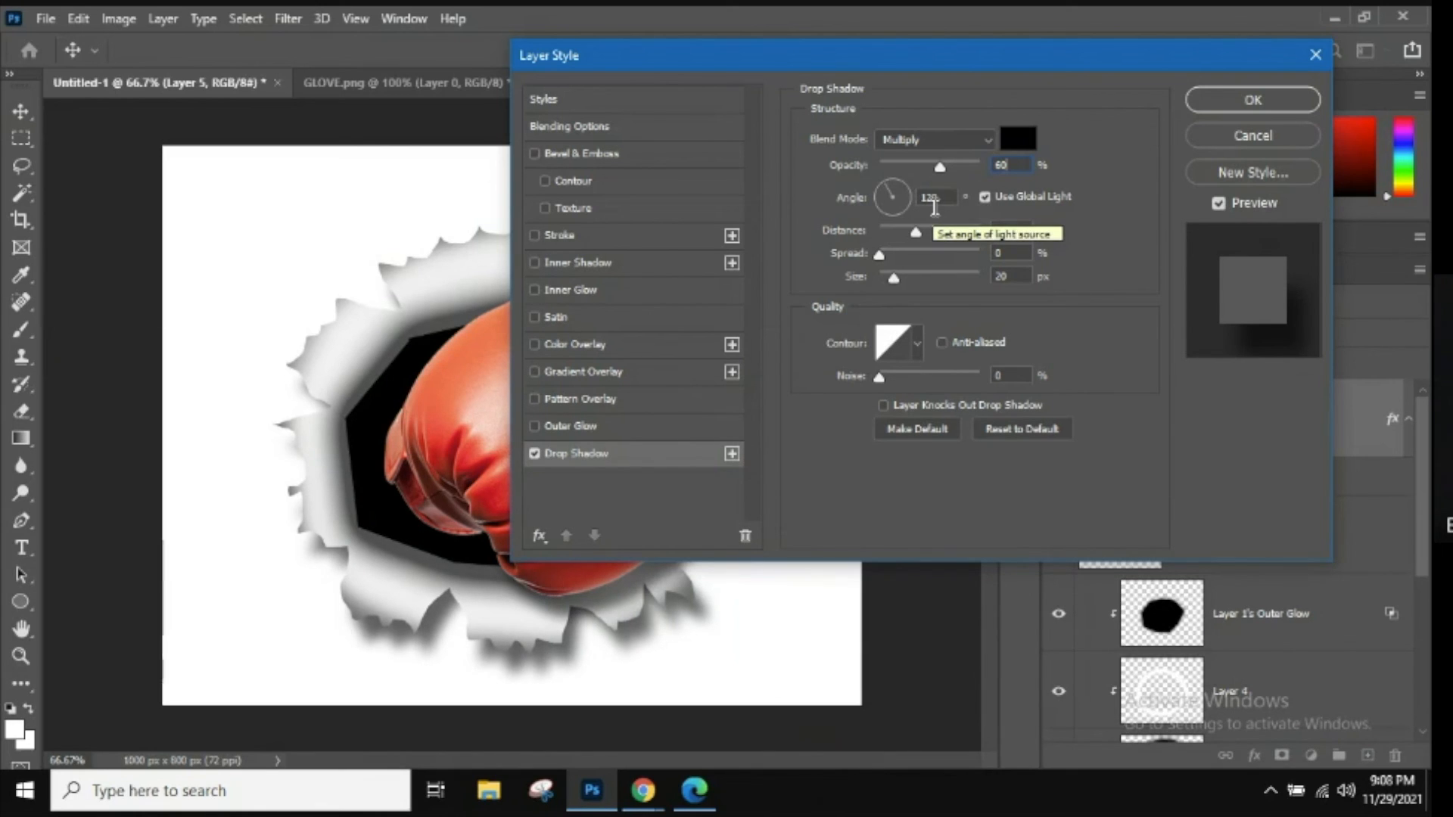
{"action": "left_click", "coordinate": [1239, 92]}
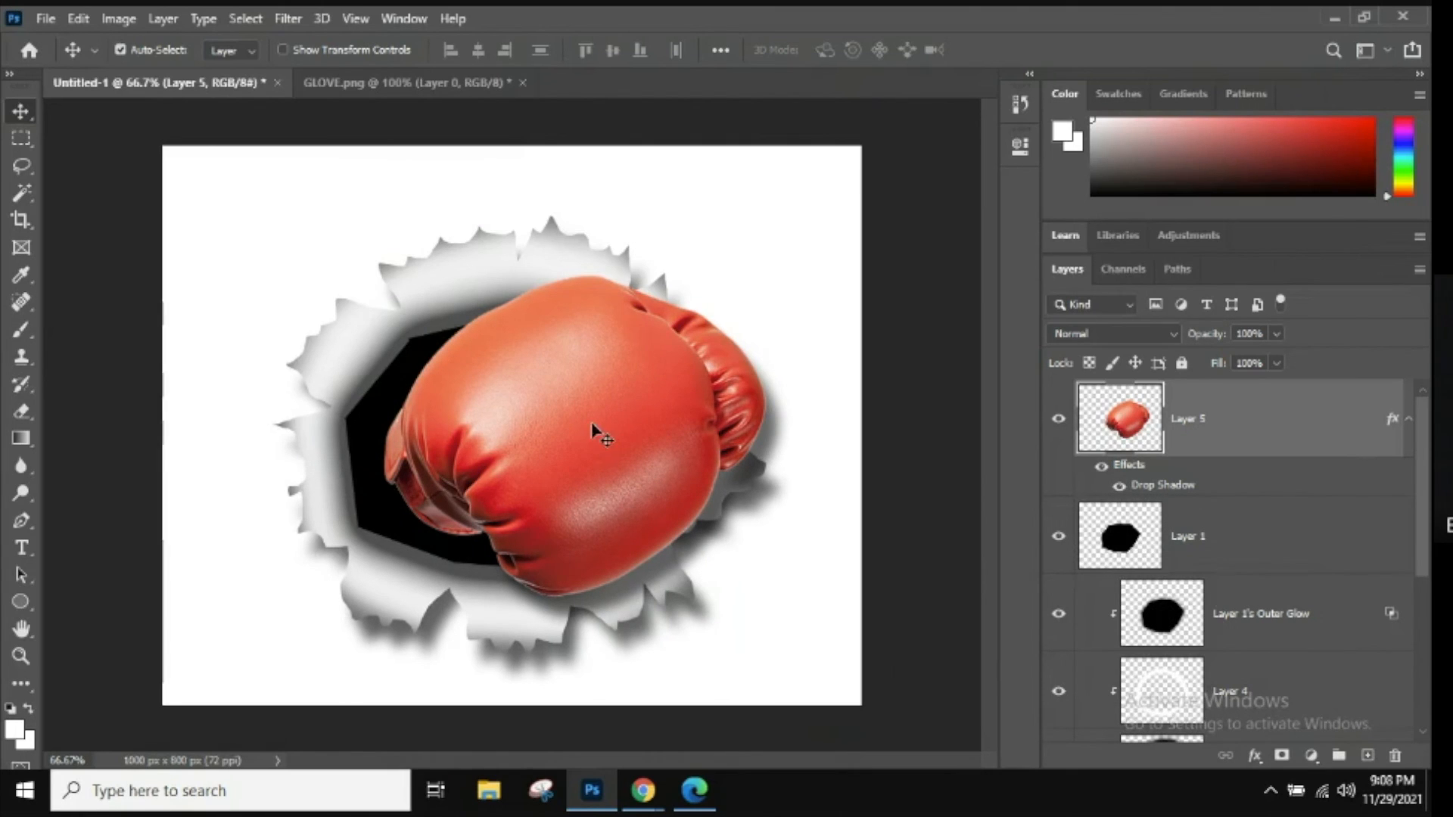
Add a layer mask to the glove layer and paint black along the glove's left edge with a soft 100 px brush
{"action": "left_click", "coordinate": [1281, 755]}
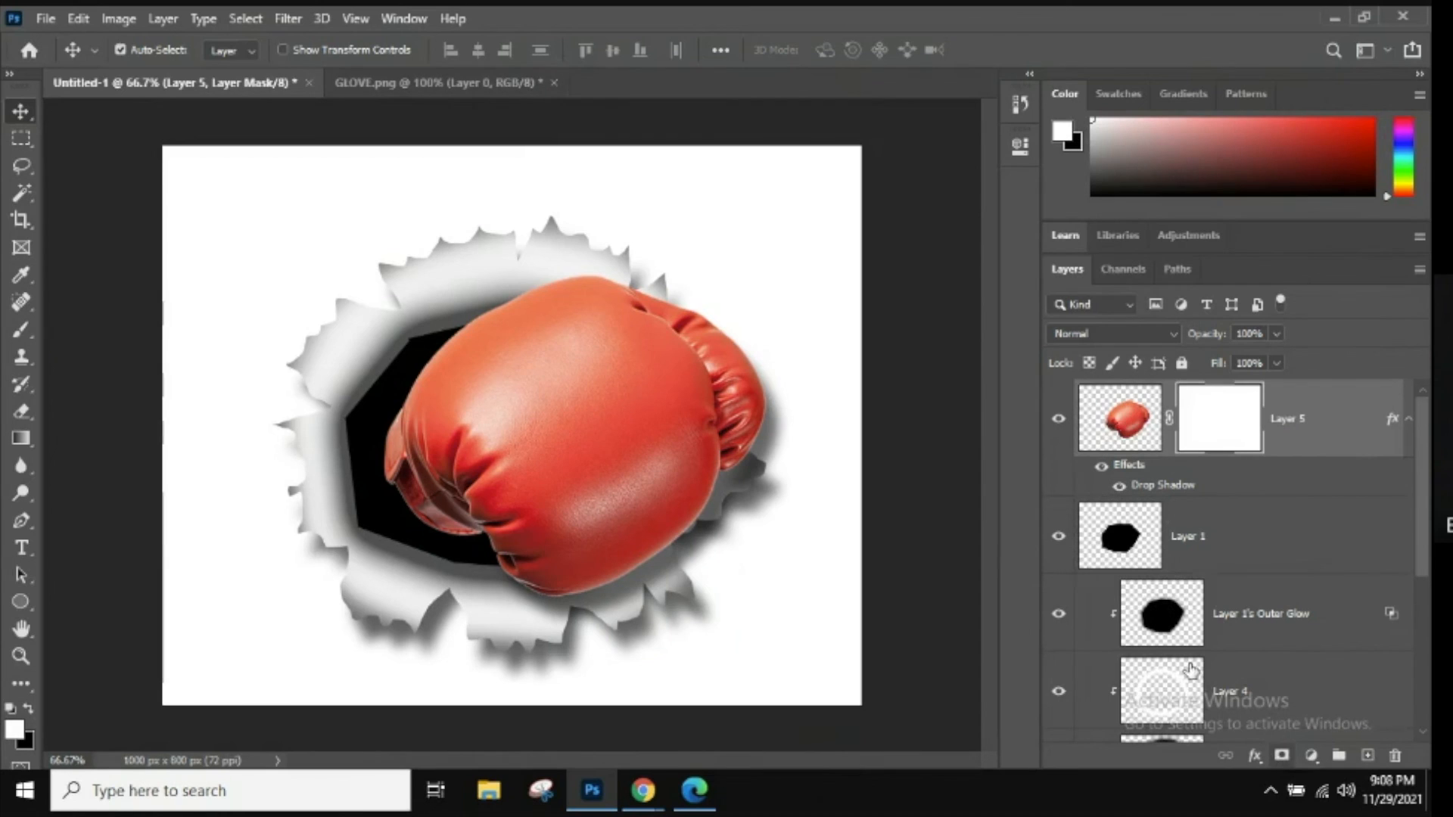
{"action": "left_click", "coordinate": [27, 709]}
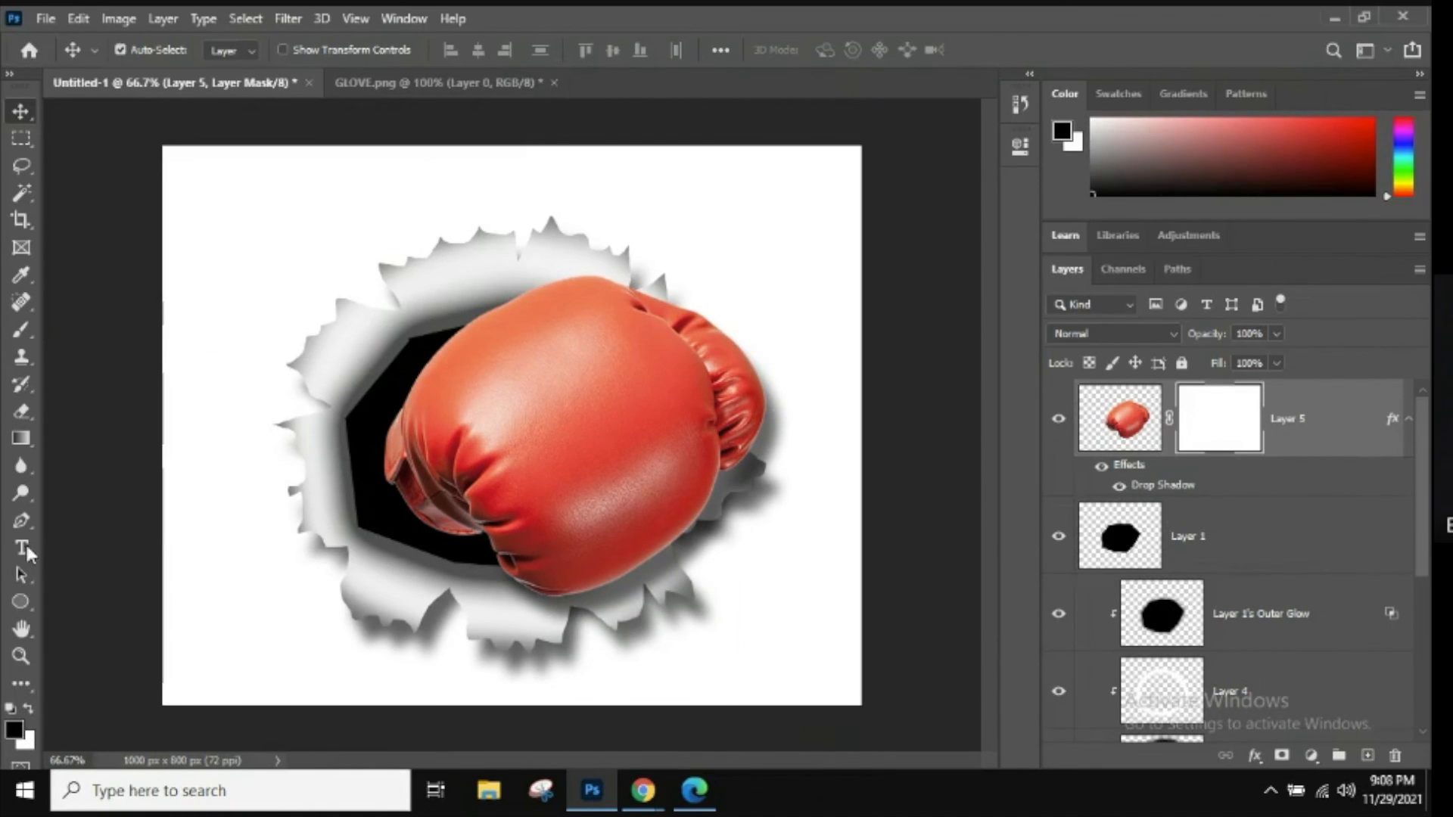
{"action": "left_click", "coordinate": [21, 329]}
{"action": "left_click_drag", "start_coordinate": [356, 396], "coordinate": [387, 495]}
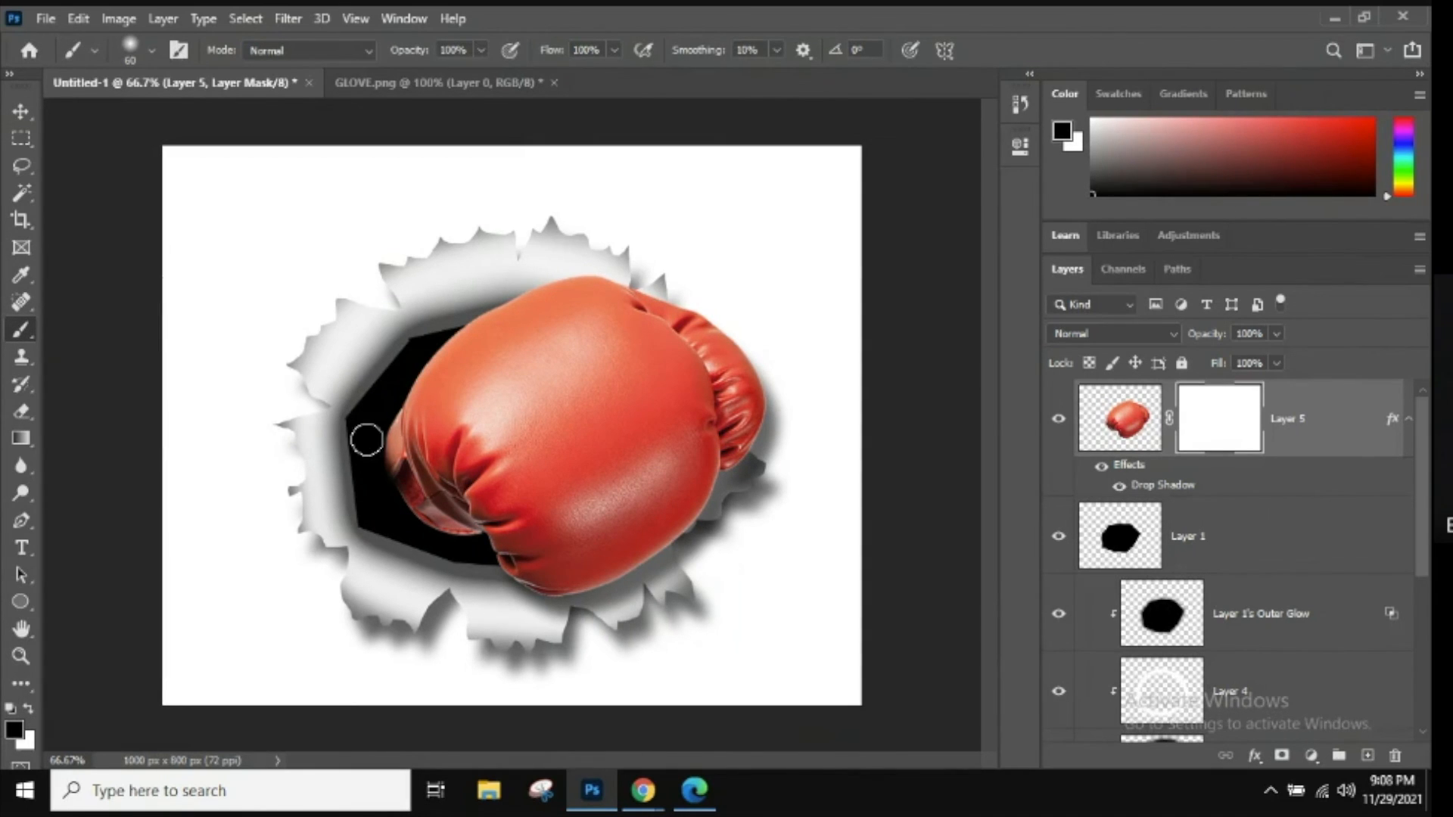
{"action": "key", "text": "bracketright"}
{"action": "key", "text": "bracketright"}
{"action": "key", "text": "bracketright"}
{"action": "key", "text": "bracketright"}
{"action": "mouse_move", "coordinate": [363, 428]}
{"action": "left_mouse_down"}
{"action": "mouse_move", "coordinate": [357, 487]}
{"action": "mouse_move", "coordinate": [377, 412]}
{"action": "mouse_move", "coordinate": [367, 428]}
{"action": "mouse_move", "coordinate": [383, 503]}
{"action": "mouse_move", "coordinate": [459, 562]}
{"action": "mouse_move", "coordinate": [402, 519]}
{"action": "mouse_move", "coordinate": [431, 542]}
{"action": "mouse_move", "coordinate": [409, 535]}
{"action": "mouse_move", "coordinate": [352, 432]}
{"action": "mouse_move", "coordinate": [366, 326]}
{"action": "mouse_move", "coordinate": [389, 334]}
{"action": "mouse_move", "coordinate": [370, 528]}
{"action": "left_mouse_up"}
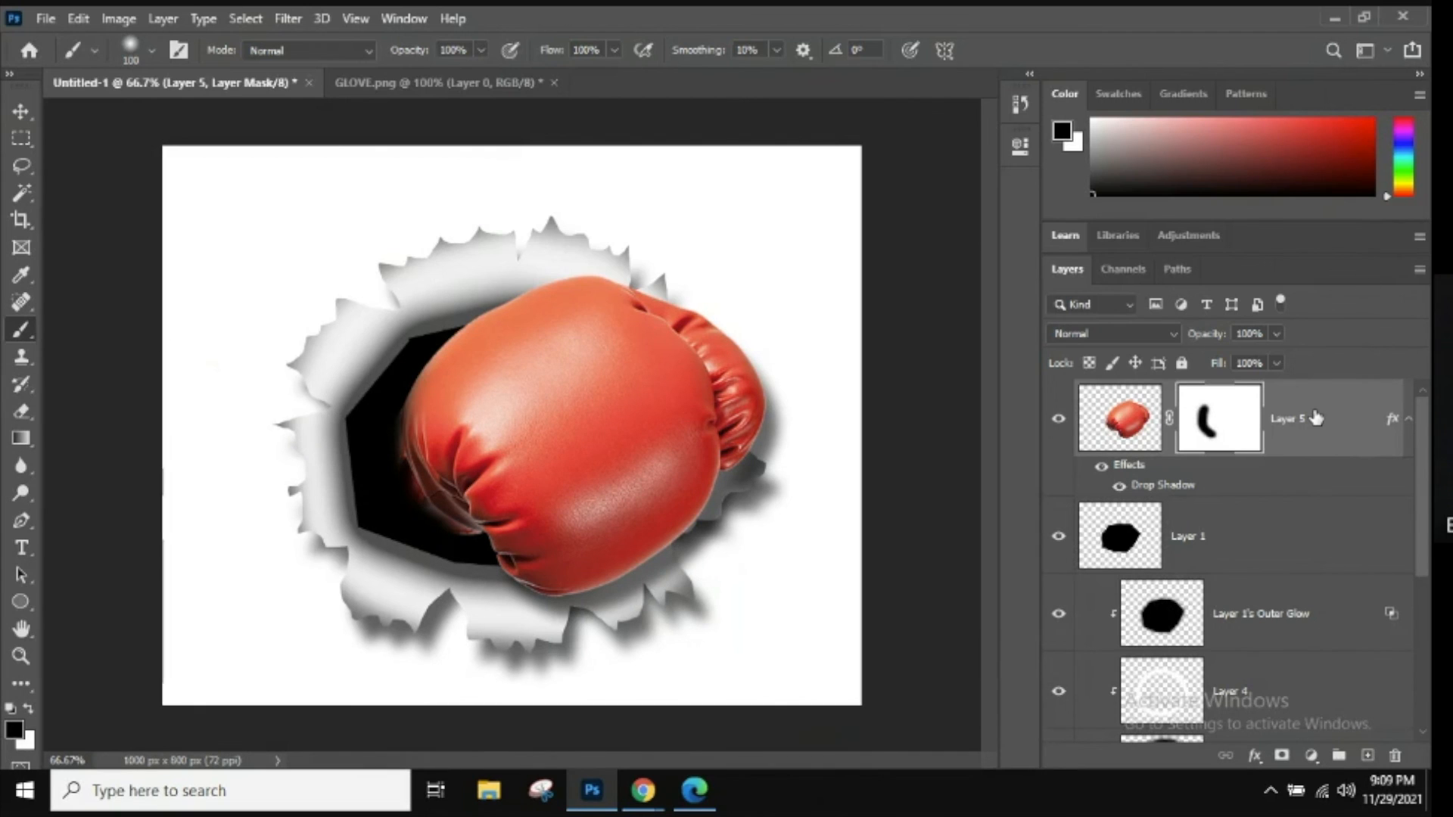
{"action": "left_click", "coordinate": [1278, 547], "text": "shift"}
{"action": "left_click", "coordinate": [1319, 634], "text": "shift"}
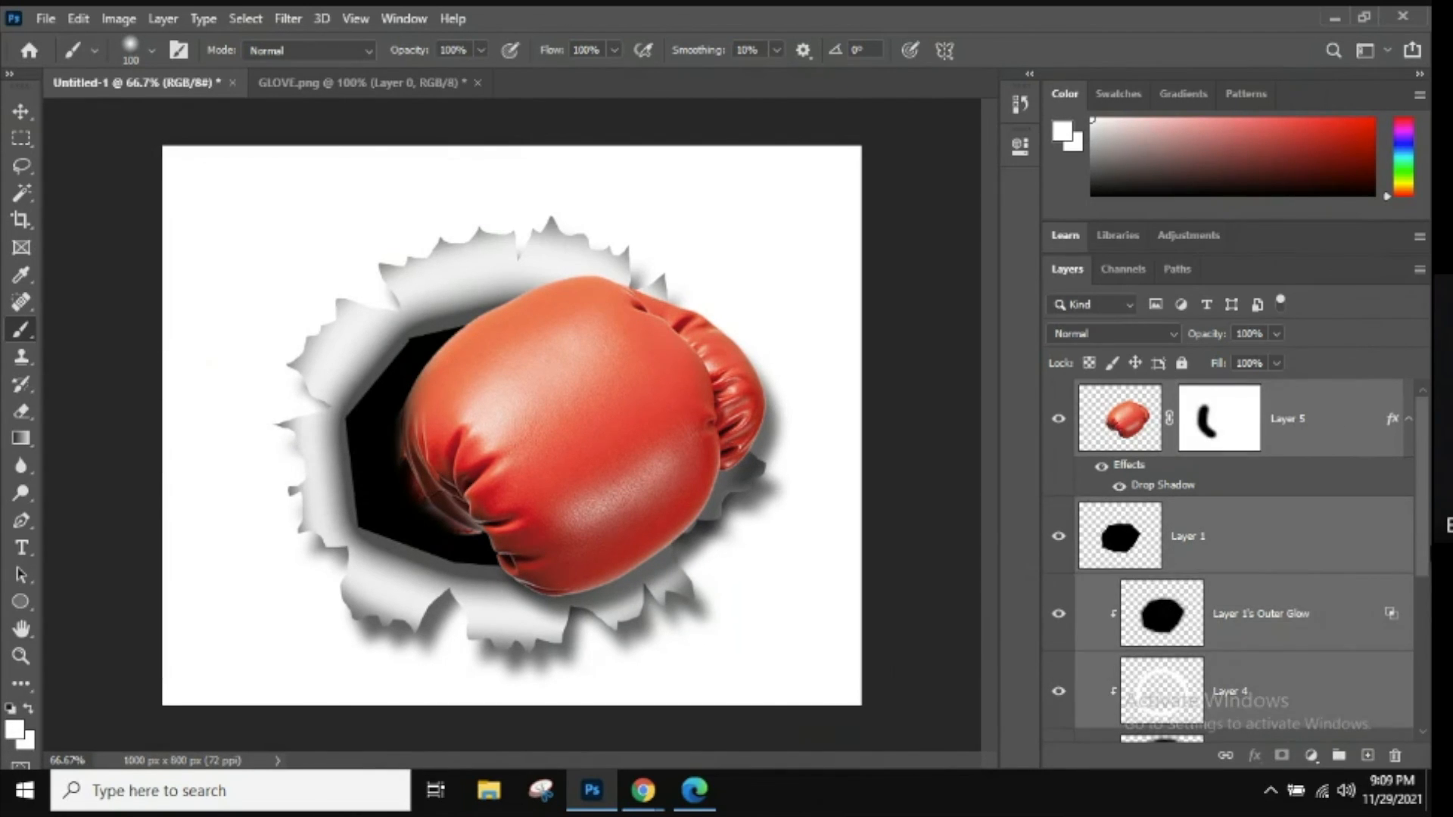
{"action": "left_click_drag", "start_coordinate": [1428, 553], "coordinate": [1427, 681]}
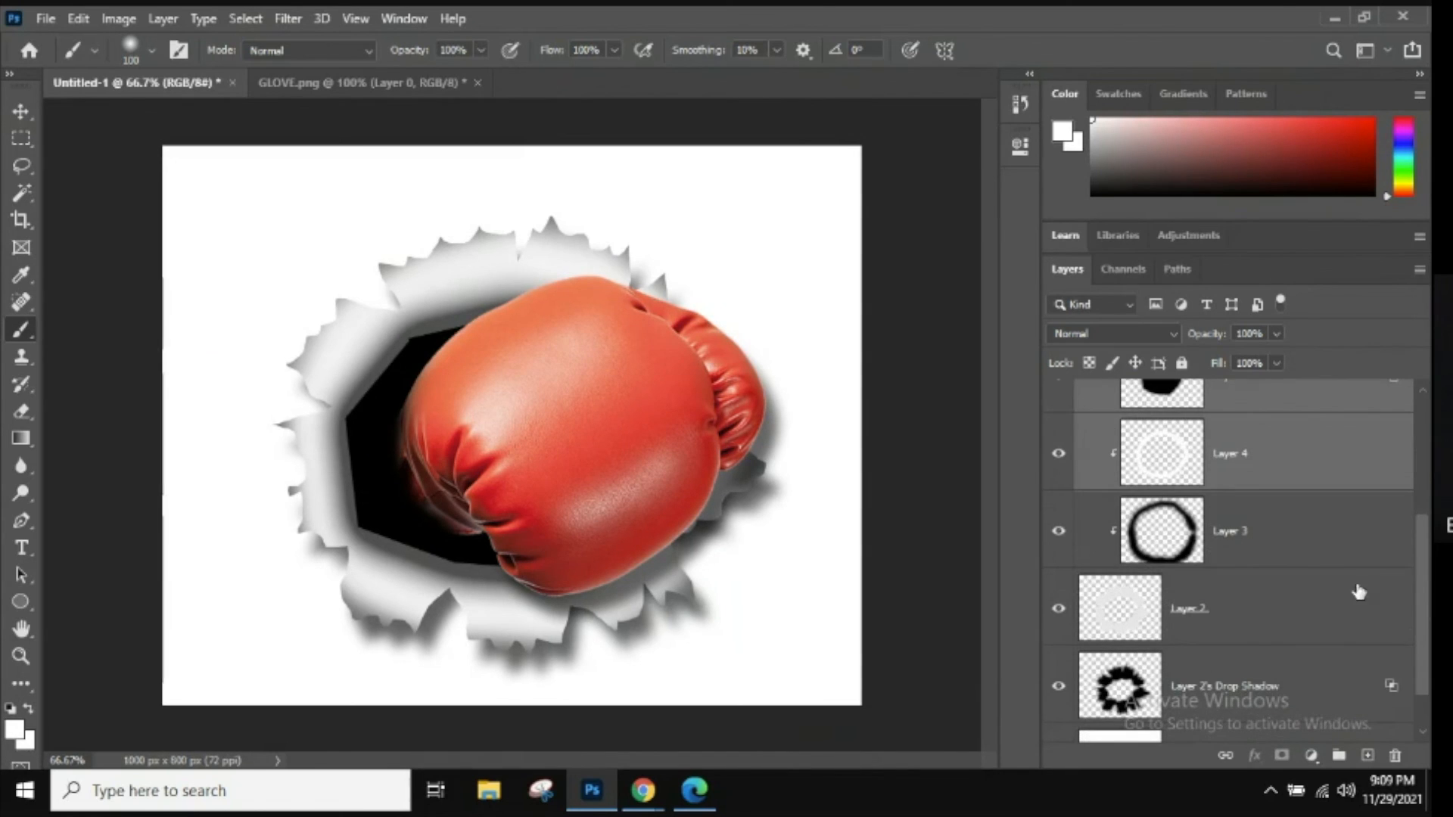
{"action": "left_click", "coordinate": [1309, 550], "text": "shift"}
{"action": "left_click", "coordinate": [1281, 607], "text": "shift"}
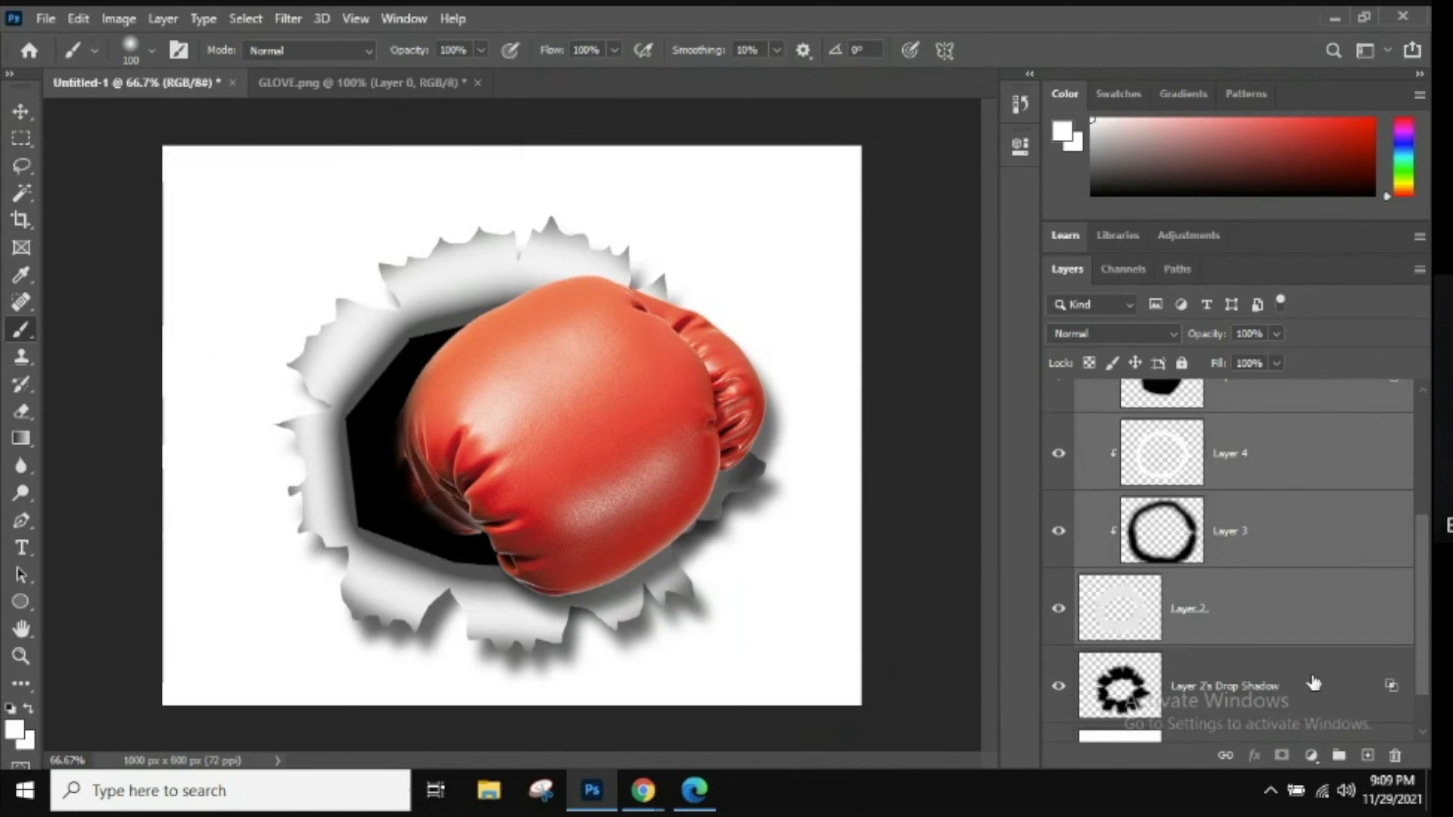
{"action": "left_click", "coordinate": [1308, 660], "text": "shift"}
{"action": "left_click_drag", "start_coordinate": [1422, 655], "coordinate": [1422, 684]}
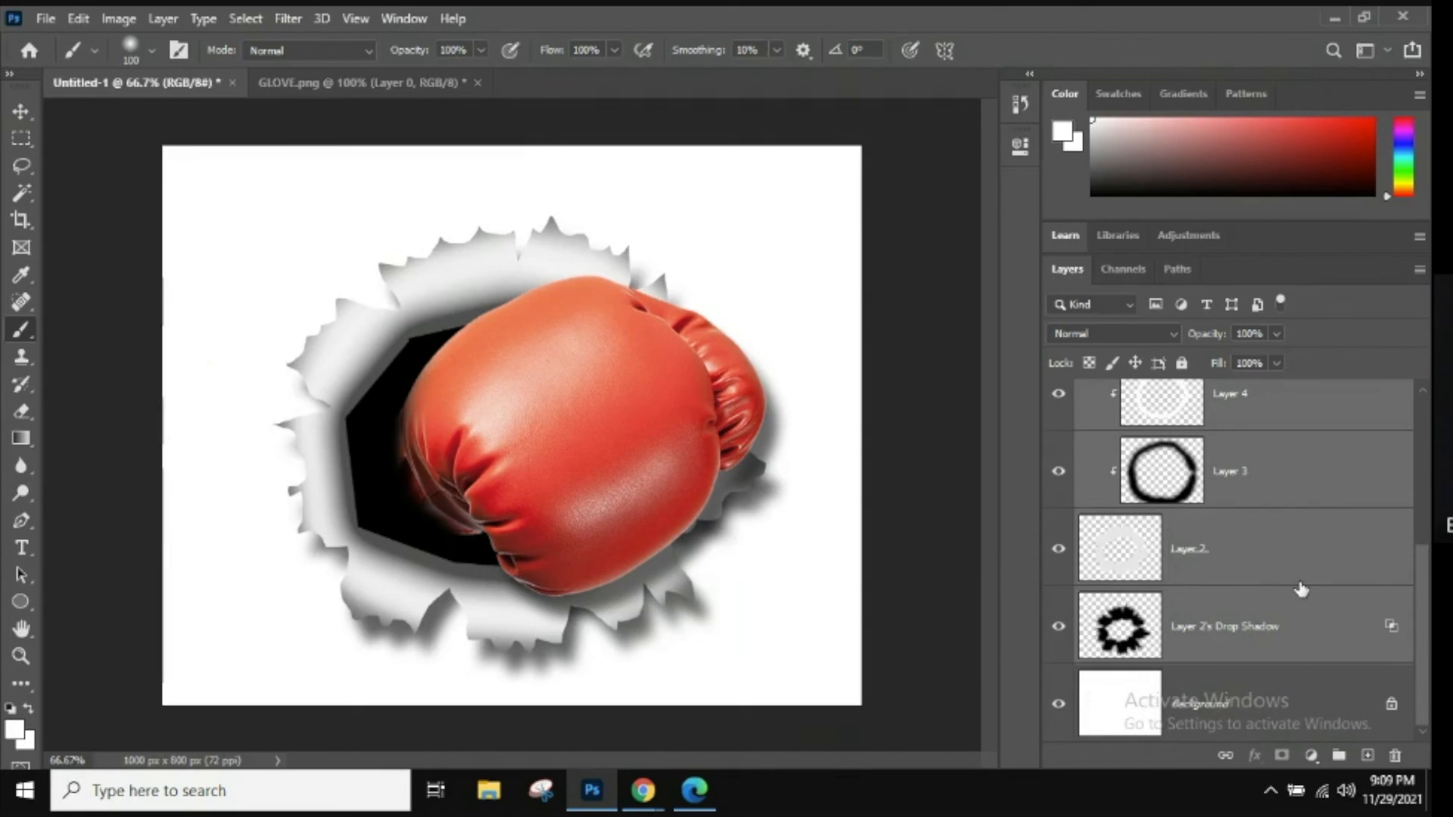
{"action": "left_click", "coordinate": [1274, 501]}
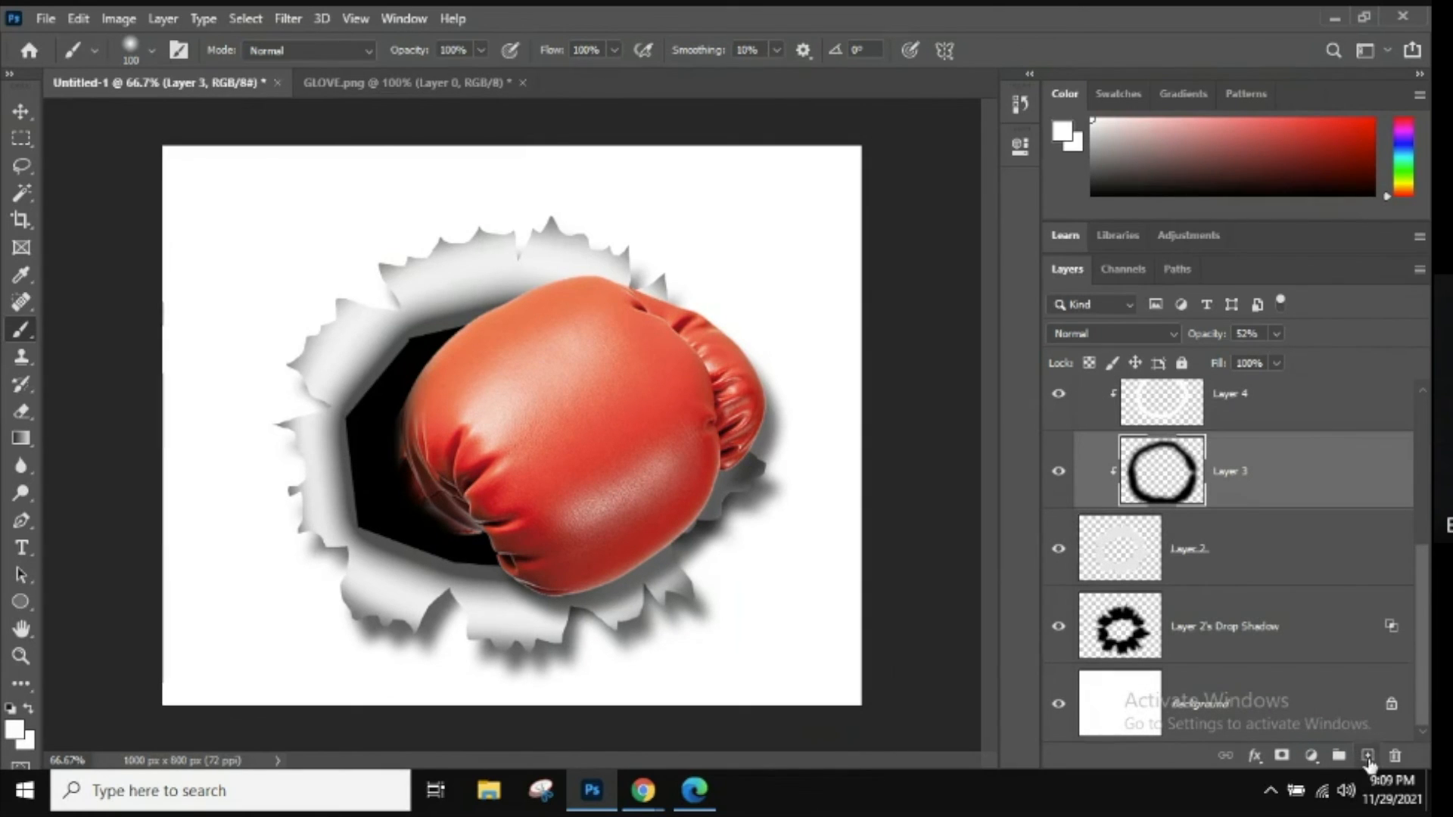
Group all layers above the background, from Layer 2's Drop Shadow up to the glove's Layer 5, into one layer group
{"action": "left_click", "coordinate": [1284, 649]}
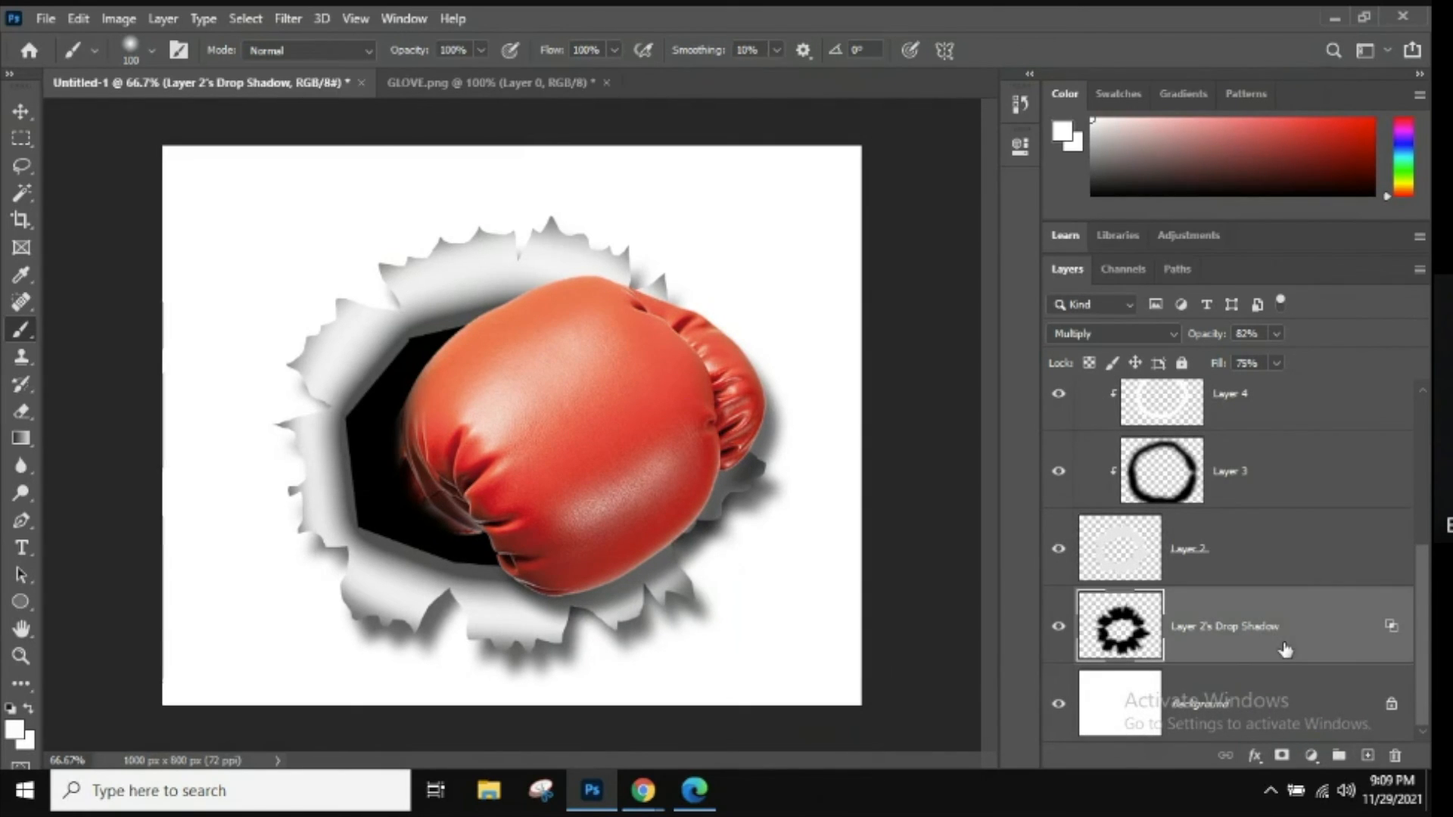
{"action": "left_click", "coordinate": [1290, 560], "text": "shift"}
{"action": "left_click", "coordinate": [1307, 490], "text": "shift"}
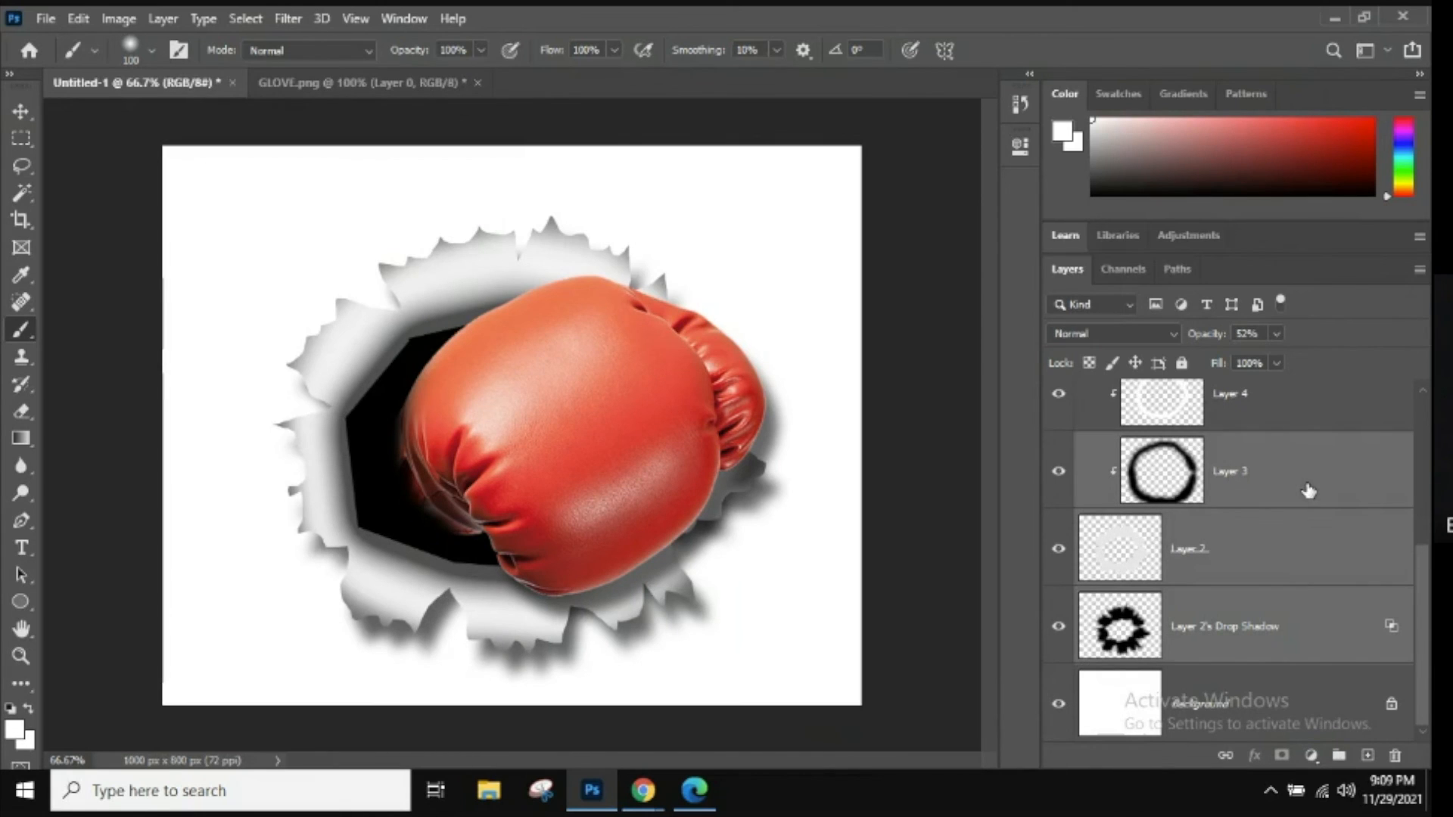
{"action": "left_click", "coordinate": [1301, 412], "text": "shift"}
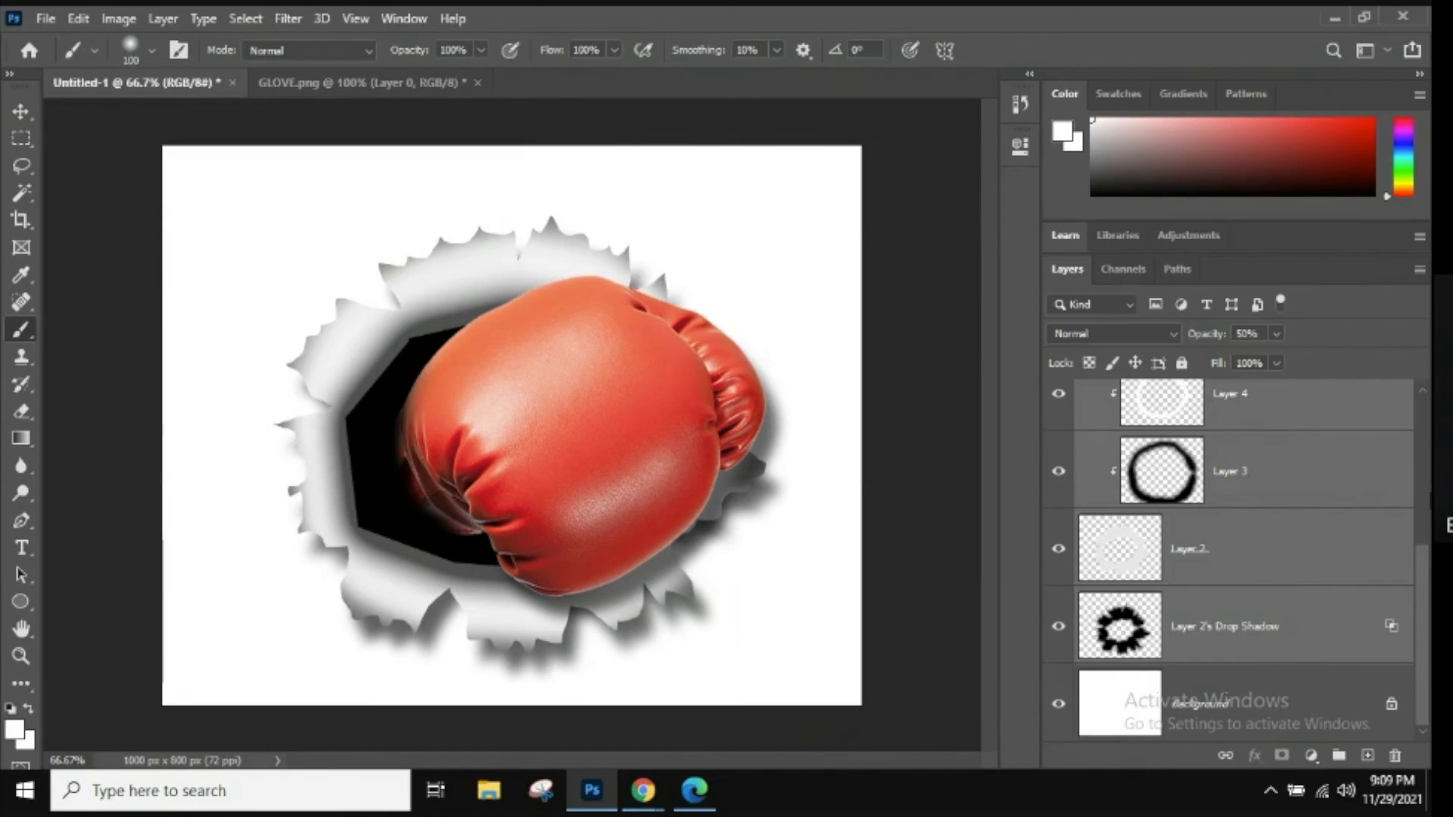
{"action": "scroll", "coordinate": [1289, 572], "scroll_direction": "up", "scroll_amount": 5}
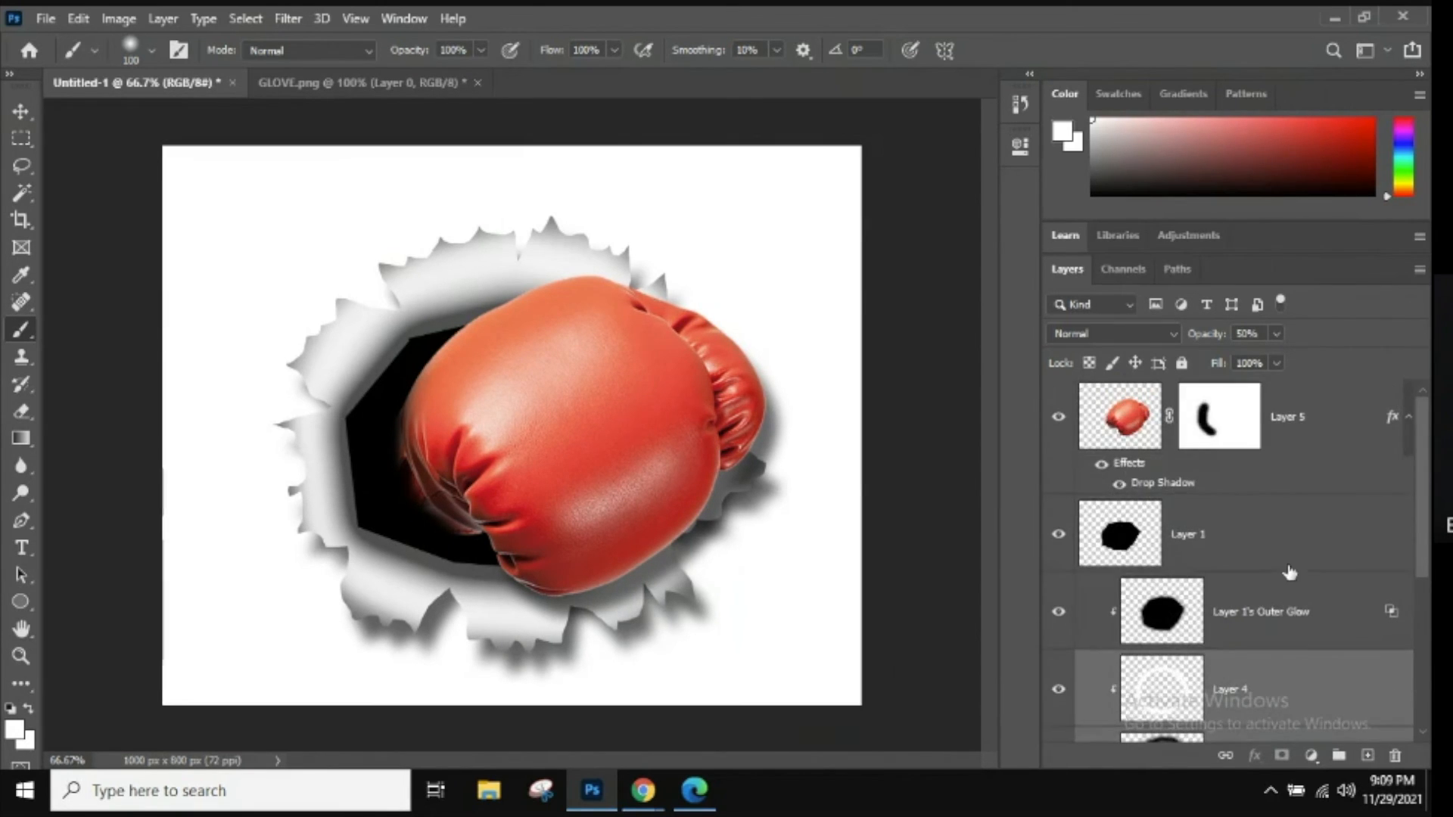
{"action": "left_click", "coordinate": [1289, 575], "text": "shift"}
{"action": "left_click", "coordinate": [1284, 531], "text": "shift"}
{"action": "left_click", "coordinate": [1331, 442], "text": "shift"}
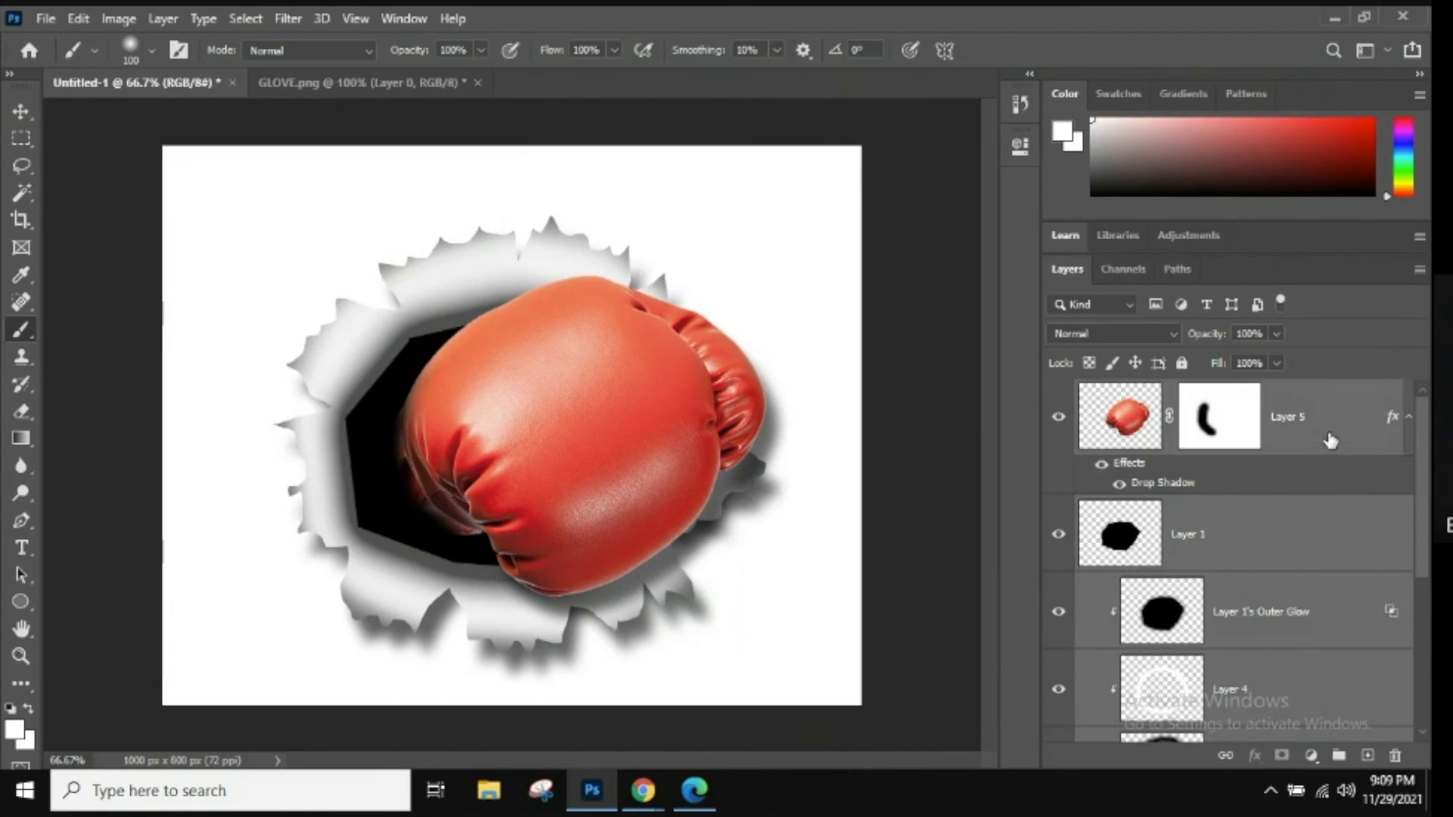
{"action": "left_click", "coordinate": [1339, 755]}
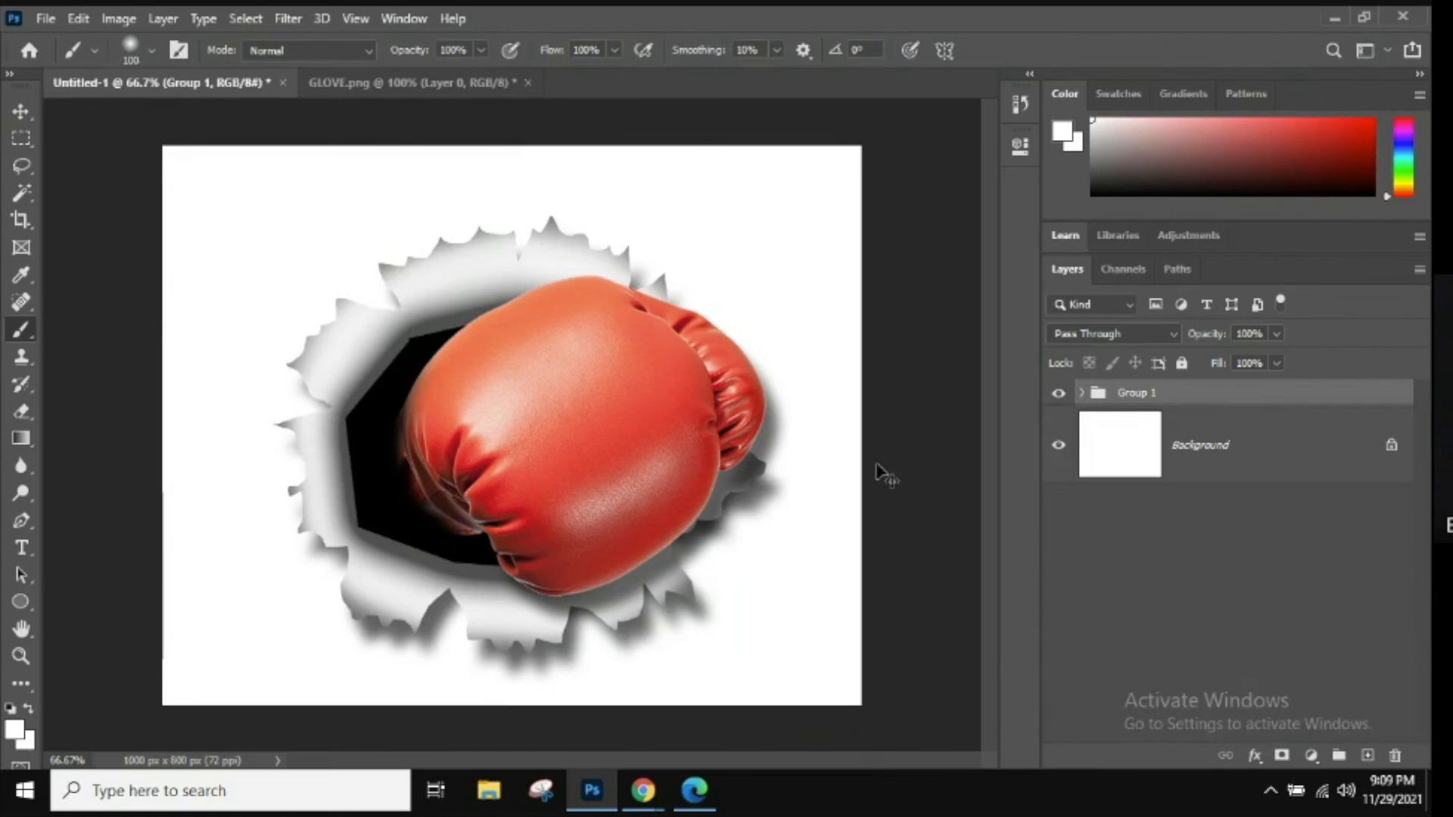
Scale the layer group proportionally to about 121% and center it horizontally on the canvas at X 500 px
{"action": "key", "text": "ctrl+t"}
{"action": "mouse_move", "coordinate": [552, 324]}
{"action": "left_mouse_down"}
{"action": "mouse_move", "coordinate": [519, 318]}
{"action": "mouse_move", "coordinate": [535, 316]}
{"action": "left_mouse_up"}
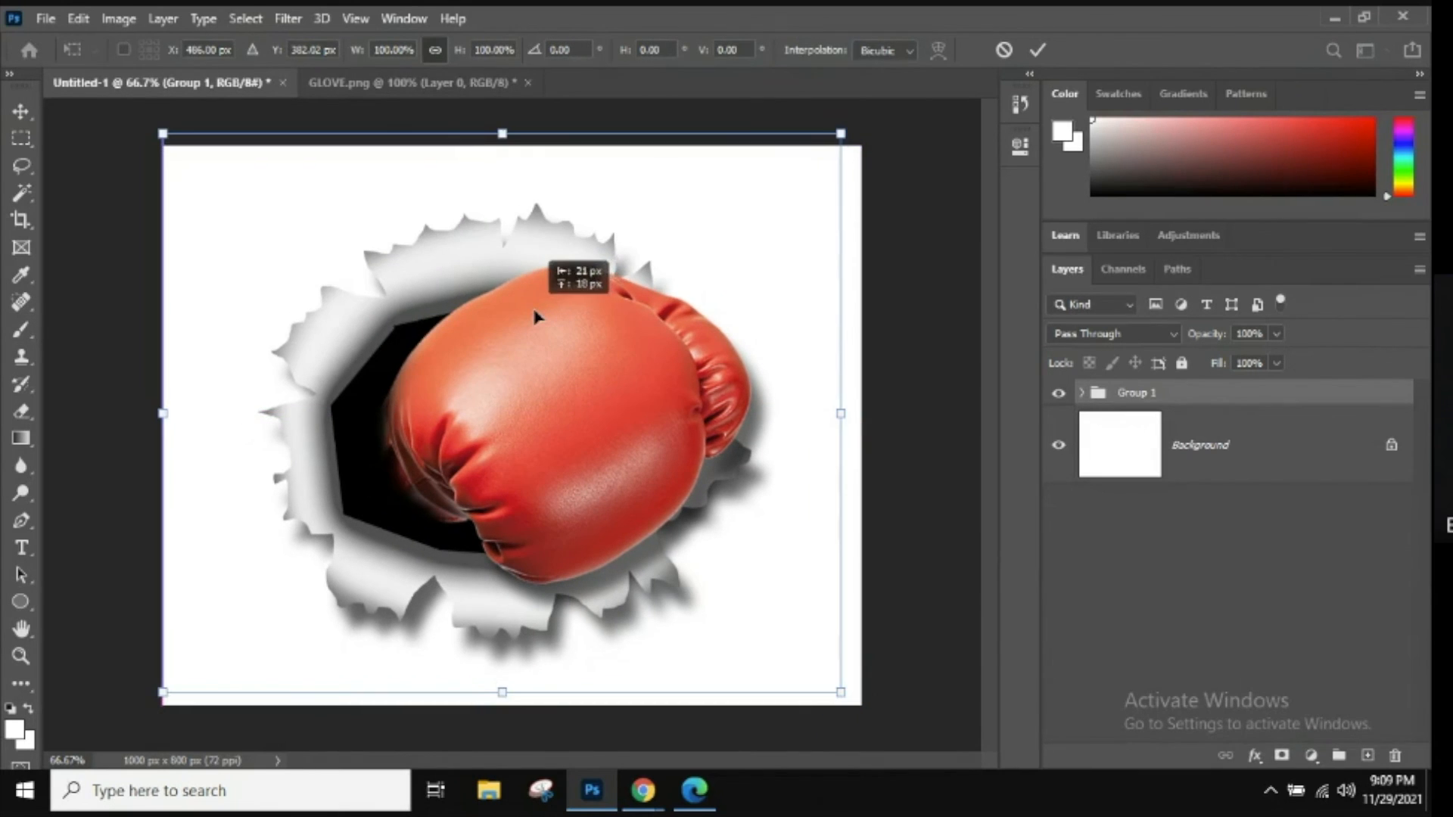
{"action": "left_click_drag", "start_coordinate": [163, 134], "coordinate": [86, 72]}
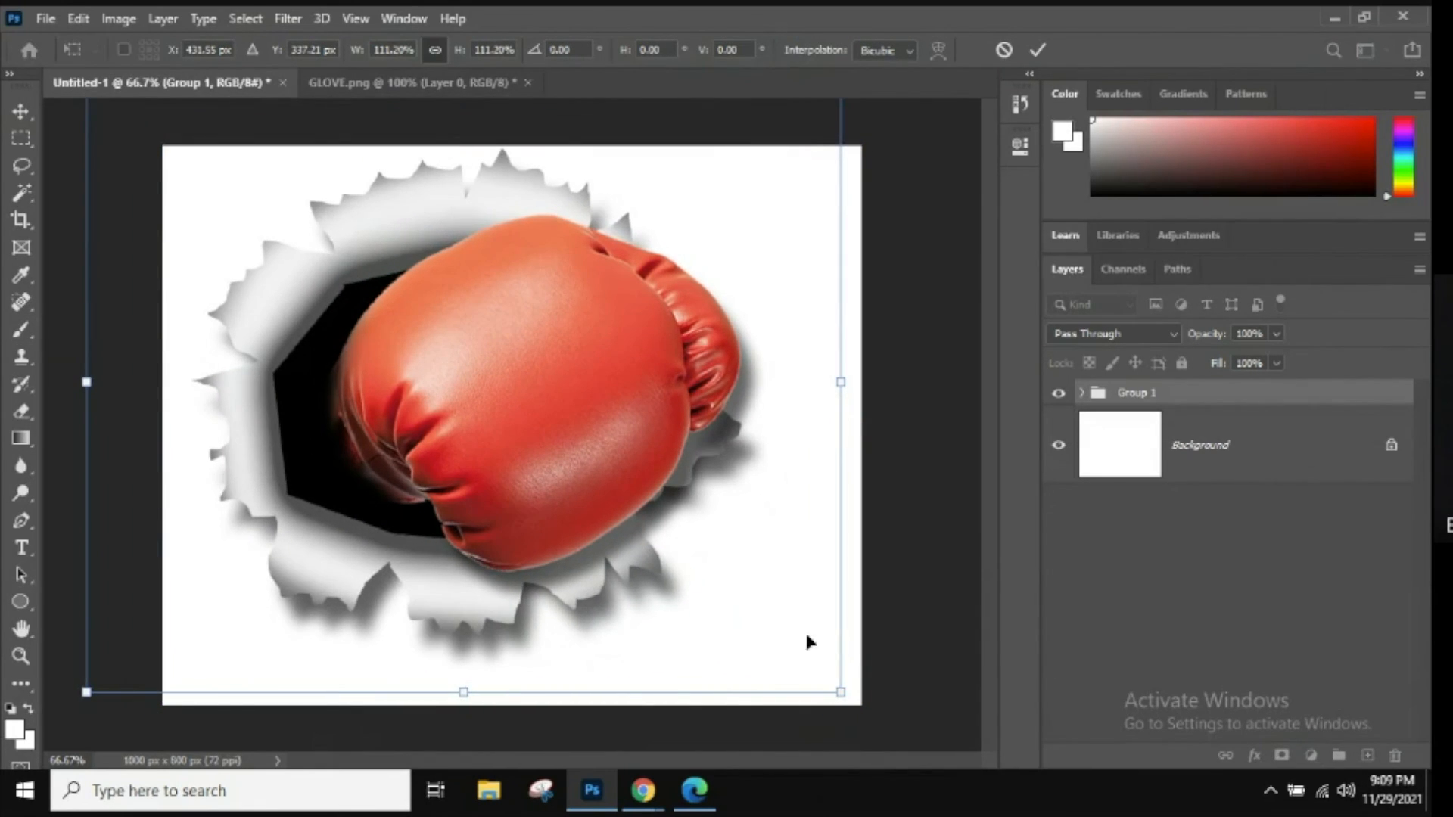
{"action": "left_click_drag", "start_coordinate": [844, 682], "coordinate": [914, 747]}
{"action": "left_click_drag", "start_coordinate": [749, 619], "coordinate": [747, 611]}
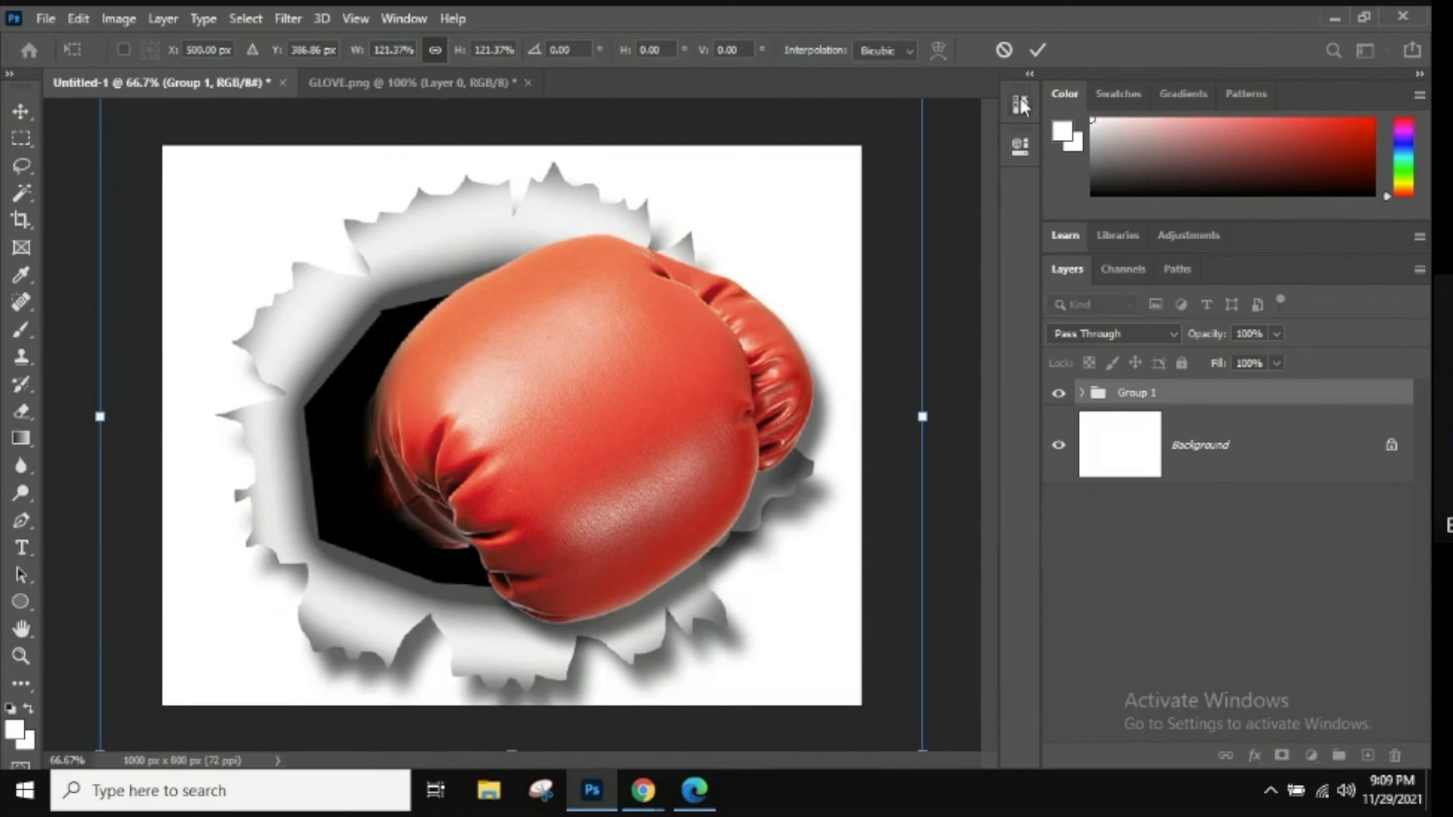
{"action": "left_click", "coordinate": [1033, 50]}
{"action": "key", "text": "b"}
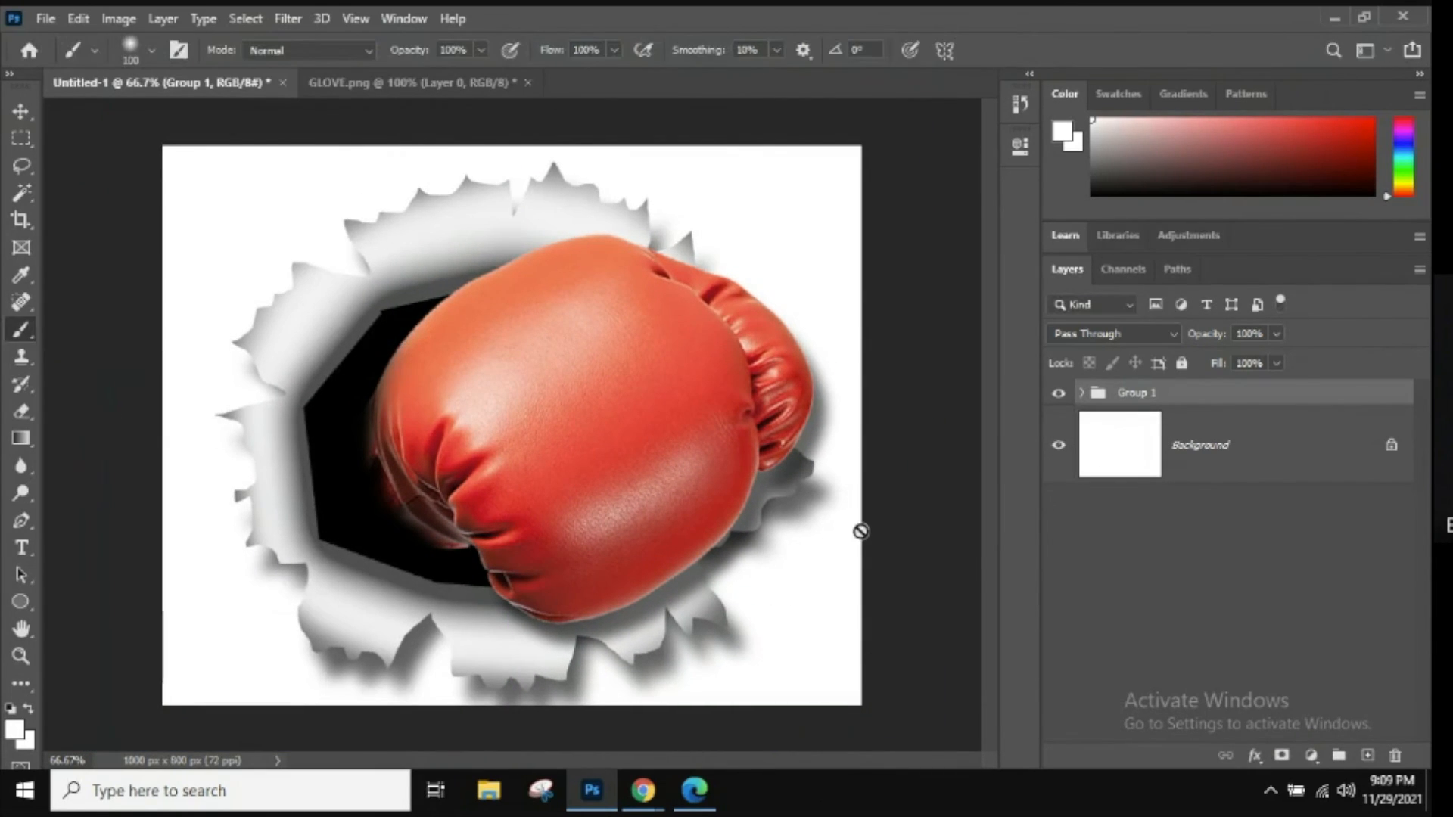